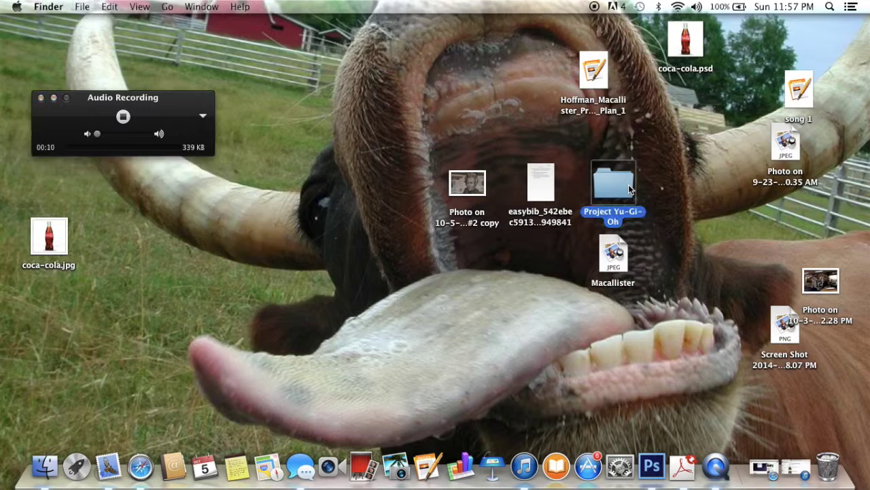
- Open the Project Yu-Gi-Oh folder and view the first original photo, followed by its edited version
{"action": "left_click_drag", "start_coordinate": [577, 48], "coordinate": [603, 55]}
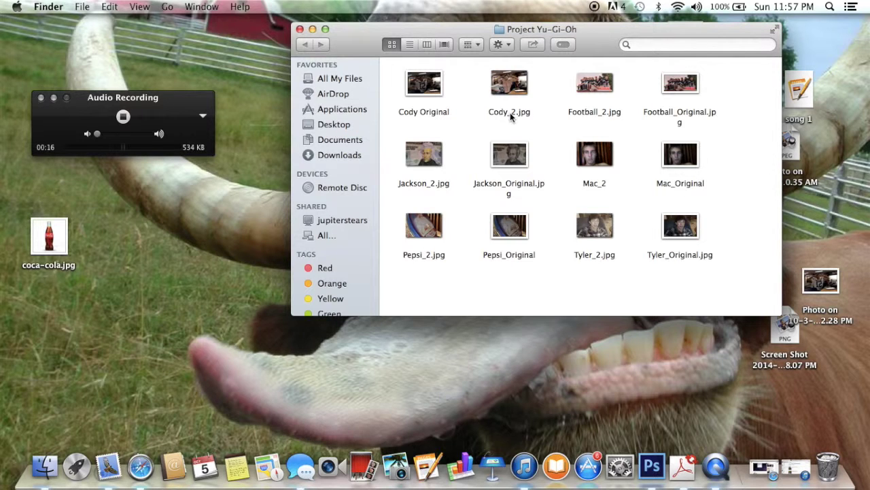
{"action": "double_click", "coordinate": [428, 88]}
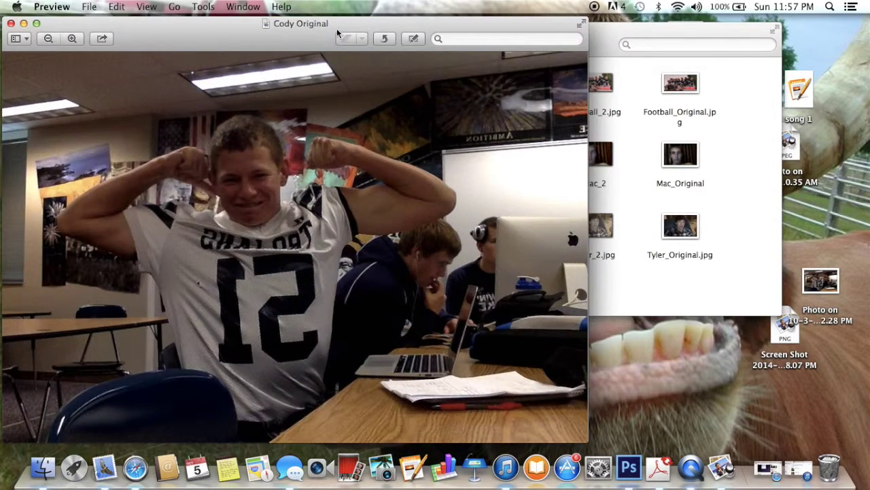
{"action": "mouse_move", "coordinate": [337, 33]}
{"action": "left_mouse_down"}
{"action": "mouse_move", "coordinate": [465, 30]}
{"action": "mouse_move", "coordinate": [329, 31]}
{"action": "left_mouse_up"}
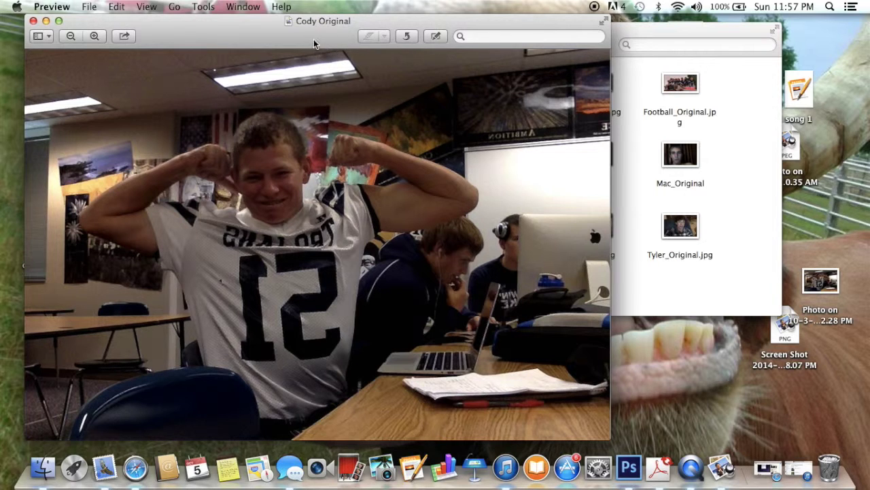
{"action": "left_click_drag", "start_coordinate": [291, 33], "coordinate": [412, 31]}
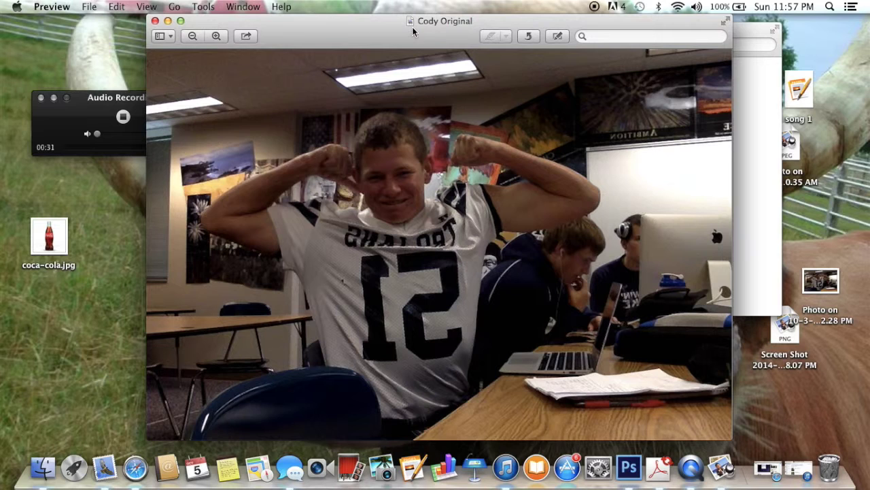
{"action": "left_click", "coordinate": [168, 23]}
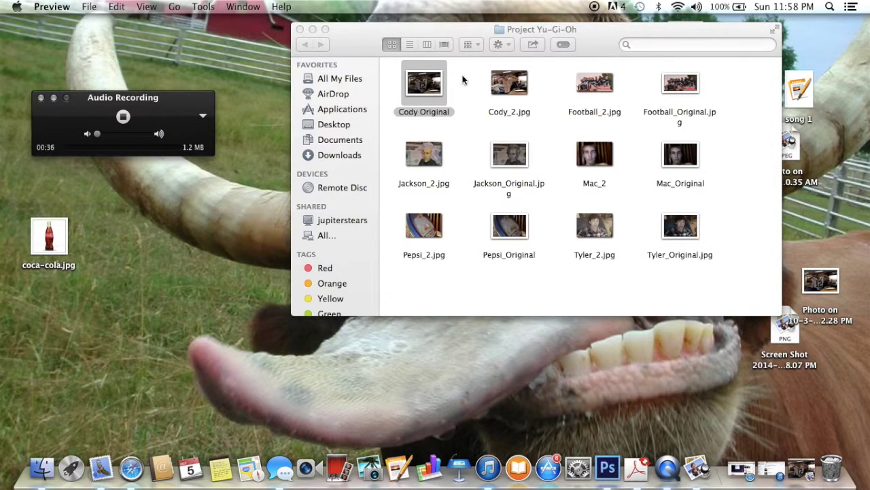
{"action": "double_click", "coordinate": [509, 83]}
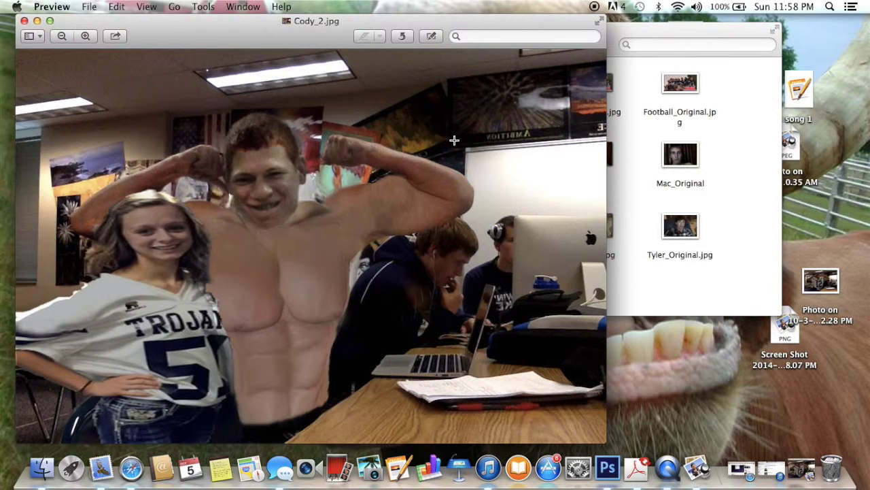
- Switch to Photoshop and open the first original photo from Project Yu-Gi-Oh on the Desktop, placing its window beside the edited version
{"action": "left_click", "coordinate": [608, 468]}
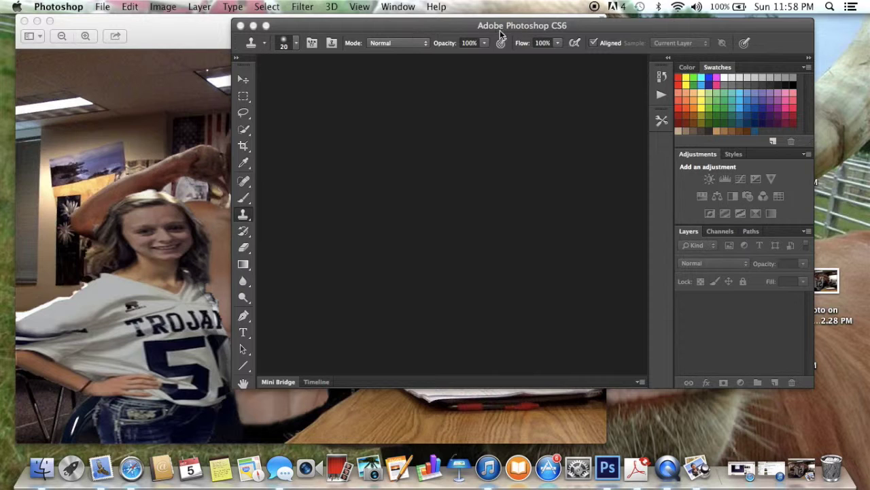
{"action": "left_click_drag", "start_coordinate": [468, 32], "coordinate": [484, 38]}
{"action": "left_click", "coordinate": [123, 6]}
{"action": "left_click", "coordinate": [117, 33]}
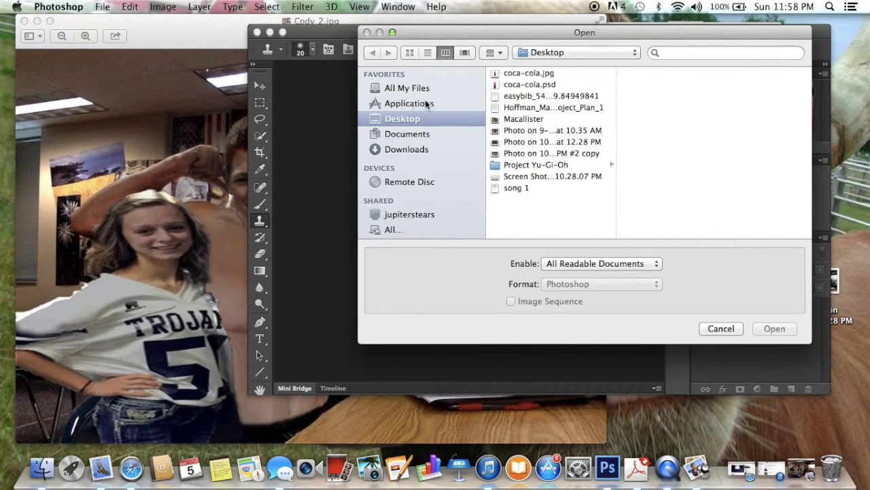
{"action": "left_click", "coordinate": [411, 134]}
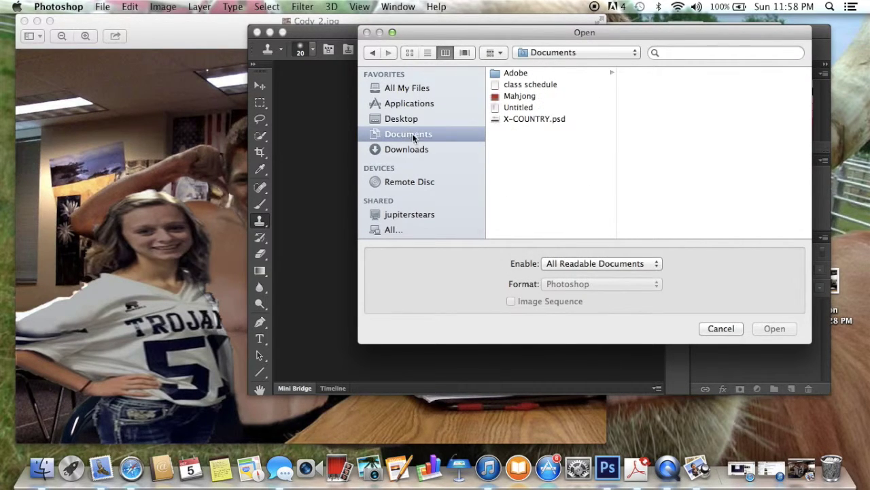
{"action": "left_click", "coordinate": [412, 117]}
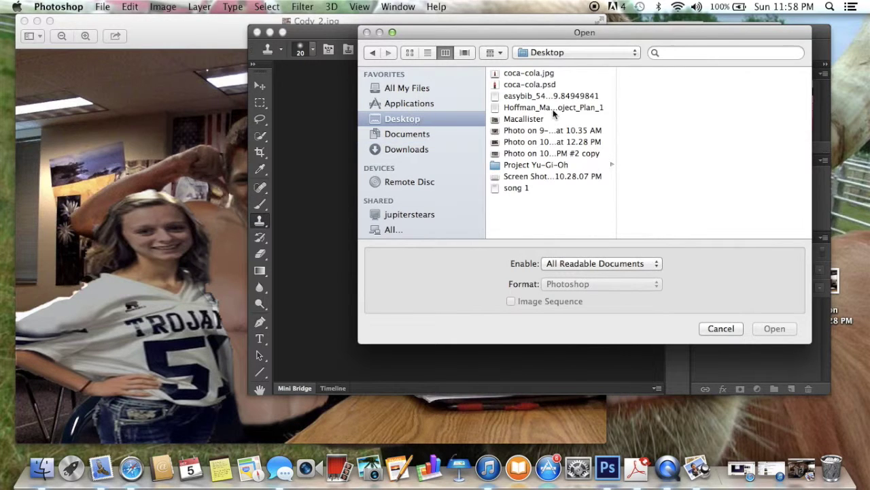
{"action": "left_click", "coordinate": [549, 164]}
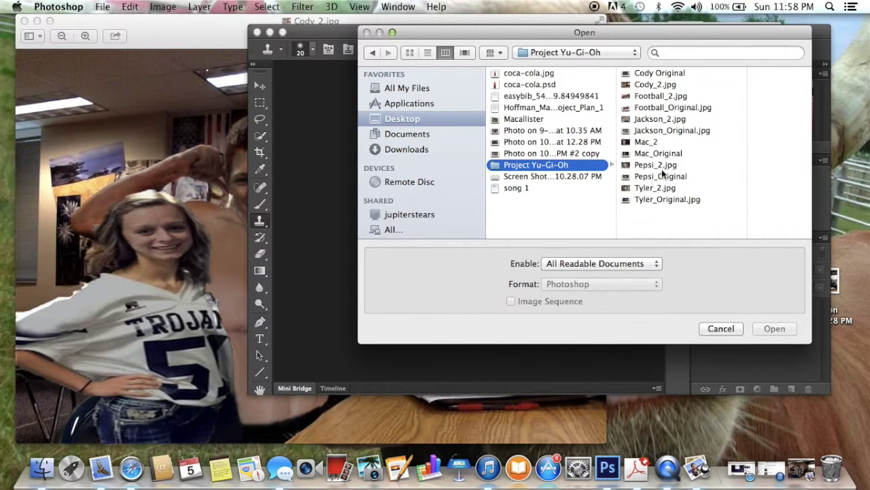
{"action": "double_click", "coordinate": [666, 72]}
{"action": "left_click_drag", "start_coordinate": [462, 36], "coordinate": [595, 35]}
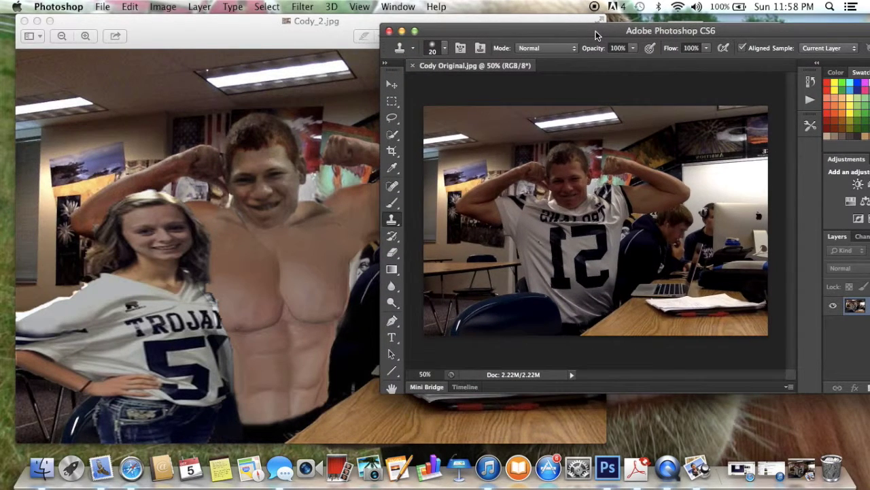
{"action": "left_click_drag", "start_coordinate": [596, 35], "coordinate": [583, 26]}
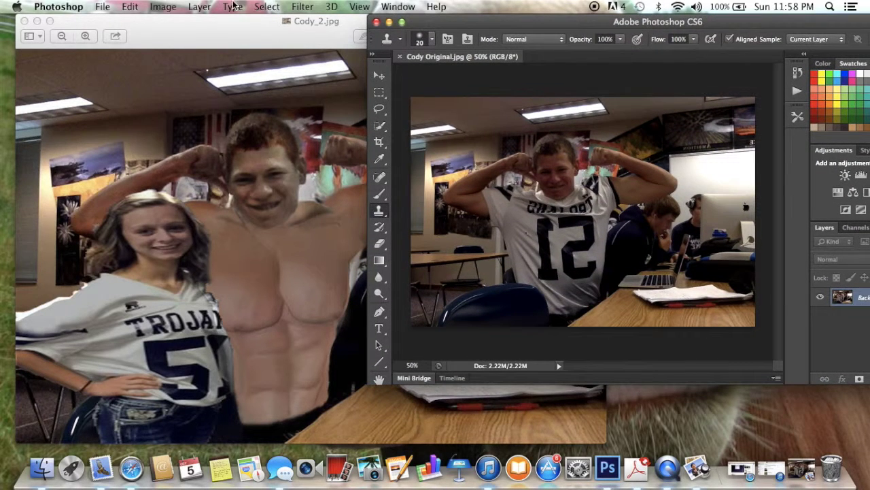
- Open the Liquify filter on the original photo and set the brush size to 140
{"action": "left_click", "coordinate": [303, 6]}
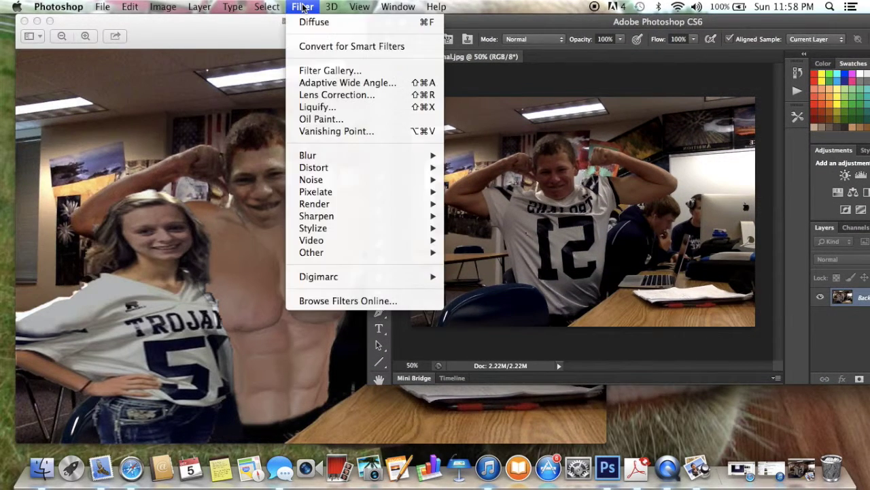
{"action": "left_click", "coordinate": [341, 106]}
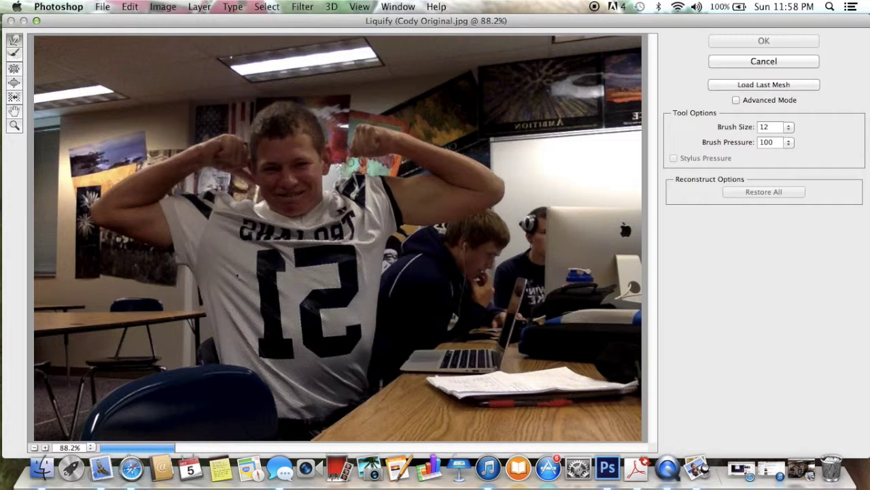
{"action": "left_click", "coordinate": [299, 7]}
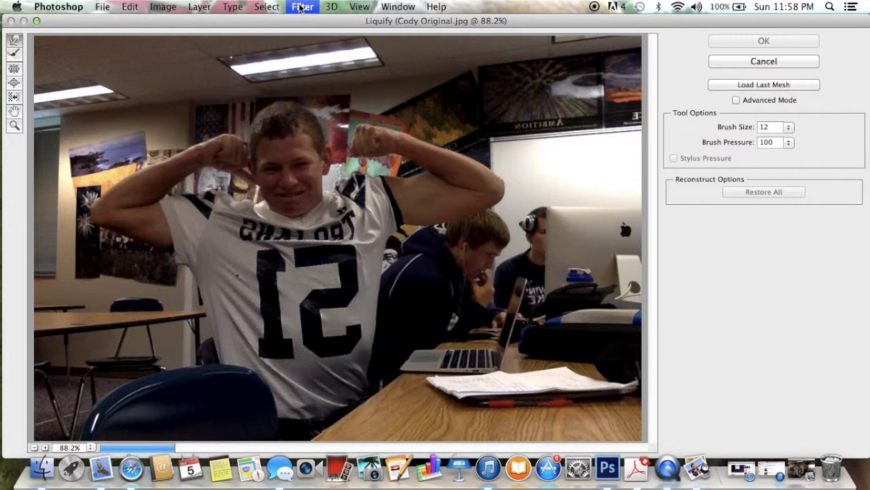
{"action": "left_click", "coordinate": [306, 7]}
{"action": "left_click", "coordinate": [307, 6]}
{"action": "left_click", "coordinate": [788, 129]}
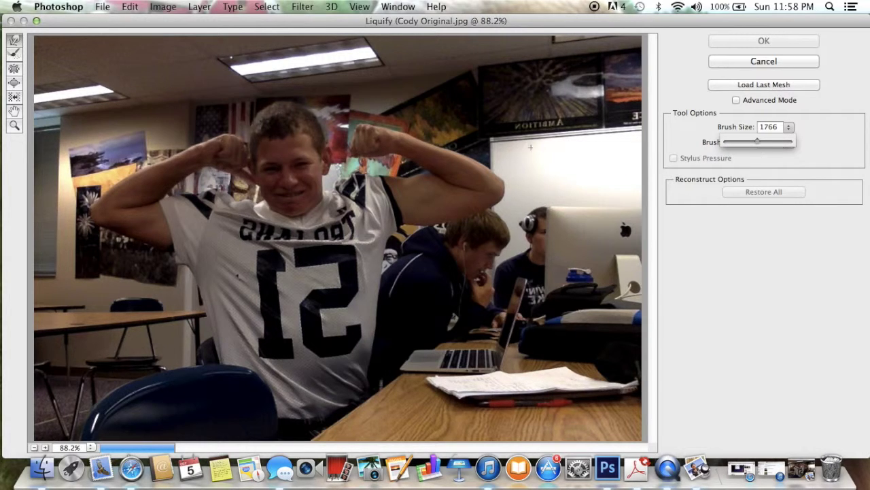
{"action": "left_click_drag", "start_coordinate": [755, 140], "coordinate": [739, 142]}
- Try warping the flexed arm, sleeve and torso with the Liquify brush, and cancel the filter
{"action": "mouse_move", "coordinate": [391, 180]}
{"action": "left_mouse_down"}
{"action": "mouse_move", "coordinate": [395, 214]}
{"action": "mouse_move", "coordinate": [381, 139]}
{"action": "mouse_move", "coordinate": [388, 209]}
{"action": "mouse_move", "coordinate": [386, 148]}
{"action": "mouse_move", "coordinate": [408, 162]}
{"action": "left_mouse_up"}
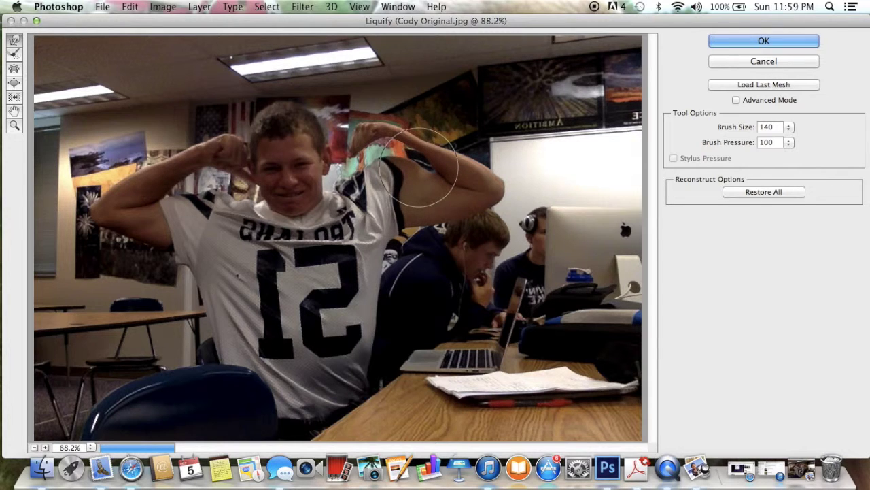
{"action": "mouse_move", "coordinate": [378, 173]}
{"action": "left_mouse_down"}
{"action": "mouse_move", "coordinate": [367, 183]}
{"action": "mouse_move", "coordinate": [412, 175]}
{"action": "mouse_move", "coordinate": [422, 184]}
{"action": "mouse_move", "coordinate": [391, 194]}
{"action": "mouse_move", "coordinate": [394, 187]}
{"action": "left_mouse_up"}
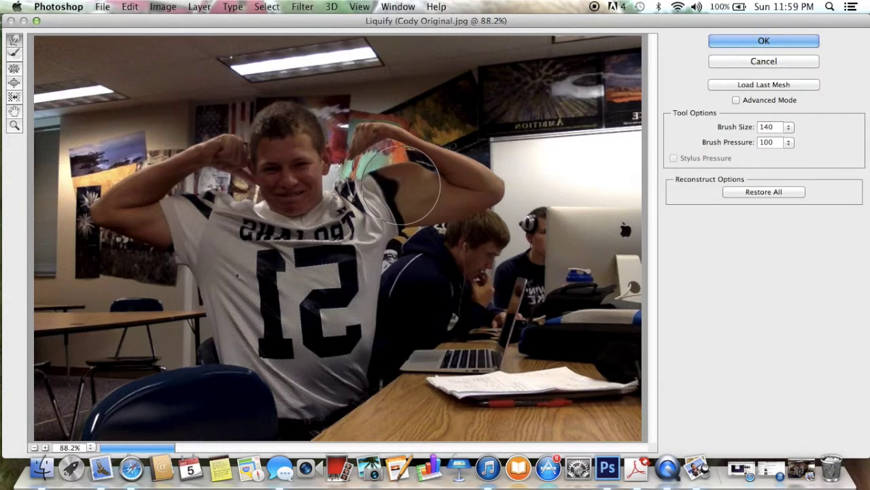
{"action": "mouse_move", "coordinate": [238, 325]}
{"action": "left_mouse_down"}
{"action": "mouse_move", "coordinate": [266, 338]}
{"action": "mouse_move", "coordinate": [231, 362]}
{"action": "mouse_move", "coordinate": [268, 361]}
{"action": "mouse_move", "coordinate": [252, 386]}
{"action": "mouse_move", "coordinate": [286, 386]}
{"action": "mouse_move", "coordinate": [248, 352]}
{"action": "mouse_move", "coordinate": [258, 340]}
{"action": "mouse_move", "coordinate": [222, 339]}
{"action": "mouse_move", "coordinate": [268, 315]}
{"action": "mouse_move", "coordinate": [231, 314]}
{"action": "mouse_move", "coordinate": [308, 277]}
{"action": "mouse_move", "coordinate": [298, 251]}
{"action": "mouse_move", "coordinate": [234, 251]}
{"action": "mouse_move", "coordinate": [378, 257]}
{"action": "mouse_move", "coordinate": [247, 257]}
{"action": "mouse_move", "coordinate": [260, 222]}
{"action": "mouse_move", "coordinate": [324, 226]}
{"action": "mouse_move", "coordinate": [375, 216]}
{"action": "mouse_move", "coordinate": [359, 231]}
{"action": "mouse_move", "coordinate": [306, 202]}
{"action": "mouse_move", "coordinate": [381, 212]}
{"action": "mouse_move", "coordinate": [238, 238]}
{"action": "mouse_move", "coordinate": [171, 296]}
{"action": "mouse_move", "coordinate": [246, 235]}
{"action": "mouse_move", "coordinate": [310, 228]}
{"action": "mouse_move", "coordinate": [340, 265]}
{"action": "left_mouse_up"}
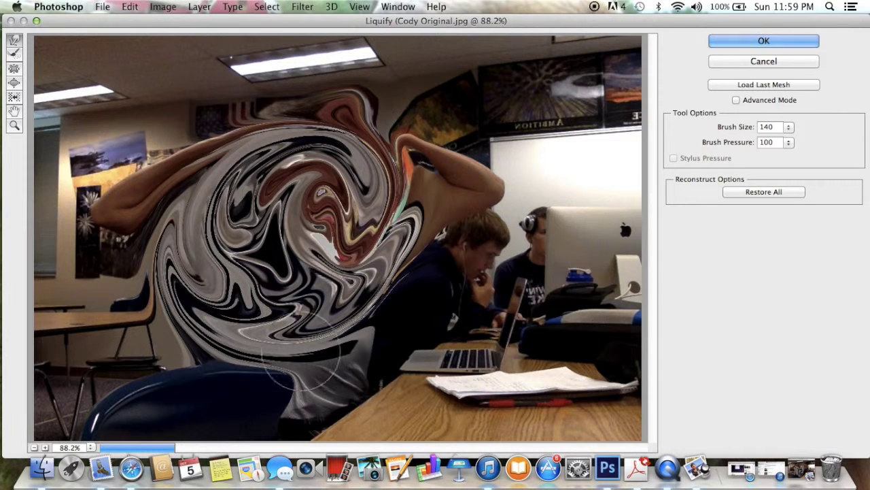
{"action": "left_click", "coordinate": [762, 60]}
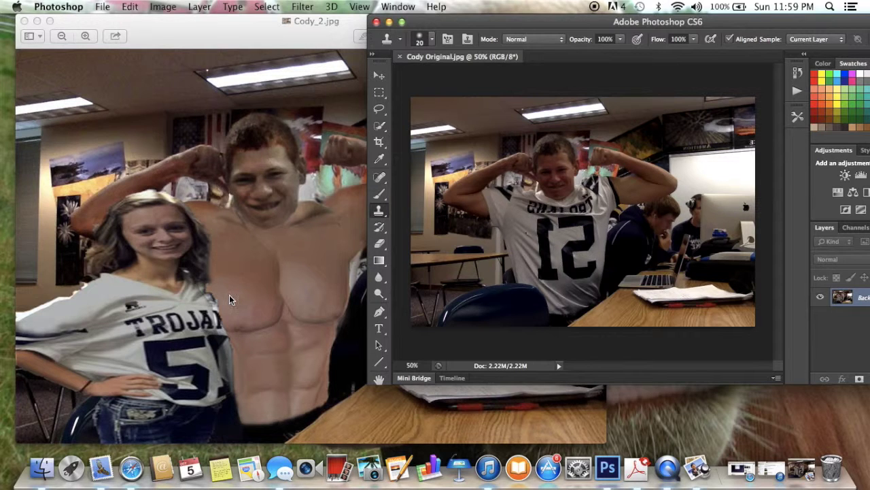
{"action": "left_click_drag", "start_coordinate": [516, 22], "coordinate": [369, 63]}
{"action": "left_click_drag", "start_coordinate": [422, 63], "coordinate": [422, 24]}
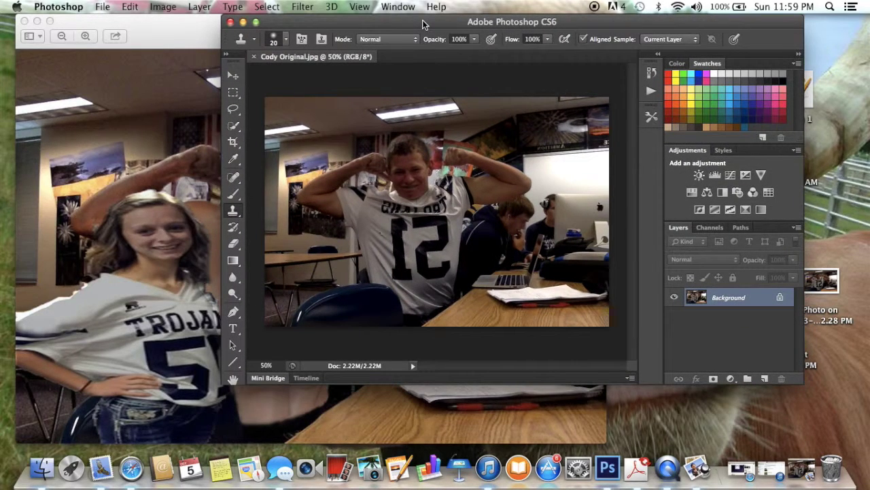
{"action": "left_click_drag", "start_coordinate": [444, 23], "coordinate": [460, 41]}
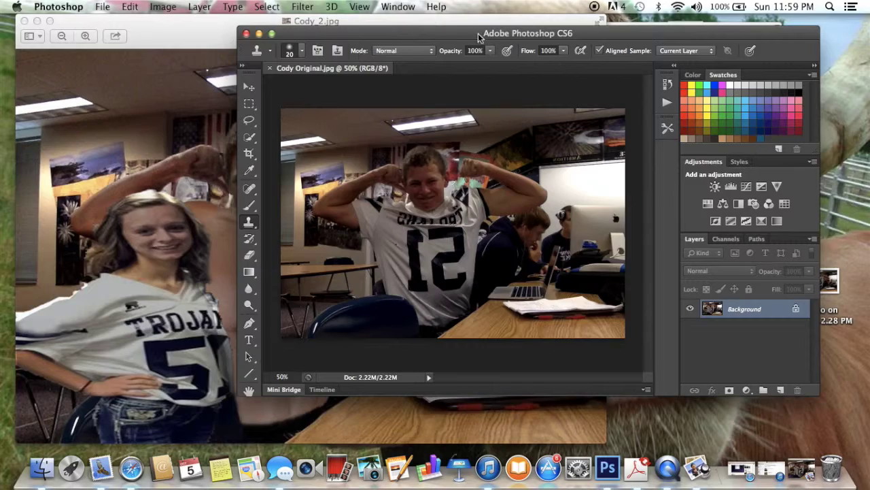
{"action": "left_click_drag", "start_coordinate": [460, 36], "coordinate": [626, 30]}
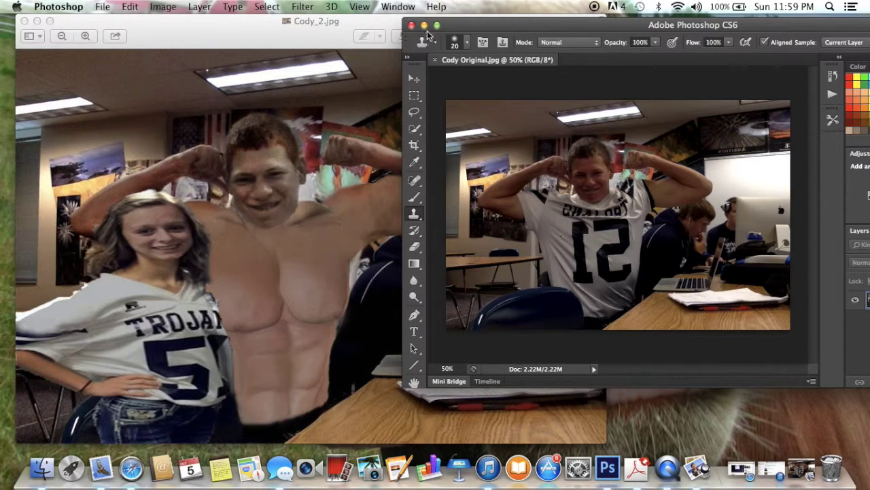
{"action": "left_click_drag", "start_coordinate": [495, 27], "coordinate": [361, 25]}
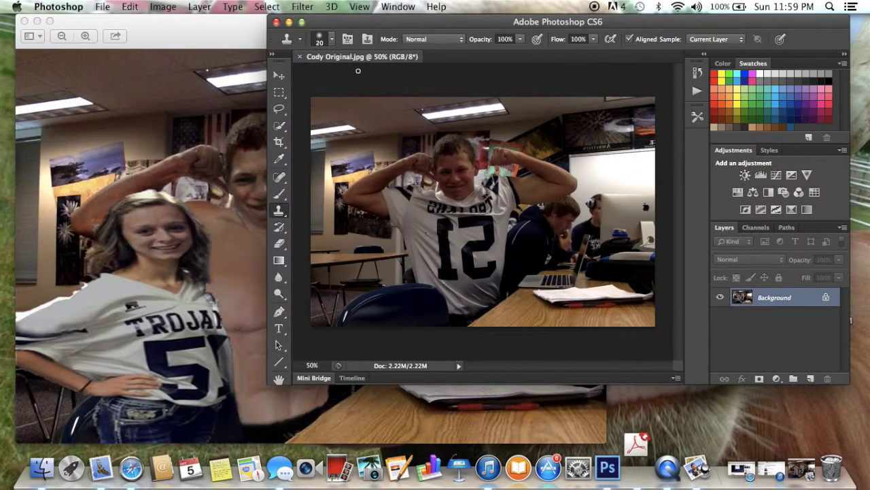
- Close the original photo in Photoshop and its edited version in Preview
{"action": "left_click", "coordinate": [299, 57]}
{"action": "left_click", "coordinate": [219, 52]}
{"action": "left_click_drag", "start_coordinate": [151, 31], "coordinate": [286, 72]}
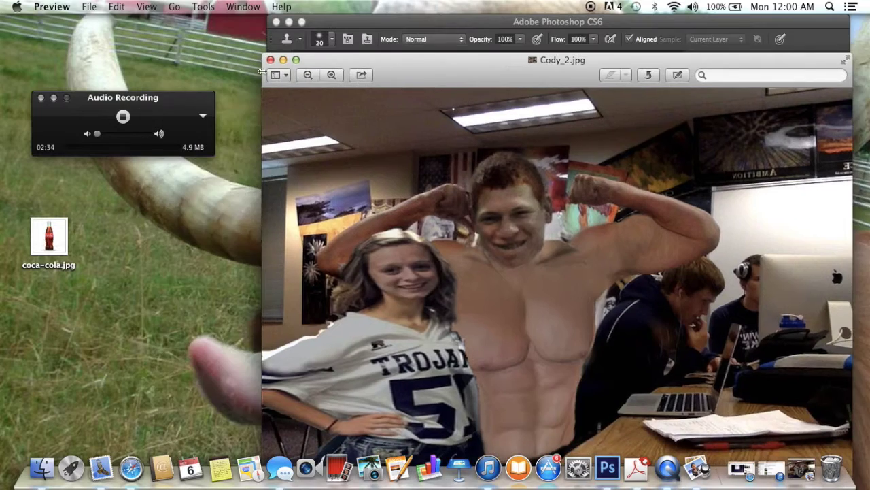
{"action": "left_click", "coordinate": [270, 60]}
{"action": "left_click", "coordinate": [428, 60]}
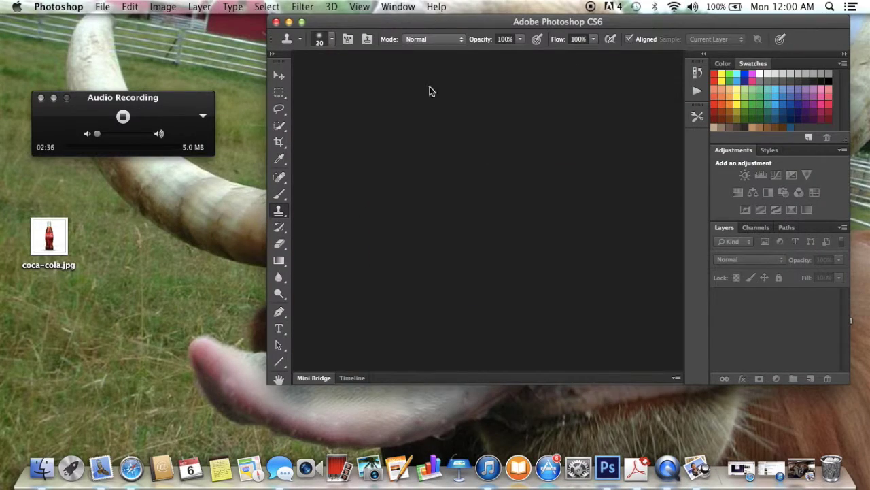
- Open Football_2.jpg from the project folder in Preview and arrange its window beside Photoshop
{"action": "left_click_drag", "start_coordinate": [494, 26], "coordinate": [265, 272]}
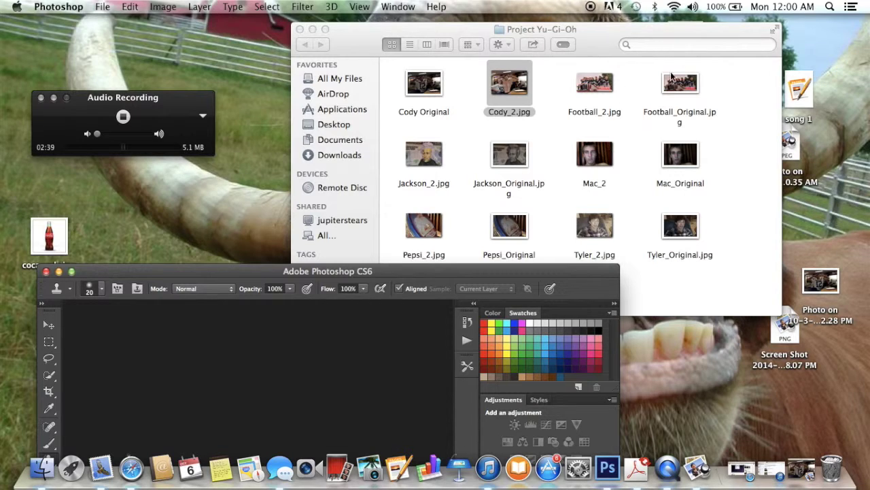
{"action": "double_click", "coordinate": [589, 87]}
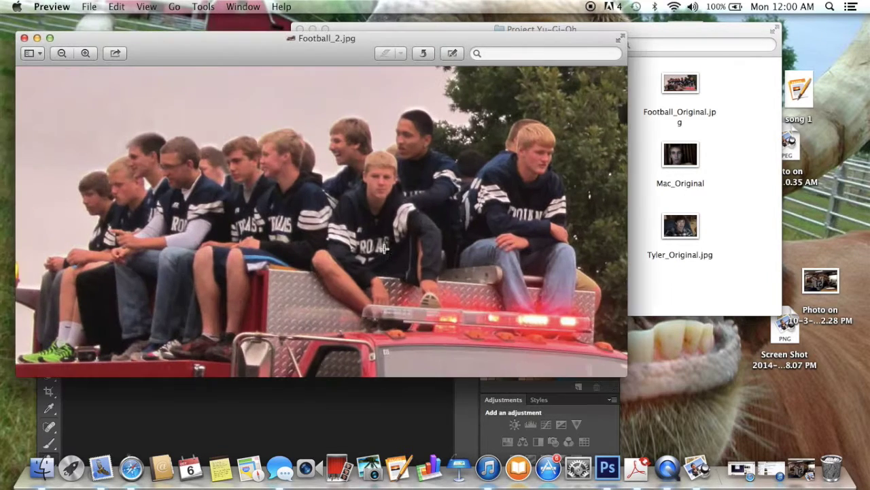
{"action": "left_click_drag", "start_coordinate": [285, 53], "coordinate": [788, 90]}
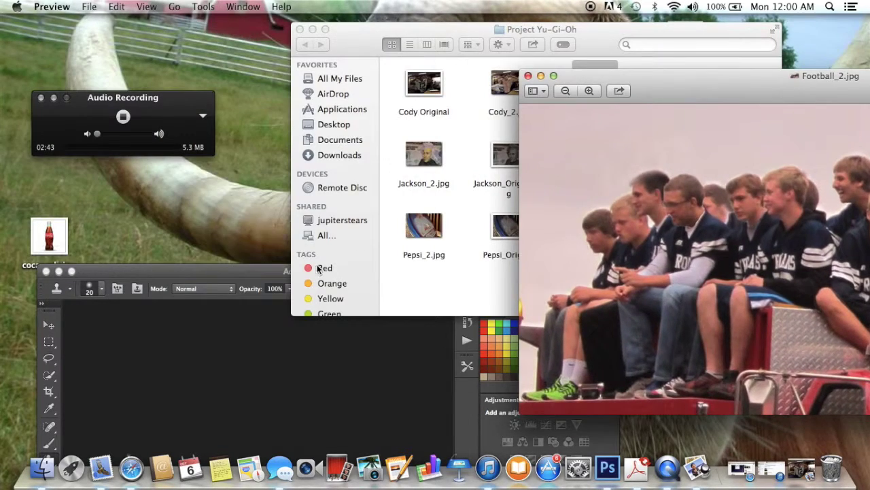
{"action": "left_click", "coordinate": [245, 277]}
{"action": "left_click_drag", "start_coordinate": [392, 275], "coordinate": [489, 43]}
- Open Football_Original.jpg from the Project Yu-Gi-Oh folder in Photoshop
{"action": "left_click", "coordinate": [109, 9]}
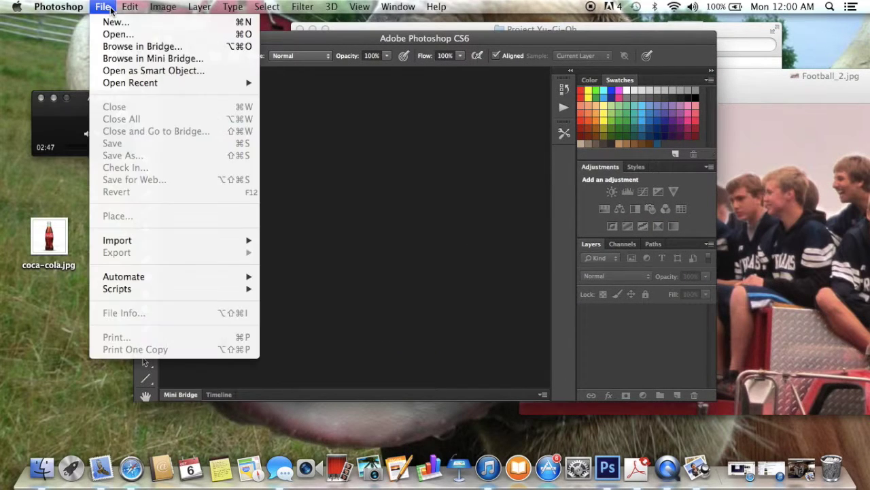
{"action": "mouse_move", "coordinate": [130, 7]}
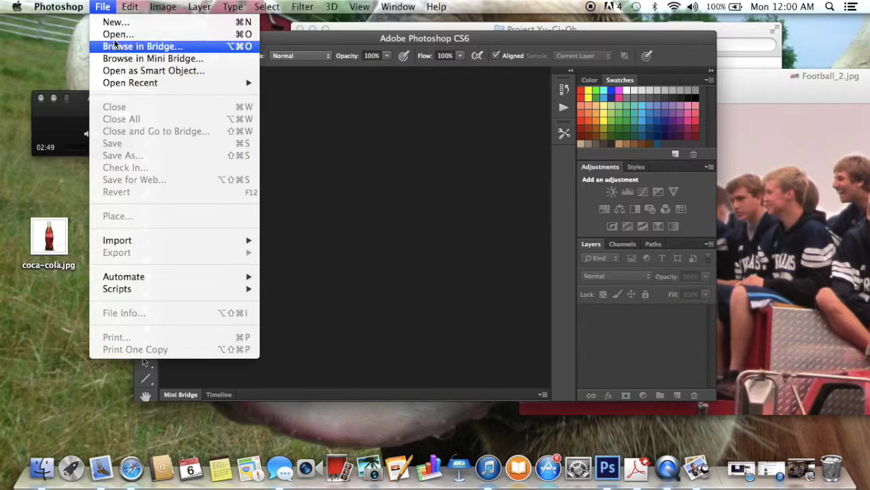
{"action": "left_click", "coordinate": [116, 34]}
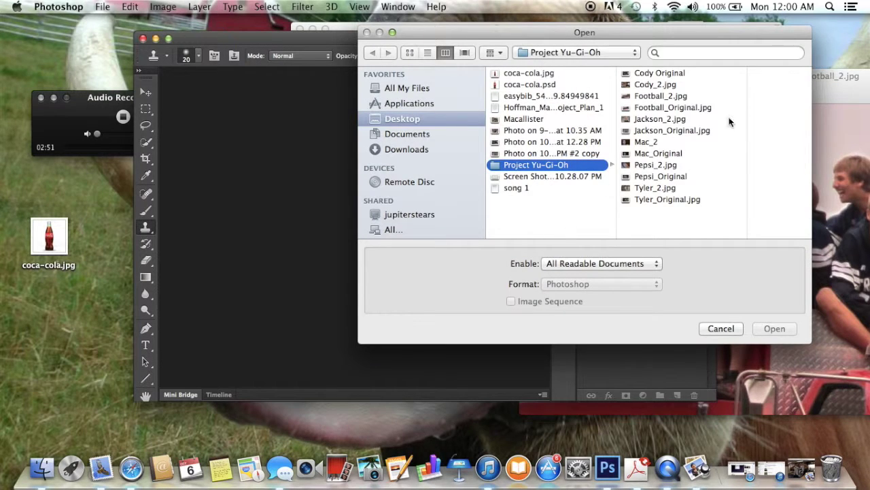
{"action": "left_click", "coordinate": [695, 108]}
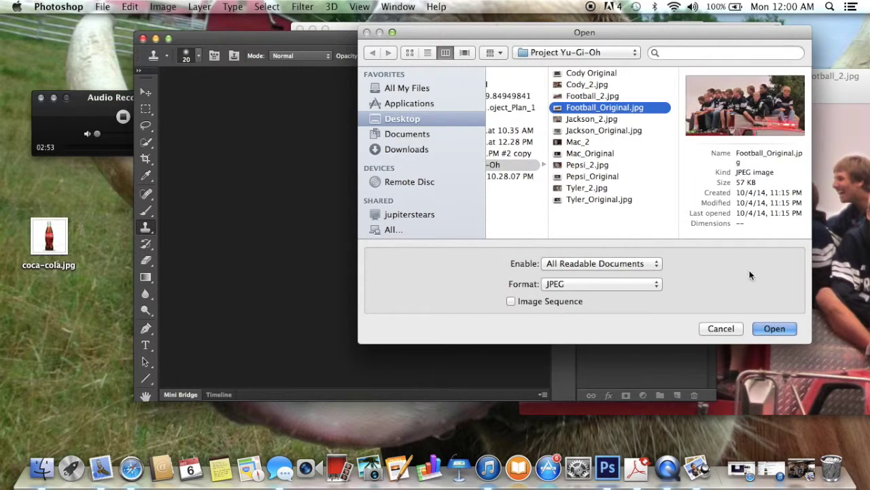
{"action": "left_click", "coordinate": [780, 328]}
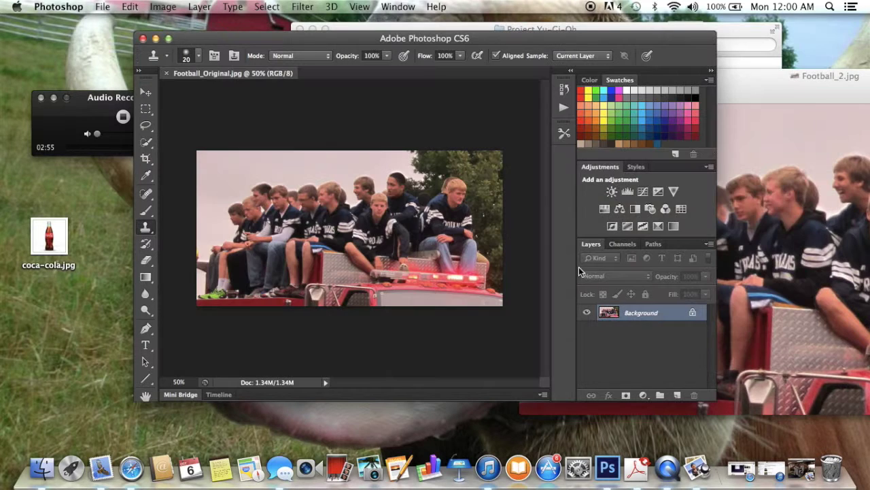
- Lasso the head of the boy with glasses in Football_Original.jpg and move it up into the empty sky
{"action": "scroll", "coordinate": [332, 213], "scroll_direction": "up", "scroll_amount": 5}
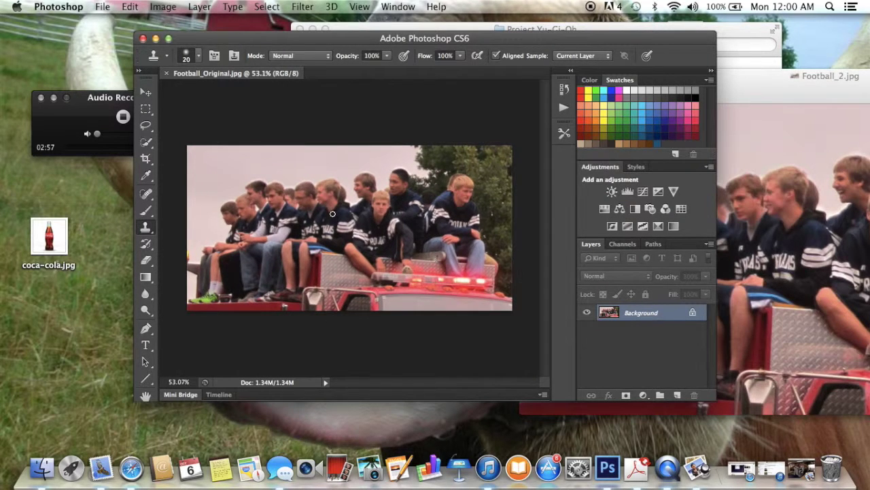
{"action": "scroll", "coordinate": [333, 213], "scroll_direction": "up", "scroll_amount": 3}
{"action": "scroll", "coordinate": [333, 214], "scroll_direction": "left", "scroll_amount": 3}
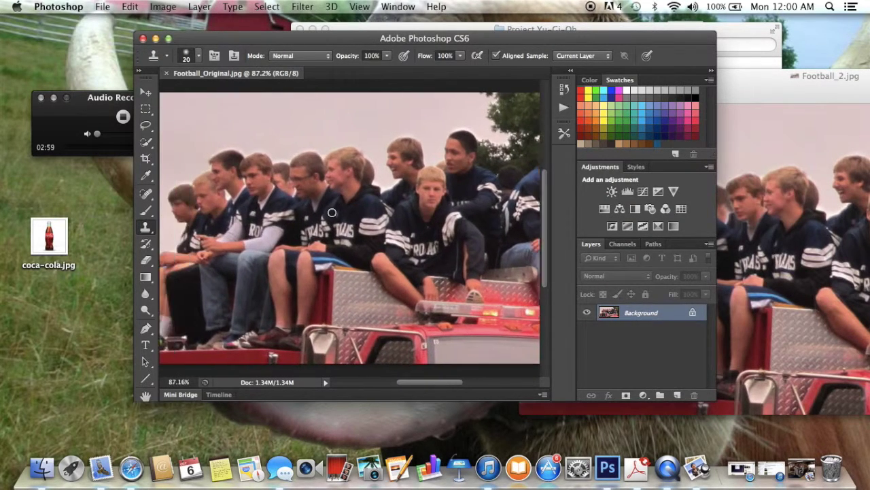
{"action": "left_click", "coordinate": [140, 127]}
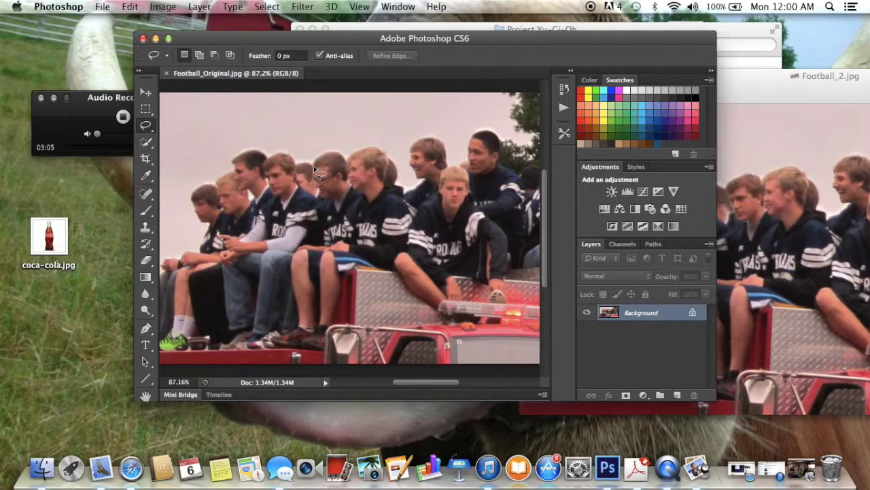
{"action": "mouse_move", "coordinate": [325, 198]}
{"action": "left_mouse_down"}
{"action": "mouse_move", "coordinate": [351, 188]}
{"action": "mouse_move", "coordinate": [346, 159]}
{"action": "mouse_move", "coordinate": [315, 162]}
{"action": "mouse_move", "coordinate": [269, 139]}
{"action": "mouse_move", "coordinate": [389, 155]}
{"action": "mouse_move", "coordinate": [223, 132]}
{"action": "mouse_move", "coordinate": [283, 137]}
{"action": "mouse_move", "coordinate": [207, 120]}
{"action": "mouse_move", "coordinate": [285, 132]}
{"action": "mouse_move", "coordinate": [220, 119]}
{"action": "mouse_move", "coordinate": [244, 138]}
{"action": "mouse_move", "coordinate": [228, 124]}
{"action": "left_mouse_up"}
{"action": "left_click", "coordinate": [146, 92]}
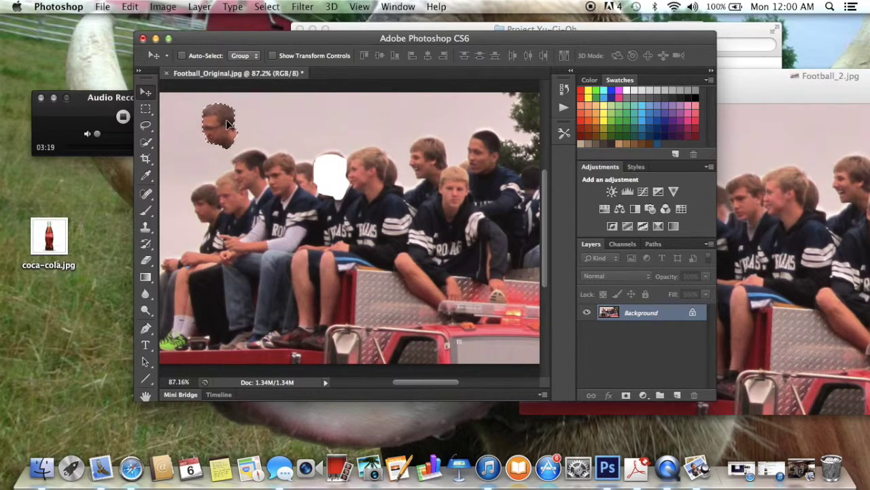
- Lasso the head of the boy with the light-sleeved arms and move it onto the body whose head was cut out
{"action": "left_click", "coordinate": [146, 125]}
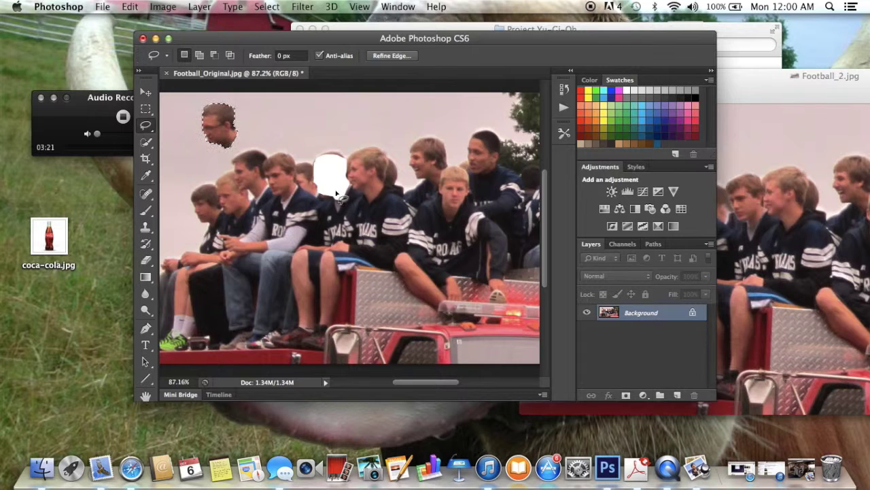
{"action": "left_click", "coordinate": [283, 198]}
{"action": "mouse_move", "coordinate": [280, 196]}
{"action": "left_mouse_down"}
{"action": "mouse_move", "coordinate": [269, 163]}
{"action": "mouse_move", "coordinate": [293, 193]}
{"action": "left_mouse_up"}
{"action": "left_click", "coordinate": [146, 92]}
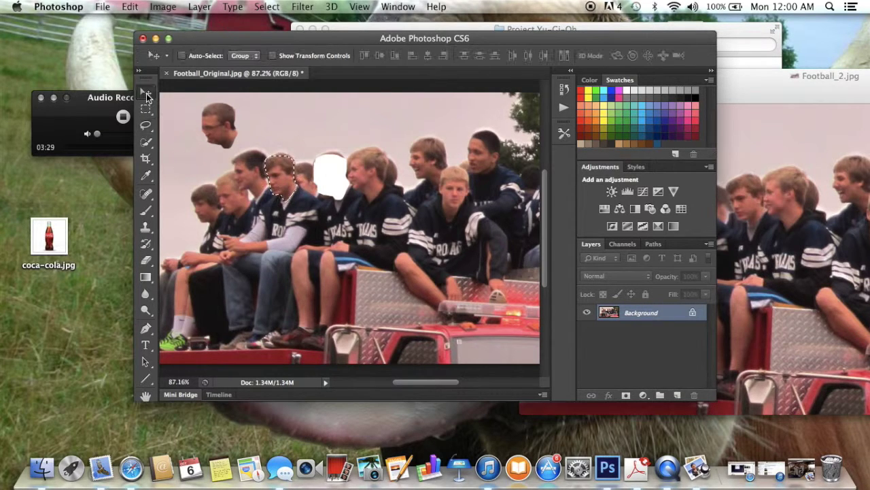
{"action": "left_click_drag", "start_coordinate": [279, 175], "coordinate": [326, 170]}
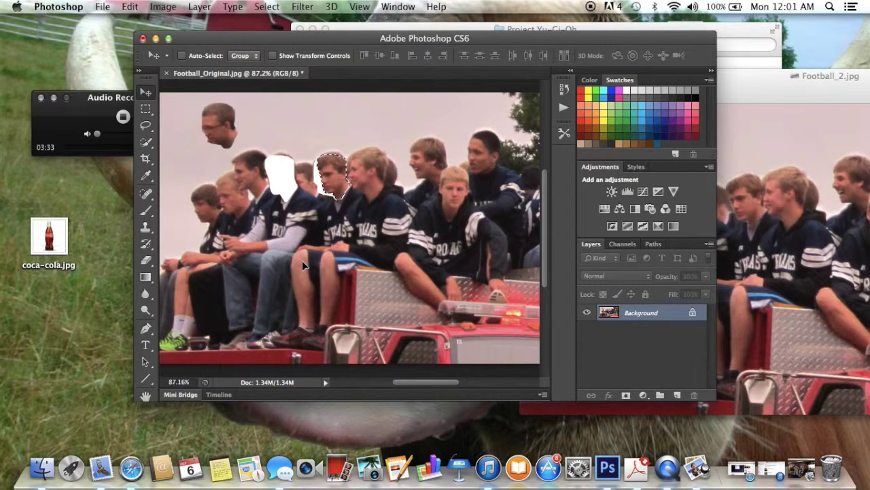
- Lasso the head with glasses parked in the sky and try to move it into the remaining white head gap
{"action": "left_click", "coordinate": [146, 124]}
{"action": "mouse_move", "coordinate": [208, 106]}
{"action": "left_mouse_down"}
{"action": "mouse_move", "coordinate": [200, 138]}
{"action": "mouse_move", "coordinate": [224, 152]}
{"action": "mouse_move", "coordinate": [244, 141]}
{"action": "mouse_move", "coordinate": [247, 120]}
{"action": "mouse_move", "coordinate": [191, 97]}
{"action": "mouse_move", "coordinate": [182, 105]}
{"action": "mouse_move", "coordinate": [191, 121]}
{"action": "mouse_move", "coordinate": [284, 164]}
{"action": "left_mouse_up"}
{"action": "key", "text": "v"}
{"action": "left_click", "coordinate": [263, 155]}
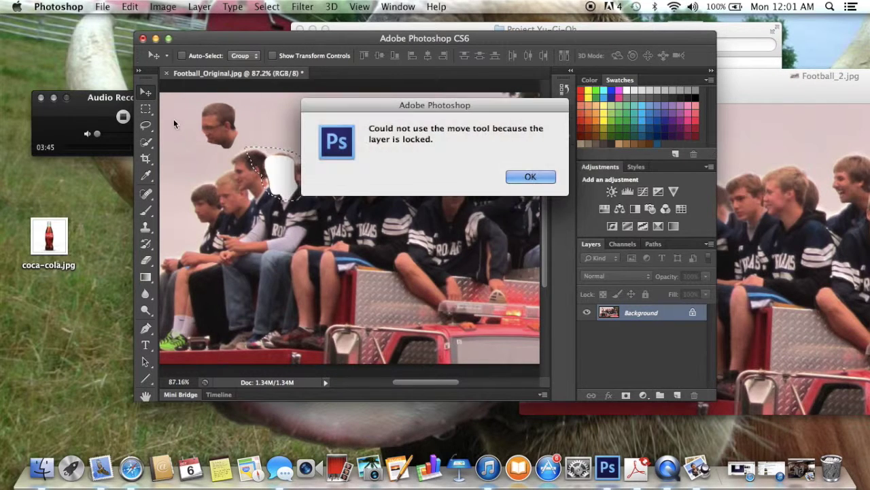
{"action": "key", "text": "Return"}
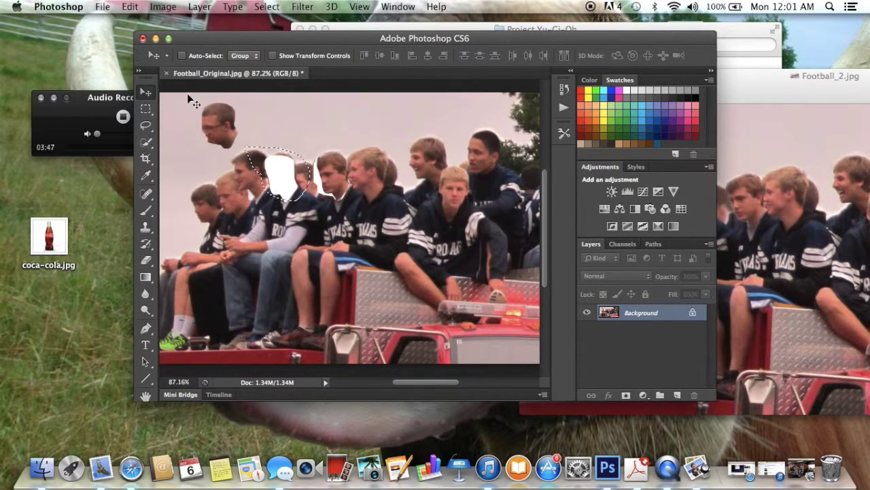
- Delete the Move Selection history state and move the lassoed head with glasses onto the headless body
{"action": "left_click", "coordinate": [153, 8]}
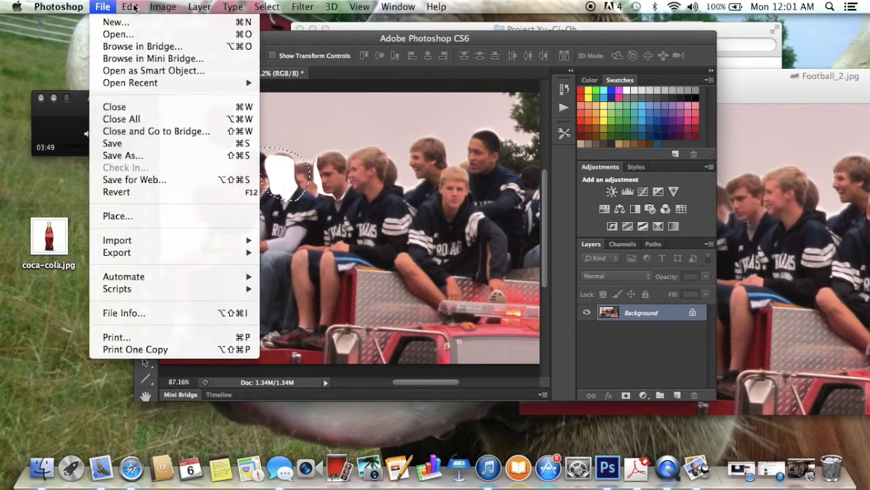
{"action": "left_click", "coordinate": [556, 95]}
{"action": "left_click", "coordinate": [556, 95]}
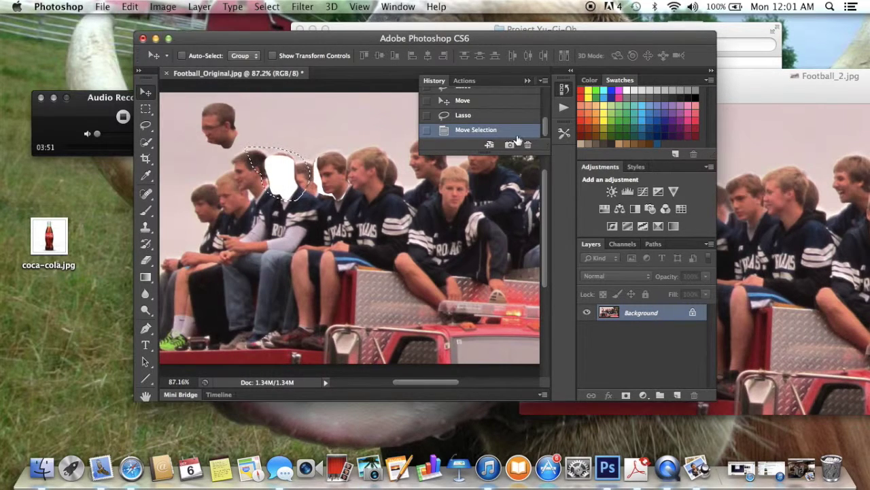
{"action": "left_click", "coordinate": [528, 144]}
{"action": "left_click", "coordinate": [528, 176]}
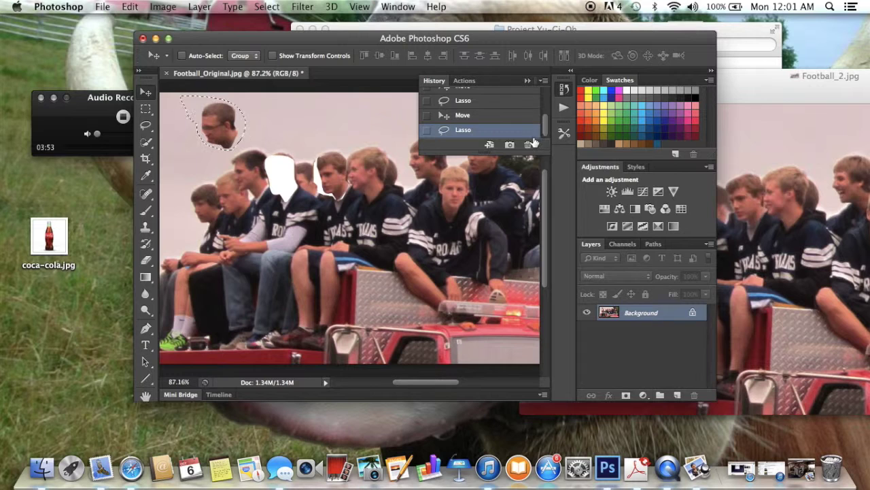
{"action": "left_click", "coordinate": [528, 144]}
{"action": "left_click", "coordinate": [491, 178]}
{"action": "mouse_move", "coordinate": [206, 121]}
{"action": "left_mouse_down"}
{"action": "mouse_move", "coordinate": [227, 122]}
{"action": "mouse_move", "coordinate": [250, 142]}
{"action": "mouse_move", "coordinate": [267, 172]}
{"action": "left_mouse_up"}
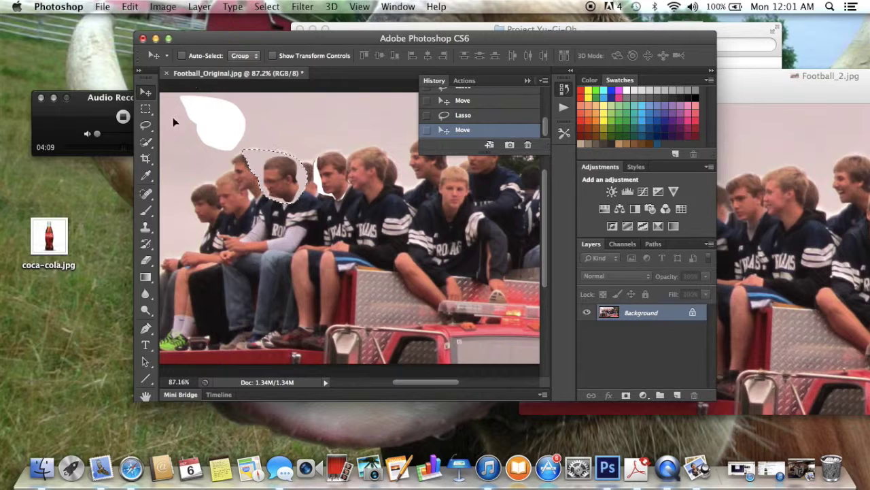
- Try to cover the white patch in the sky with the Clone Stamp while the head selection is active
{"action": "left_click", "coordinate": [145, 229]}
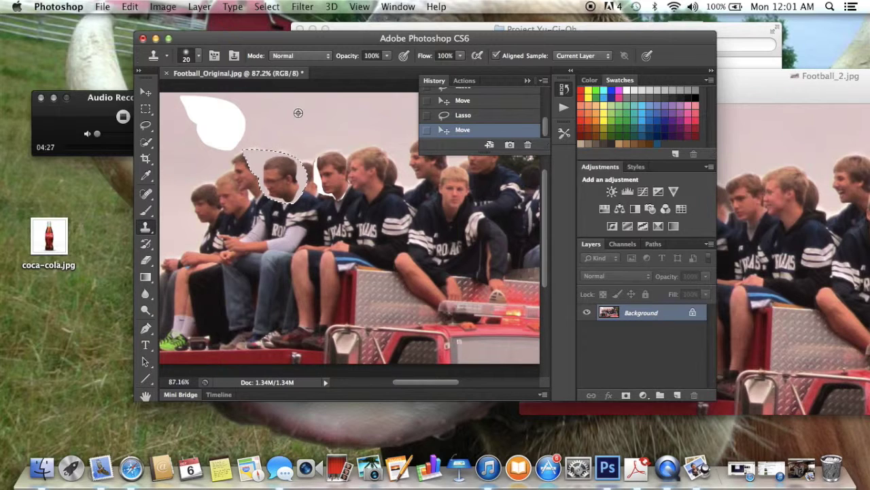
{"action": "left_click", "coordinate": [224, 125]}
{"action": "left_click_drag", "start_coordinate": [209, 118], "coordinate": [225, 125]}
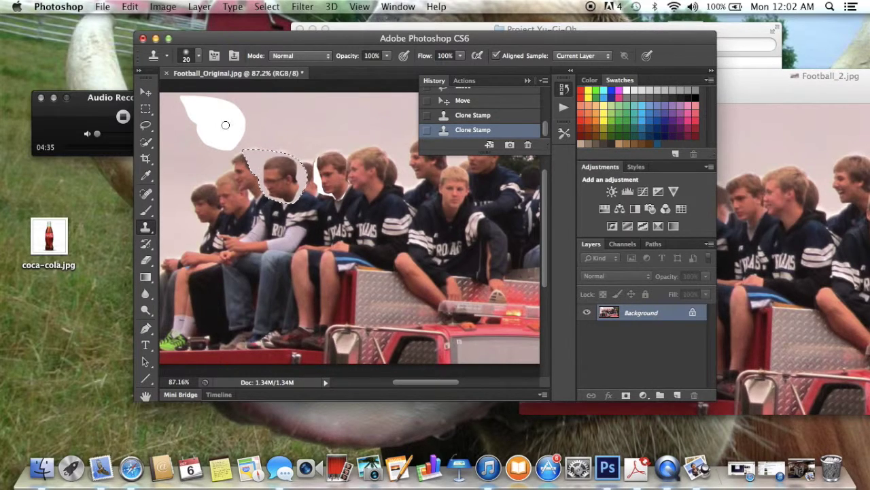
{"action": "left_click", "coordinate": [219, 124]}
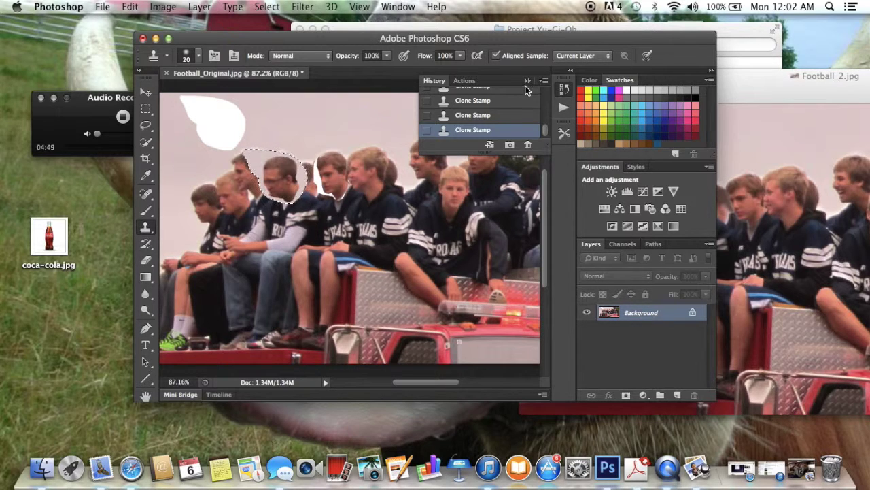
- Deselect the head and clone nearby sky over the white patch and its leftover spots with the Clone Stamp
{"action": "left_click", "coordinate": [146, 125]}
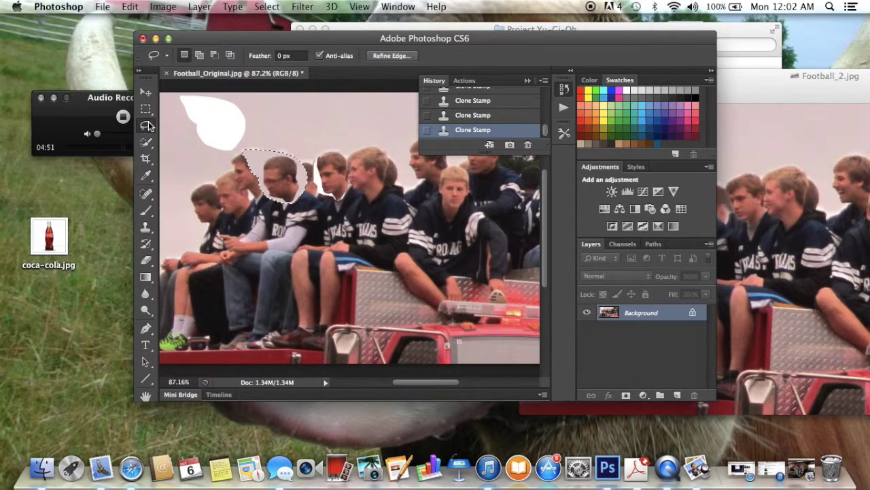
{"action": "left_click", "coordinate": [282, 168]}
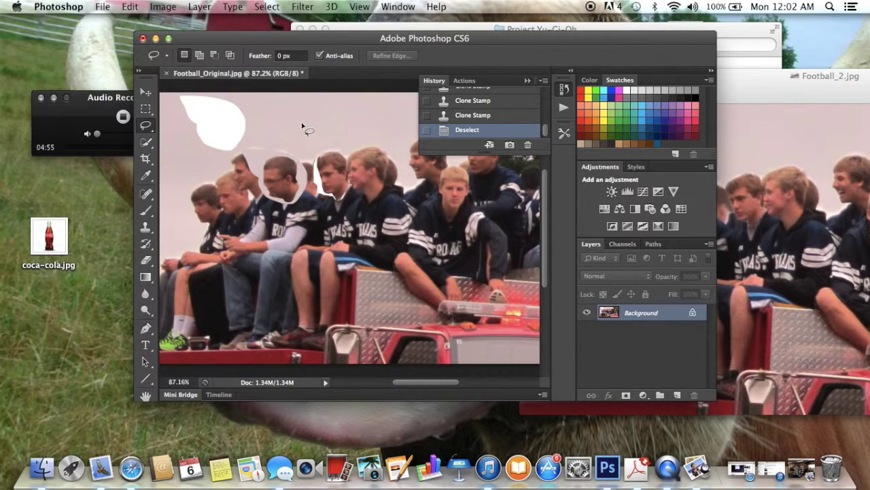
{"action": "left_click", "coordinate": [146, 227]}
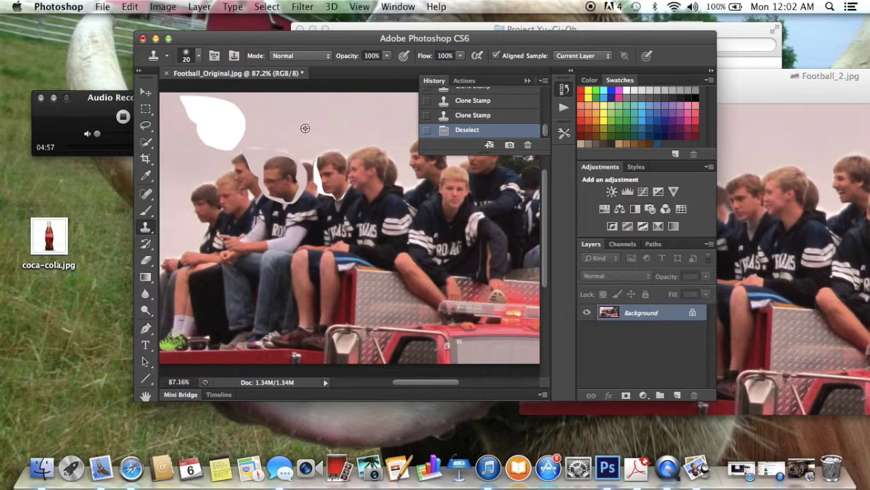
{"action": "left_click", "coordinate": [207, 125]}
{"action": "left_click", "coordinate": [219, 124]}
{"action": "left_click", "coordinate": [236, 122]}
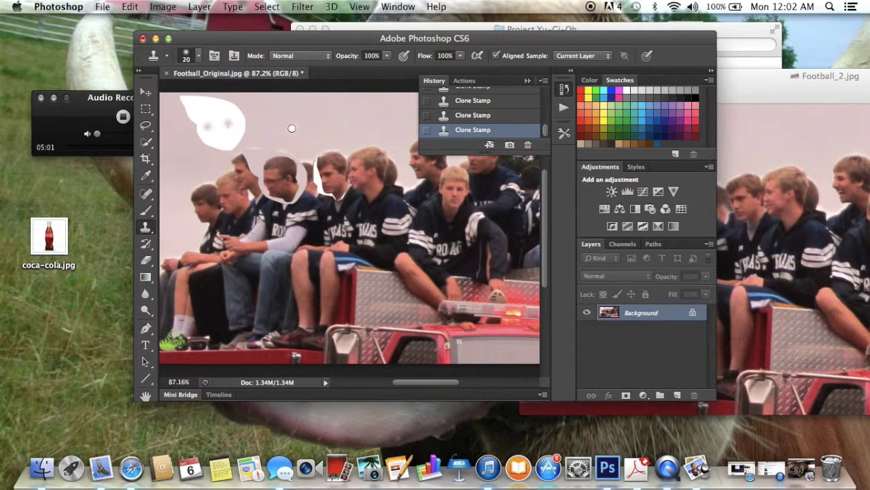
{"action": "mouse_move", "coordinate": [240, 131]}
{"action": "left_mouse_down"}
{"action": "mouse_move", "coordinate": [212, 125]}
{"action": "mouse_move", "coordinate": [234, 136]}
{"action": "mouse_move", "coordinate": [190, 121]}
{"action": "mouse_move", "coordinate": [202, 143]}
{"action": "mouse_move", "coordinate": [242, 134]}
{"action": "mouse_move", "coordinate": [221, 119]}
{"action": "mouse_move", "coordinate": [193, 140]}
{"action": "mouse_move", "coordinate": [250, 131]}
{"action": "mouse_move", "coordinate": [202, 119]}
{"action": "mouse_move", "coordinate": [234, 126]}
{"action": "left_mouse_up"}
{"action": "mouse_move", "coordinate": [207, 128]}
{"action": "left_mouse_down"}
{"action": "mouse_move", "coordinate": [176, 127]}
{"action": "mouse_move", "coordinate": [228, 111]}
{"action": "mouse_move", "coordinate": [184, 117]}
{"action": "mouse_move", "coordinate": [221, 107]}
{"action": "mouse_move", "coordinate": [168, 98]}
{"action": "mouse_move", "coordinate": [236, 119]}
{"action": "mouse_move", "coordinate": [252, 112]}
{"action": "mouse_move", "coordinate": [174, 101]}
{"action": "mouse_move", "coordinate": [226, 98]}
{"action": "mouse_move", "coordinate": [164, 99]}
{"action": "left_mouse_up"}
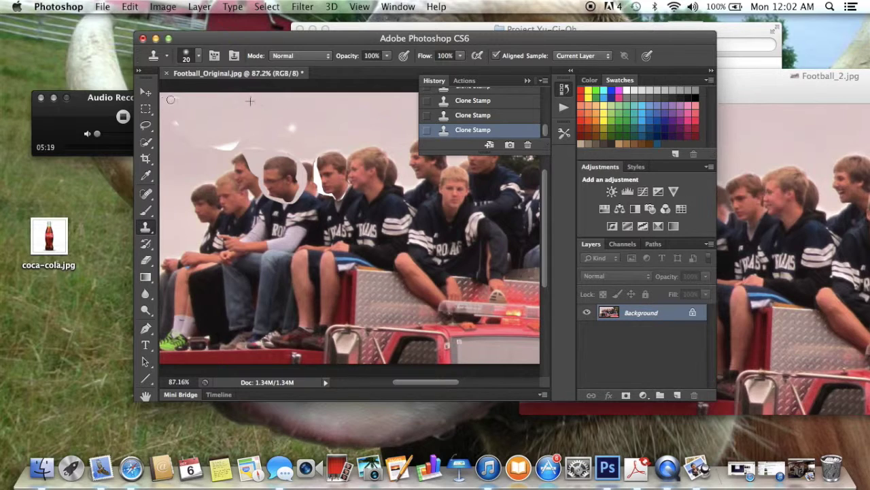
{"action": "mouse_move", "coordinate": [248, 142]}
{"action": "left_mouse_down"}
{"action": "mouse_move", "coordinate": [216, 143]}
{"action": "mouse_move", "coordinate": [231, 153]}
{"action": "mouse_move", "coordinate": [315, 127]}
{"action": "mouse_move", "coordinate": [285, 129]}
{"action": "left_mouse_up"}
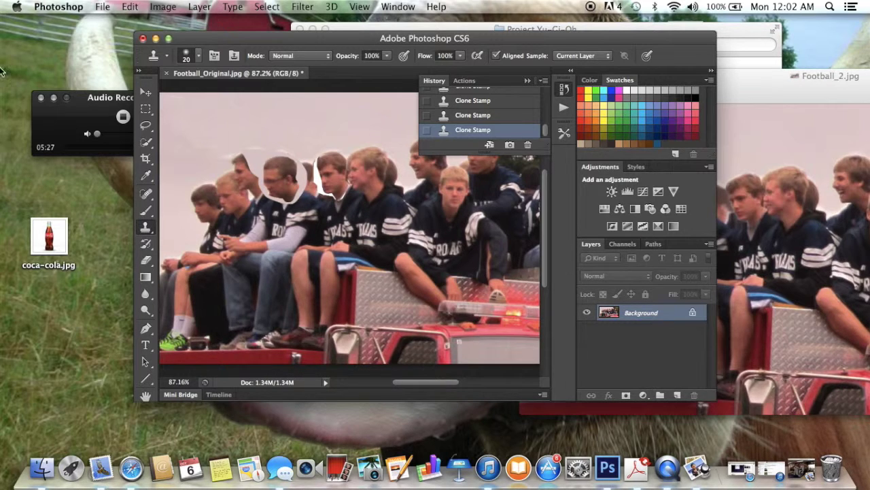
- Arrange Football_2.jpg in Preview beside the Photoshop document and compare the finished head swap with the demonstration
{"action": "left_click_drag", "start_coordinate": [547, 42], "coordinate": [361, 5]}
{"action": "left_click_drag", "start_coordinate": [703, 70], "coordinate": [469, 16]}
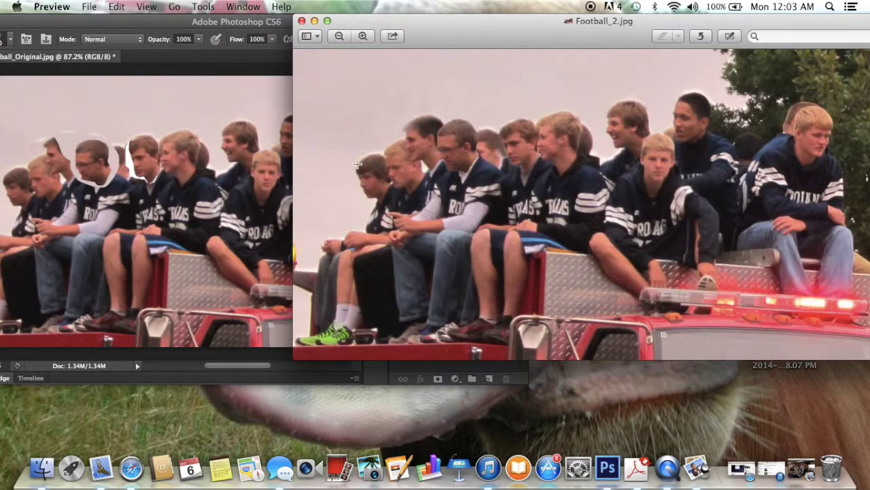
{"action": "scroll", "coordinate": [508, 164], "scroll_direction": "down", "scroll_amount": 3}
{"action": "scroll", "coordinate": [509, 164], "scroll_direction": "up", "scroll_amount": 3}
- Close Football_2.jpg in Preview and close Football_Original.jpg in Photoshop without saving the changes
{"action": "left_click", "coordinate": [302, 21]}
{"action": "left_click_drag", "start_coordinate": [430, 27], "coordinate": [700, 46]}
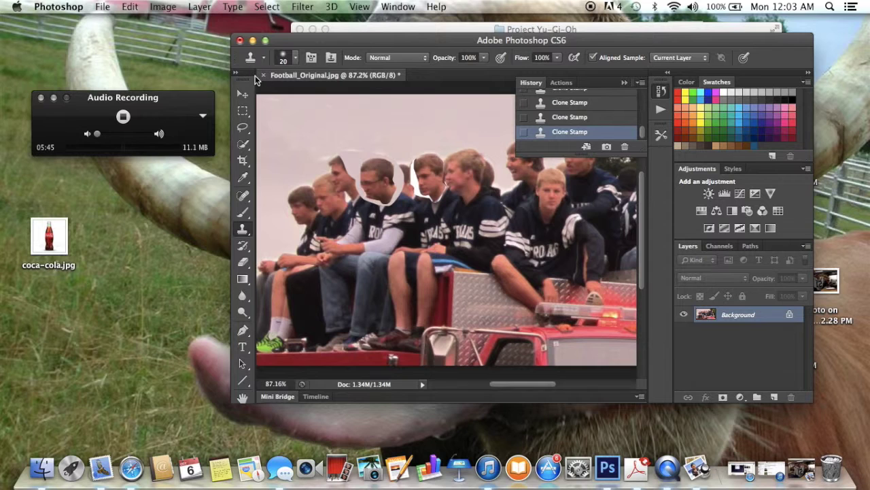
{"action": "left_click", "coordinate": [264, 75]}
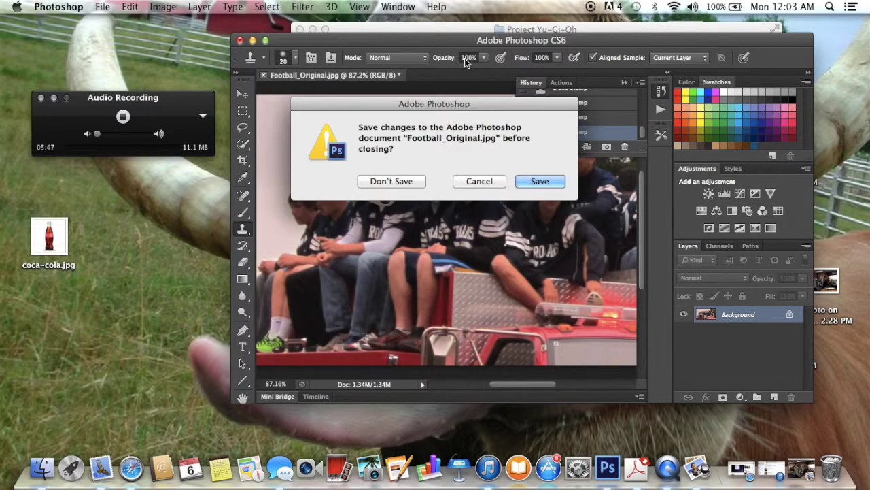
{"action": "left_click", "coordinate": [391, 182]}
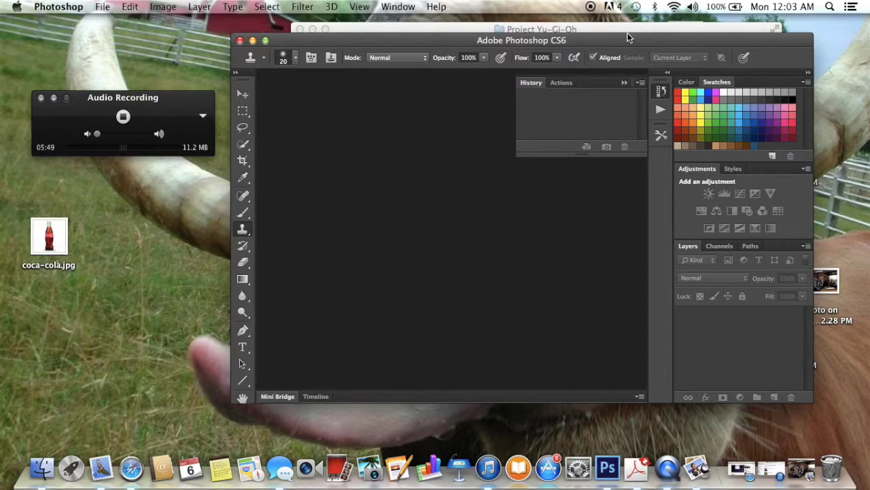
{"action": "left_click_drag", "start_coordinate": [627, 33], "coordinate": [553, 6]}
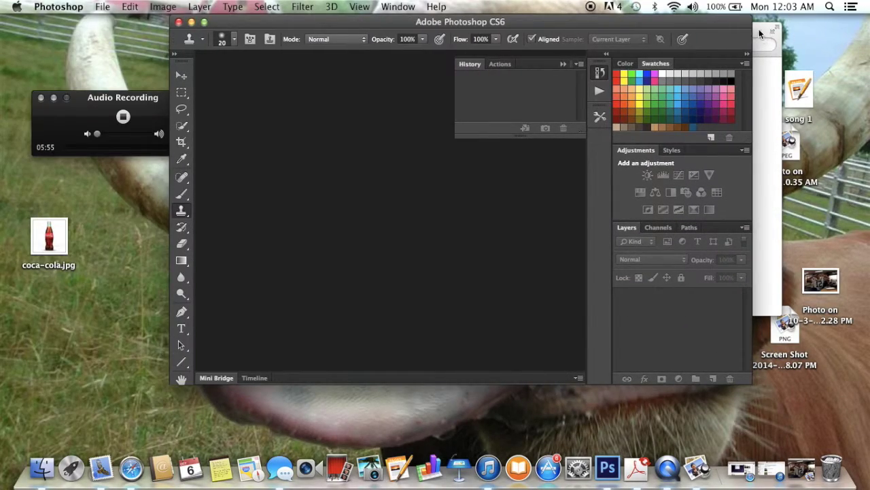
- Open Mac_Original from the Project Yu-Gi-Oh folder in Photoshop
{"action": "left_click_drag", "start_coordinate": [761, 32], "coordinate": [826, 47]}
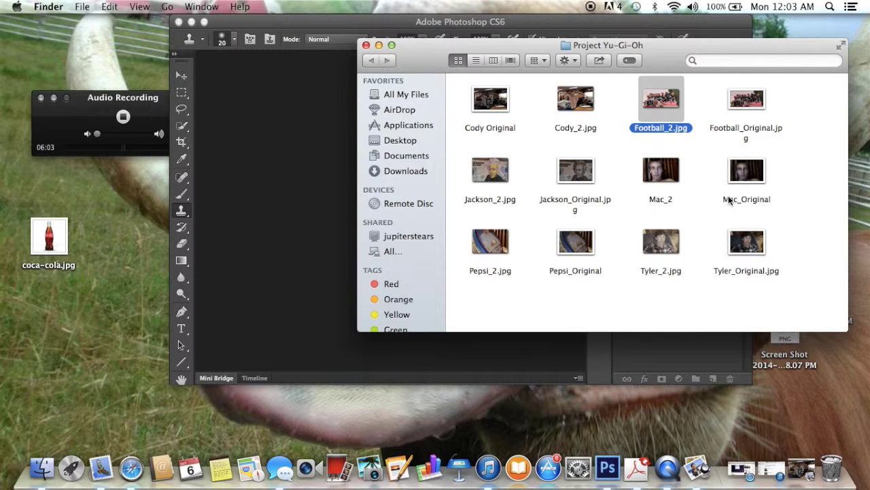
{"action": "left_click", "coordinate": [300, 22]}
{"action": "left_click", "coordinate": [126, 6]}
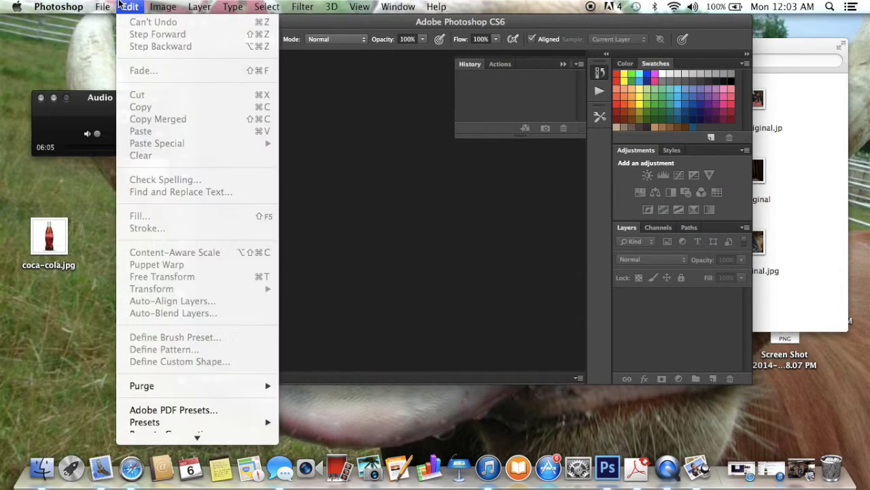
{"action": "mouse_move", "coordinate": [102, 6]}
{"action": "left_click", "coordinate": [117, 34]}
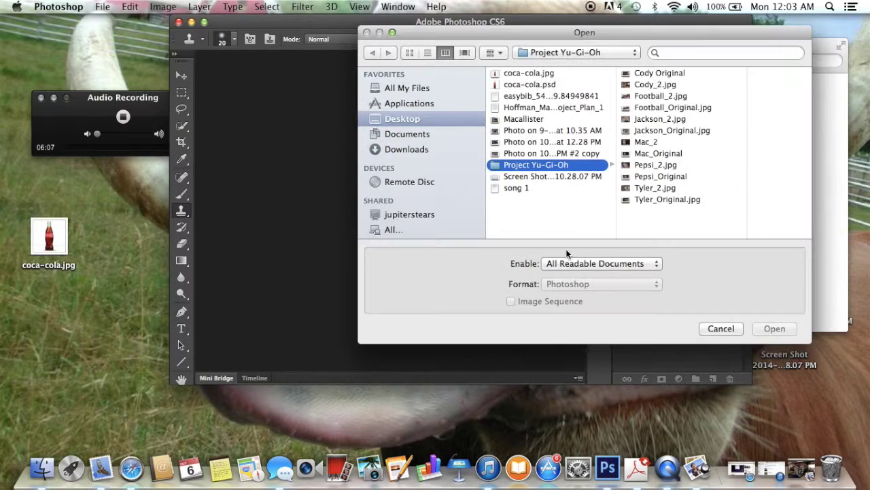
{"action": "left_click", "coordinate": [662, 153]}
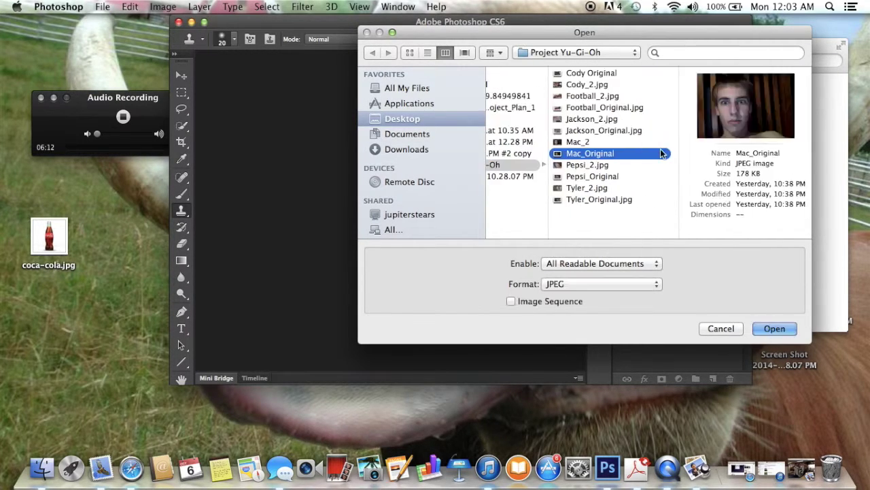
{"action": "left_click", "coordinate": [770, 331]}
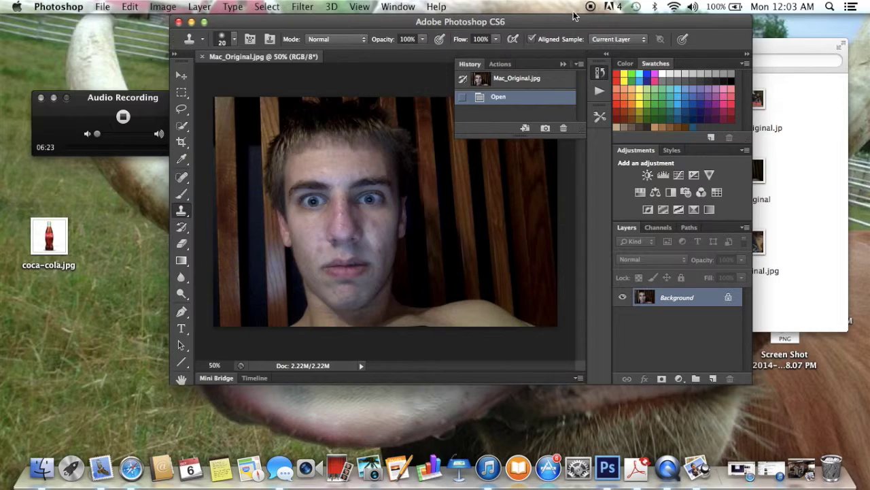
- Reposition the Photoshop window and open Mac_2 from the Project Yu-Gi-Oh folder in Preview
{"action": "left_click_drag", "start_coordinate": [573, 24], "coordinate": [561, 4]}
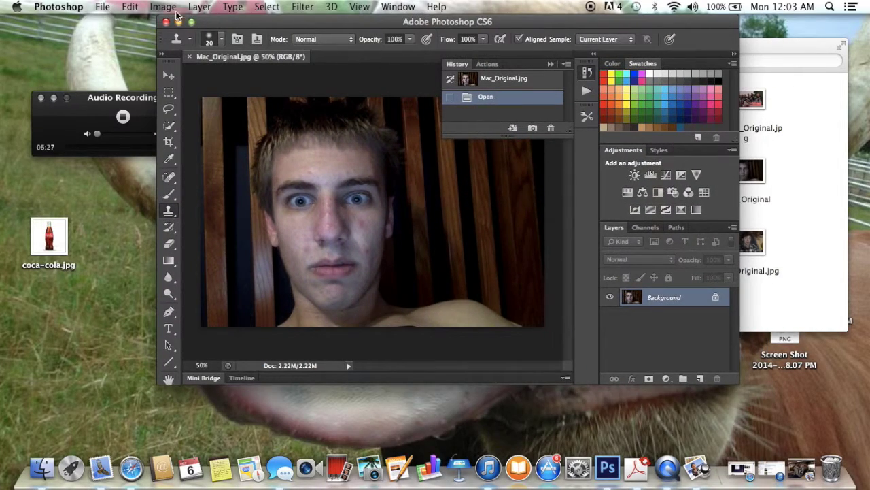
{"action": "left_click_drag", "start_coordinate": [589, 27], "coordinate": [601, 5]}
{"action": "left_click", "coordinate": [794, 41]}
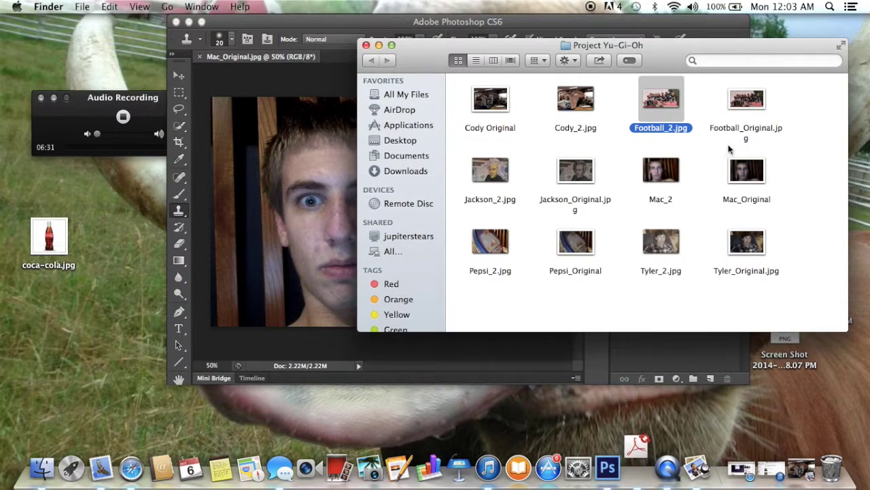
{"action": "double_click", "coordinate": [666, 178]}
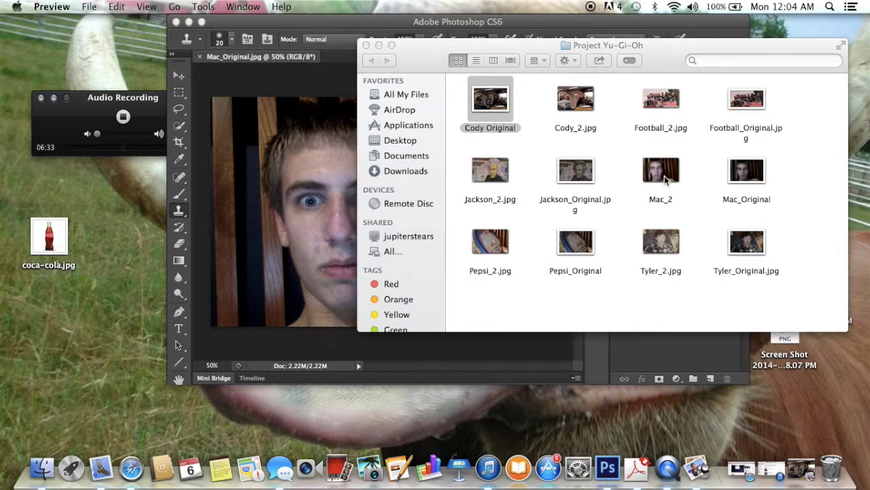
- Open Mac_2 from the Project Yu-Gi-Oh folder in Preview and arrange it side by side with the Photoshop document
{"action": "double_click", "coordinate": [664, 180]}
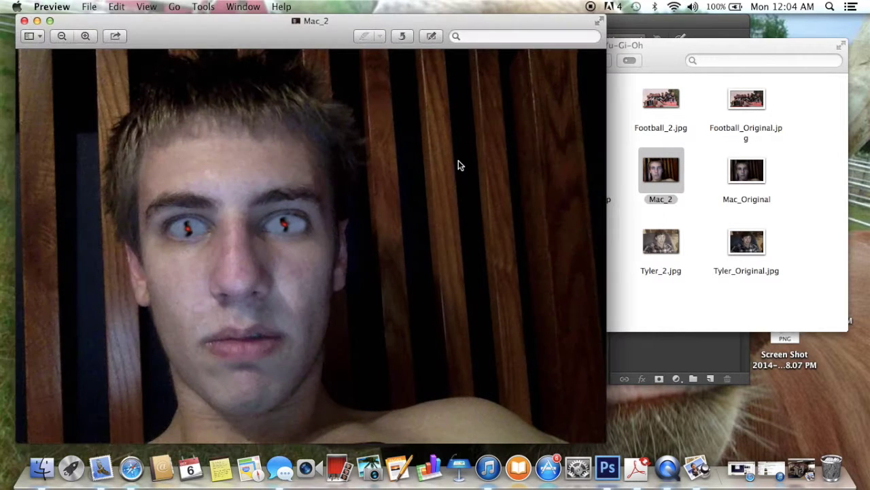
{"action": "right_click", "coordinate": [220, 22]}
{"action": "key", "text": "Escape"}
{"action": "left_click_drag", "start_coordinate": [280, 29], "coordinate": [735, 29]}
{"action": "left_click", "coordinate": [354, 24]}
{"action": "left_click_drag", "start_coordinate": [485, 30], "coordinate": [412, 5]}
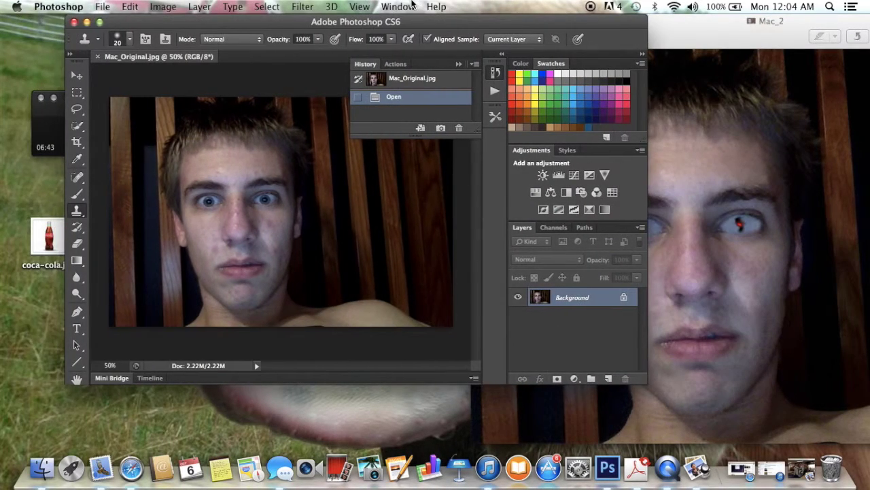
- Cover the iris and pupil of the eye on the image's left side with surrounding eye tones using the Clone Stamp
{"action": "scroll", "coordinate": [204, 285], "scroll_direction": "up", "scroll_amount": 10}
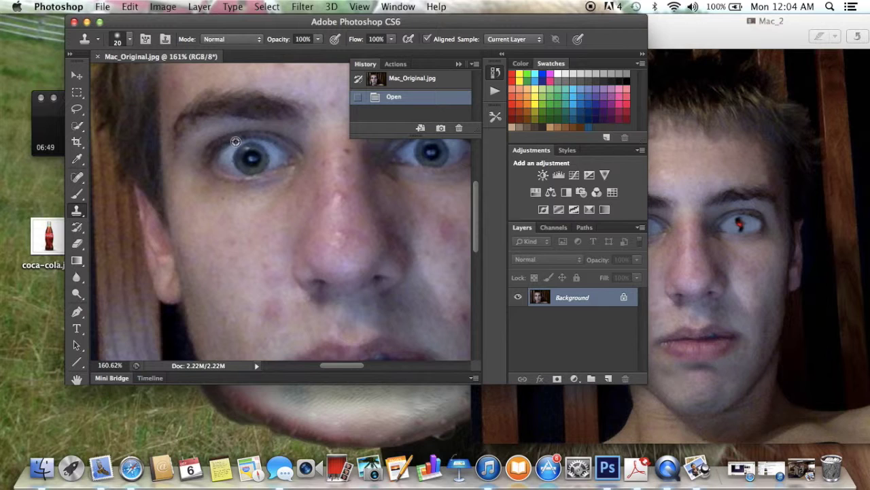
{"action": "mouse_move", "coordinate": [226, 157]}
{"action": "left_mouse_down"}
{"action": "mouse_move", "coordinate": [262, 154]}
{"action": "mouse_move", "coordinate": [238, 154]}
{"action": "left_mouse_up"}
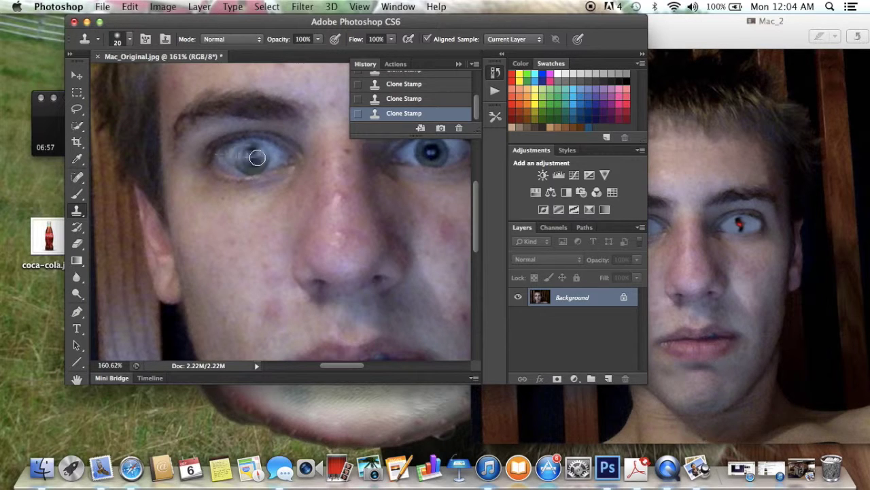
{"action": "key", "text": "z"}
{"action": "left_click", "coordinate": [222, 160]}
{"action": "key", "text": "s"}
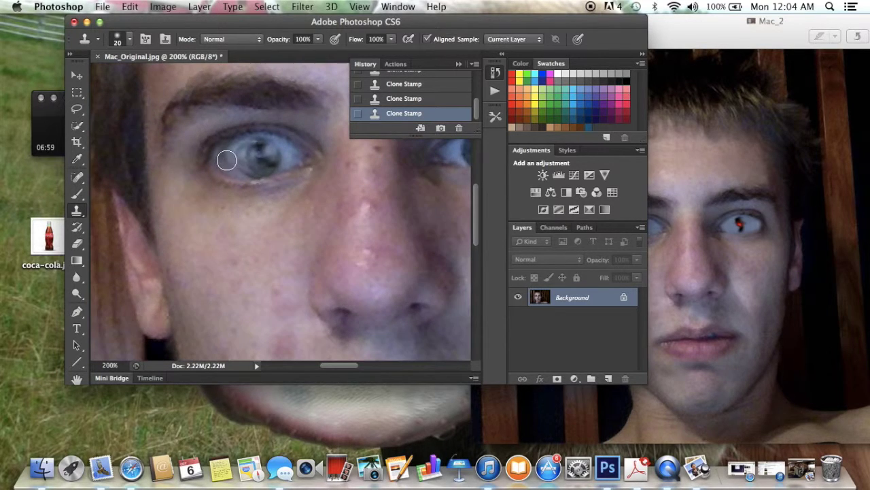
{"action": "mouse_move", "coordinate": [224, 159]}
{"action": "left_mouse_down"}
{"action": "mouse_move", "coordinate": [261, 153]}
{"action": "mouse_move", "coordinate": [249, 152]}
{"action": "mouse_move", "coordinate": [287, 160]}
{"action": "mouse_move", "coordinate": [232, 165]}
{"action": "mouse_move", "coordinate": [288, 152]}
{"action": "mouse_move", "coordinate": [266, 151]}
{"action": "mouse_move", "coordinate": [252, 167]}
{"action": "mouse_move", "coordinate": [278, 162]}
{"action": "mouse_move", "coordinate": [238, 169]}
{"action": "mouse_move", "coordinate": [279, 162]}
{"action": "mouse_move", "coordinate": [342, 182]}
{"action": "mouse_move", "coordinate": [373, 158]}
{"action": "mouse_move", "coordinate": [332, 167]}
{"action": "left_mouse_up"}
{"action": "scroll", "coordinate": [332, 167], "scroll_direction": "down", "scroll_amount": 5}
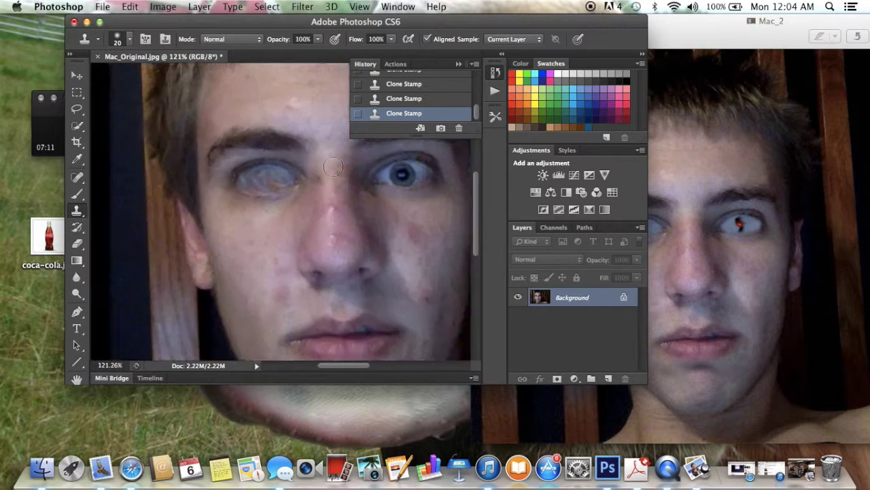
{"action": "scroll", "coordinate": [332, 167], "scroll_direction": "down", "scroll_amount": 1}
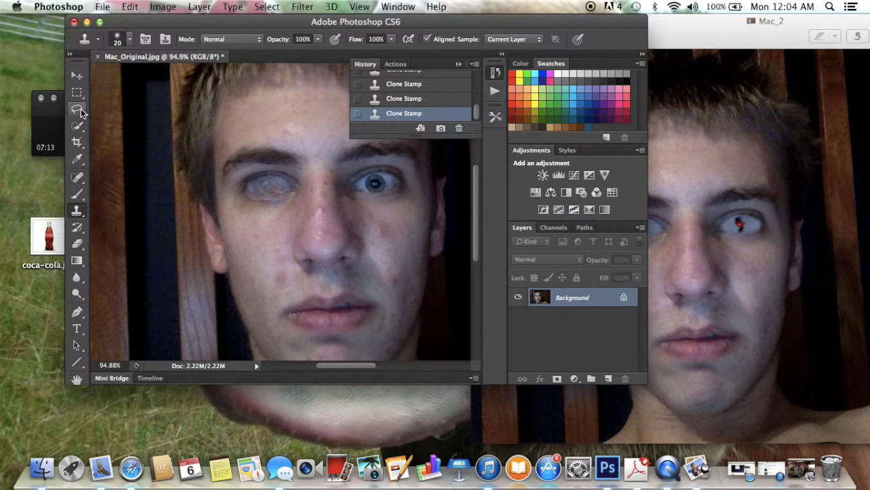
- Remove the blemishes on both cheeks and the nose with the Spot Healing Brush in Content-Aware mode
{"action": "left_click", "coordinate": [78, 125]}
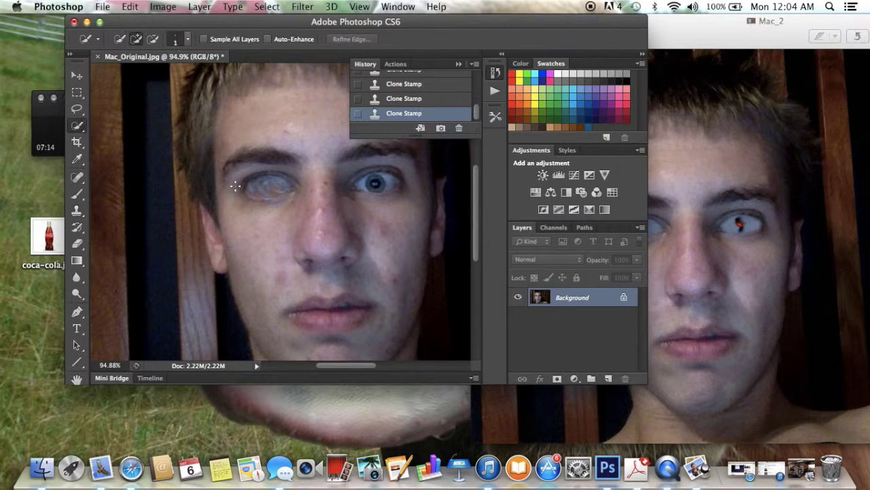
{"action": "left_click", "coordinate": [78, 177]}
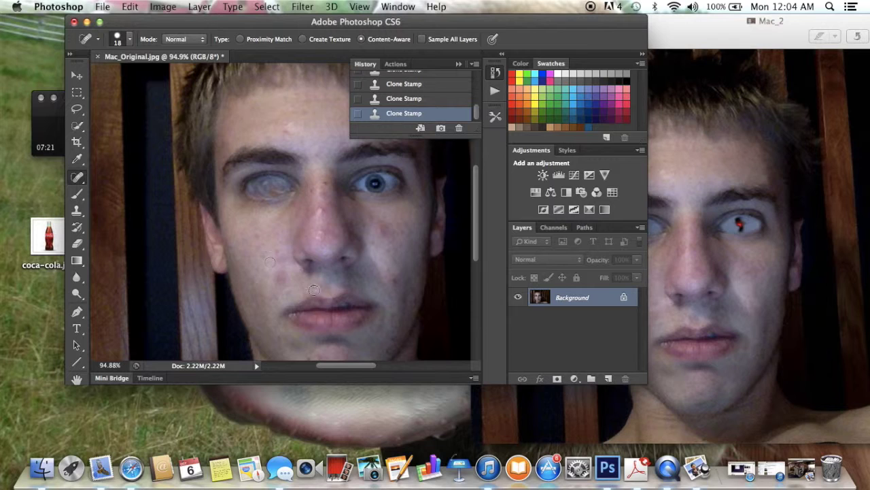
{"action": "left_click_drag", "start_coordinate": [285, 275], "coordinate": [275, 275]}
{"action": "left_click_drag", "start_coordinate": [398, 277], "coordinate": [389, 279]}
{"action": "mouse_move", "coordinate": [394, 234]}
{"action": "left_mouse_down"}
{"action": "mouse_move", "coordinate": [384, 233]}
{"action": "mouse_move", "coordinate": [386, 222]}
{"action": "left_mouse_up"}
{"action": "left_click_drag", "start_coordinate": [318, 214], "coordinate": [320, 211]}
{"action": "left_click", "coordinate": [327, 232]}
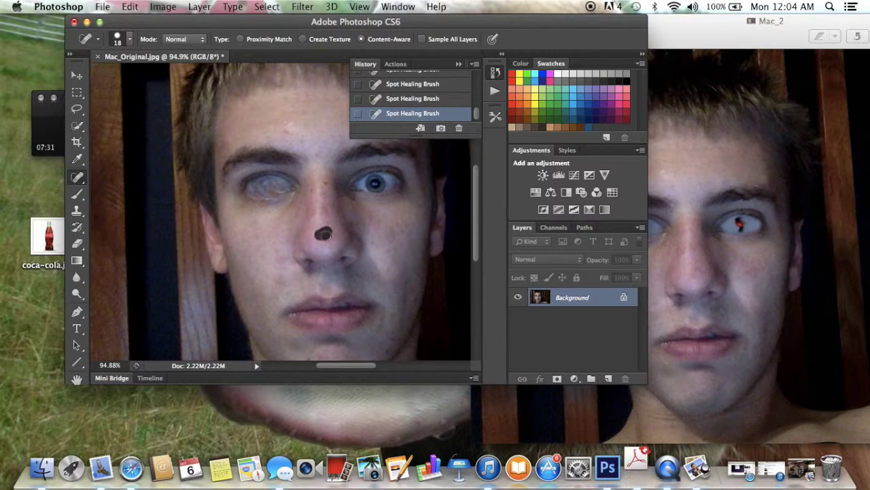
- Heal the remaining spots on the forehead, between the brows and beside the mouth, and blank out both eyes with the Spot Healing Brush
{"action": "left_click_drag", "start_coordinate": [291, 134], "coordinate": [283, 130]}
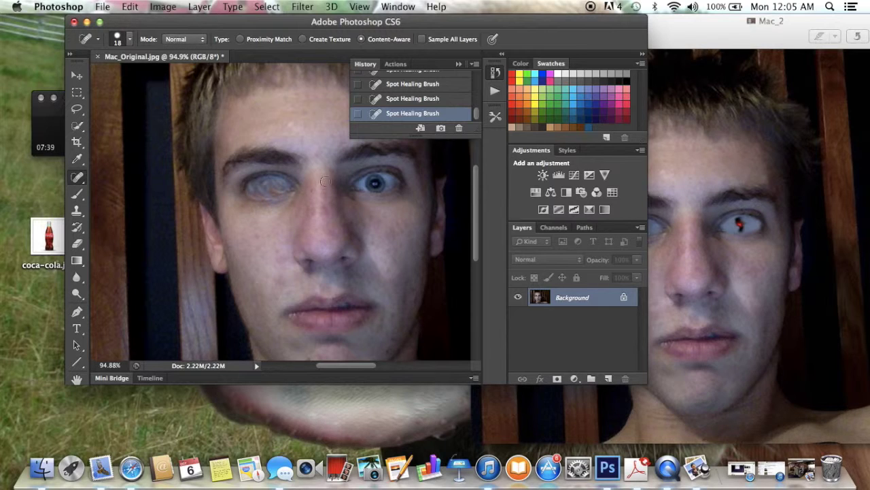
{"action": "left_click", "coordinate": [321, 151]}
{"action": "left_click_drag", "start_coordinate": [282, 302], "coordinate": [284, 272]}
{"action": "mouse_move", "coordinate": [272, 189]}
{"action": "left_mouse_down"}
{"action": "mouse_move", "coordinate": [286, 184]}
{"action": "mouse_move", "coordinate": [255, 185]}
{"action": "left_mouse_up"}
{"action": "mouse_move", "coordinate": [371, 179]}
{"action": "left_mouse_down"}
{"action": "mouse_move", "coordinate": [364, 181]}
{"action": "mouse_move", "coordinate": [385, 185]}
{"action": "mouse_move", "coordinate": [374, 181]}
{"action": "mouse_move", "coordinate": [383, 175]}
{"action": "left_mouse_up"}
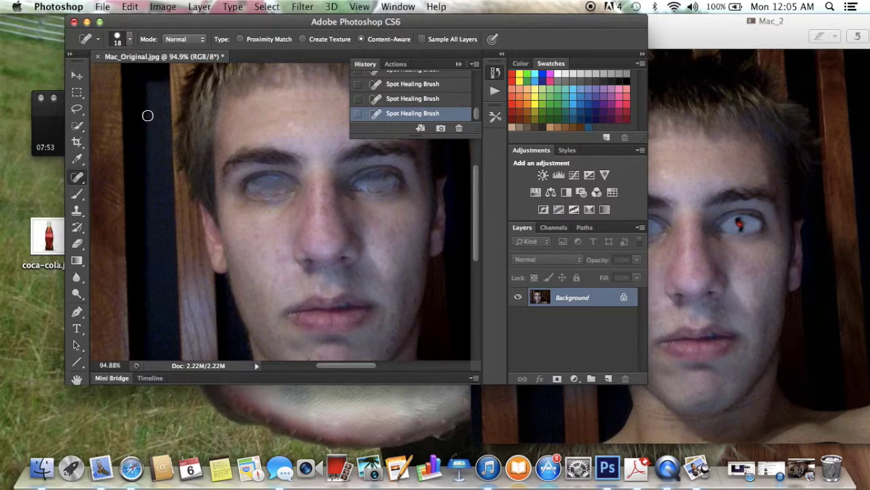
- Paint a narrow black pupil with a red centre on the left-hand blank eye using the Brush tool, and collapse the History panel
{"action": "left_click", "coordinate": [79, 193]}
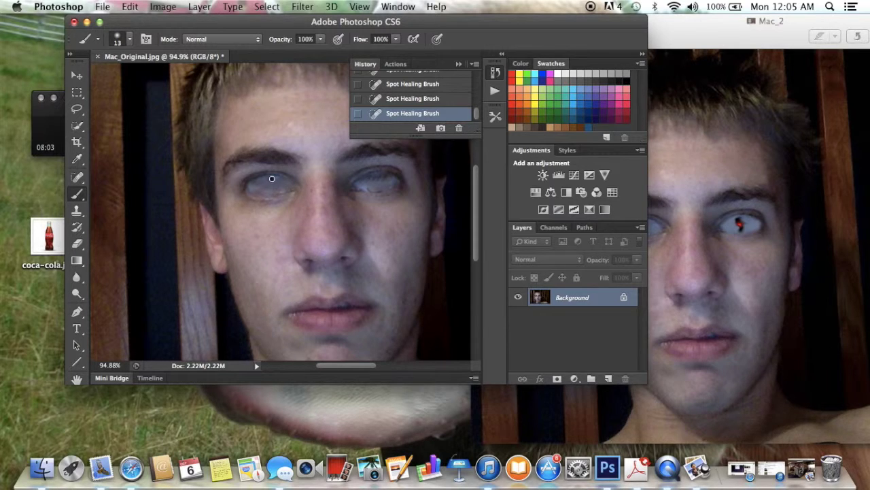
{"action": "left_click_drag", "start_coordinate": [272, 193], "coordinate": [267, 195]}
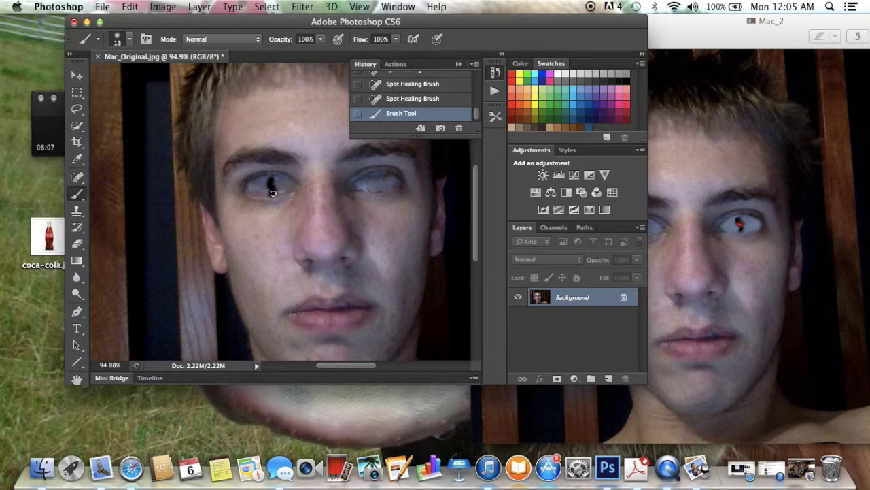
{"action": "left_click", "coordinate": [271, 186]}
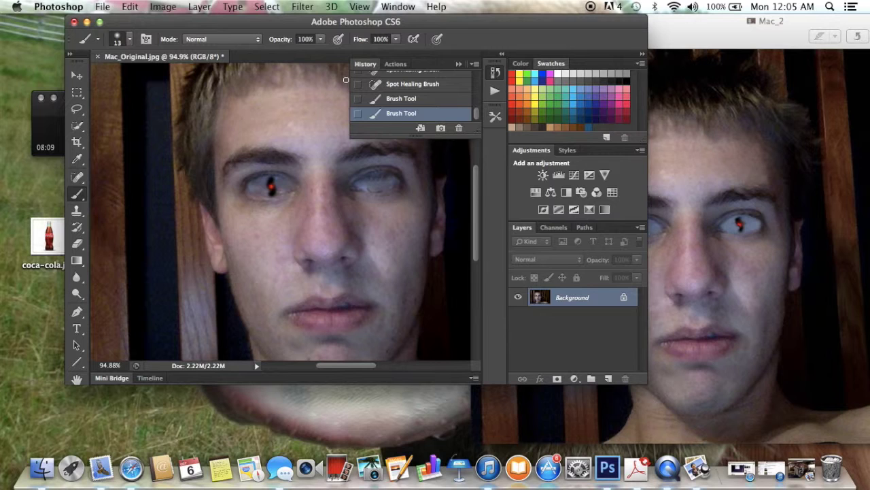
{"action": "left_click", "coordinate": [459, 64]}
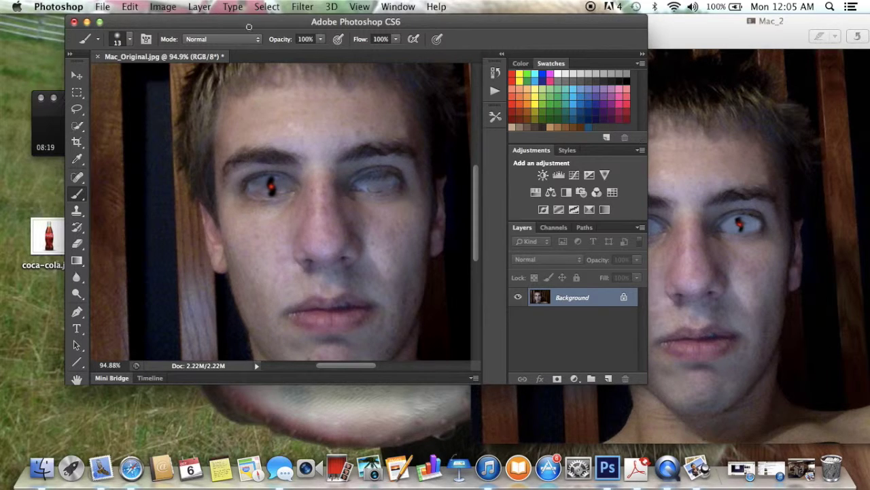
- Warp the painted pupil slightly toward the outer corner of the eye with the Liquify filter
{"action": "left_click", "coordinate": [299, 8]}
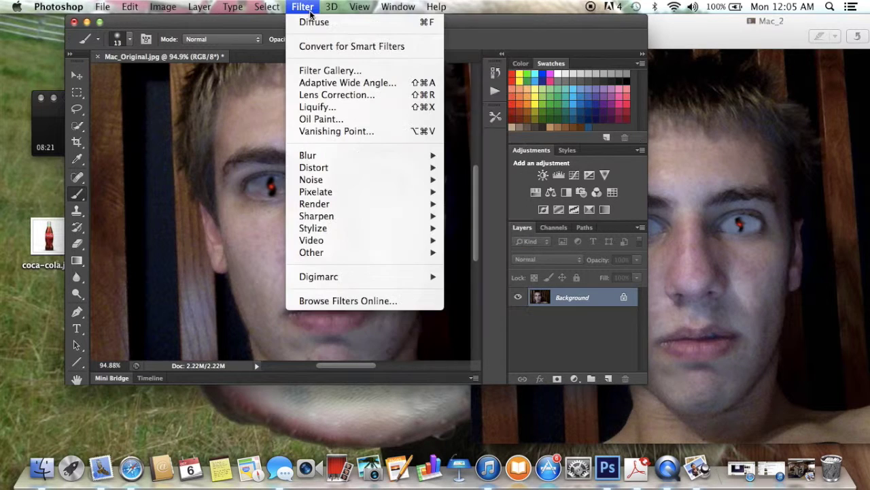
{"action": "mouse_move", "coordinate": [353, 229]}
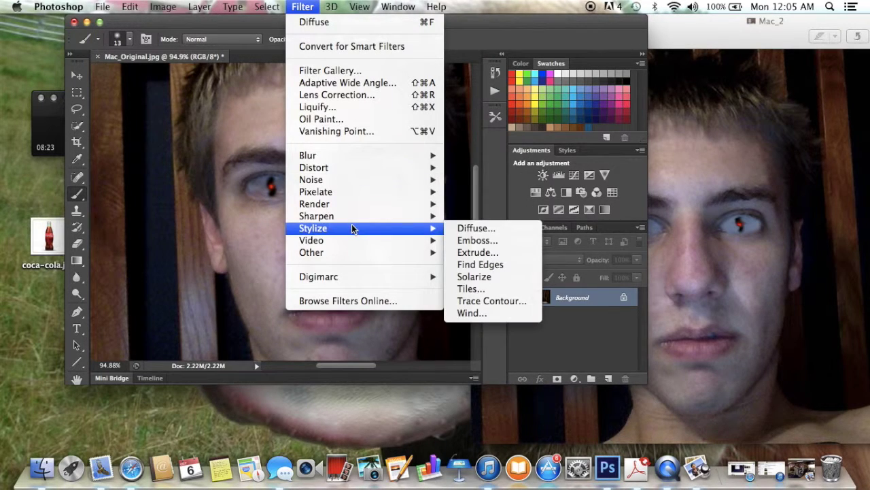
{"action": "mouse_move", "coordinate": [329, 6]}
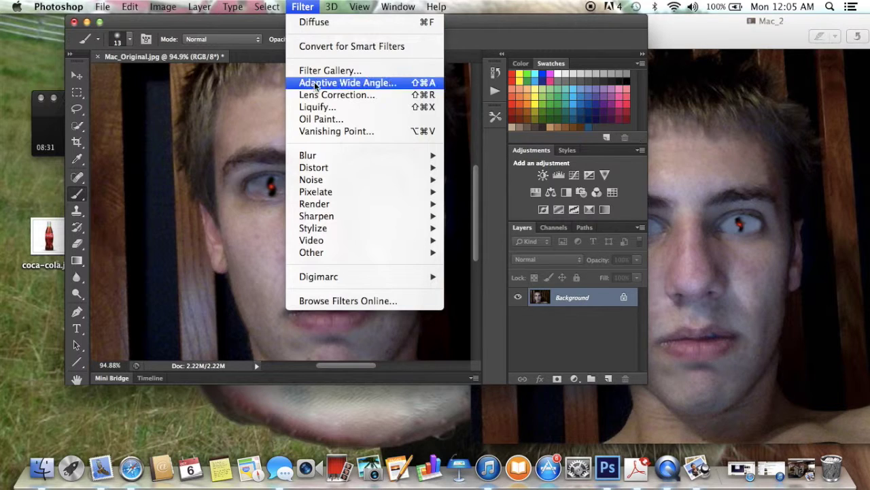
{"action": "left_click", "coordinate": [317, 106]}
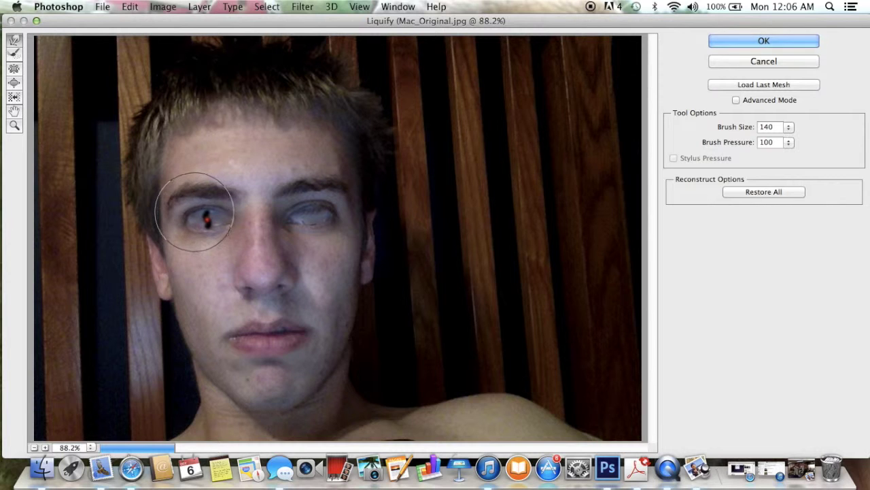
{"action": "left_click", "coordinate": [775, 44]}
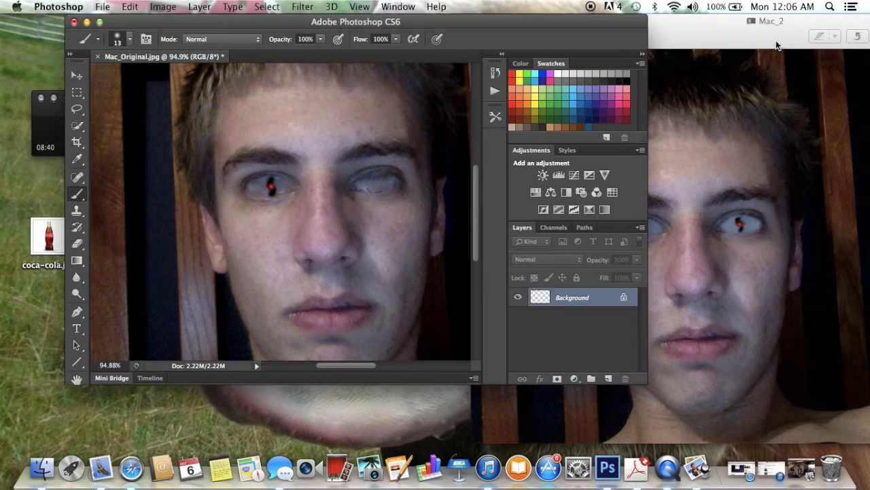
- Compare the finished eyes in Mac_2 in Preview with the demonstration edit in the Photoshop document
{"action": "left_click", "coordinate": [732, 74]}
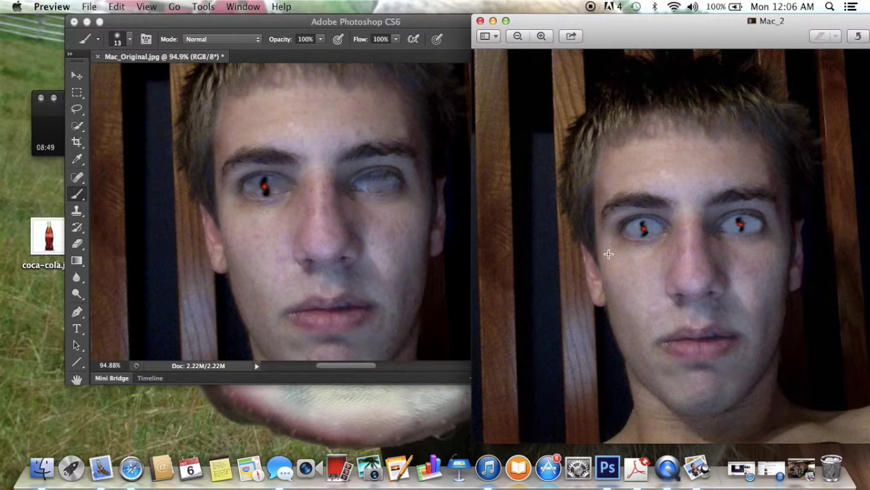
{"action": "left_click", "coordinate": [352, 23]}
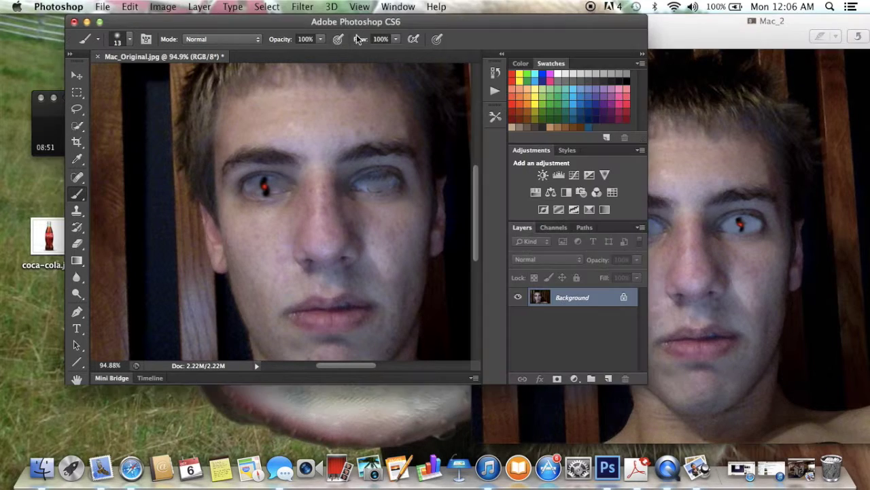
{"action": "mouse_move", "coordinate": [515, 22]}
{"action": "left_mouse_down"}
{"action": "mouse_move", "coordinate": [516, 84]}
{"action": "mouse_move", "coordinate": [574, 146]}
{"action": "mouse_move", "coordinate": [504, 22]}
{"action": "mouse_move", "coordinate": [531, 22]}
{"action": "left_mouse_up"}
{"action": "left_click_drag", "start_coordinate": [767, 24], "coordinate": [620, 23]}
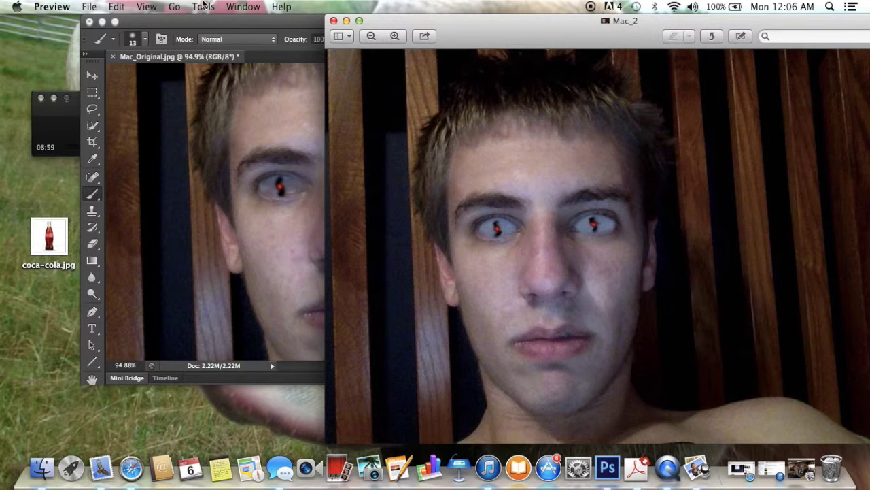
- Close Mac_2 in Preview and close Mac_Original.jpg in Photoshop without saving the changes
{"action": "left_click", "coordinate": [333, 21]}
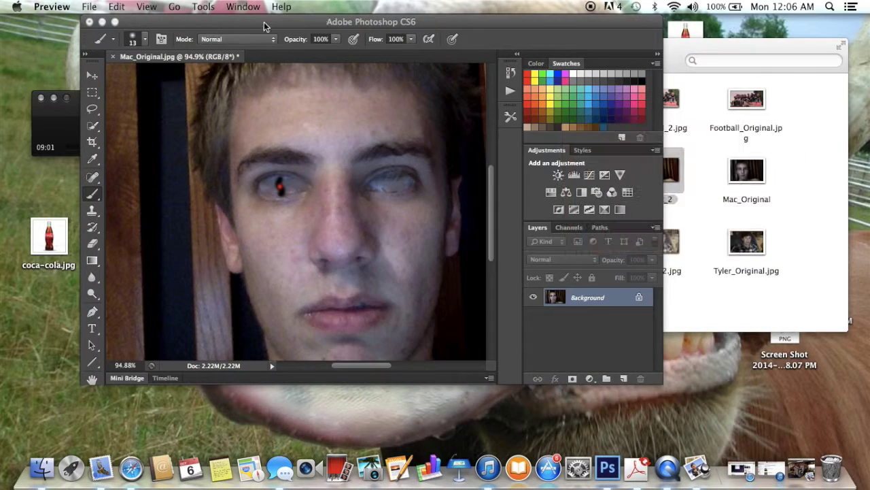
{"action": "left_click_drag", "start_coordinate": [299, 24], "coordinate": [408, 77]}
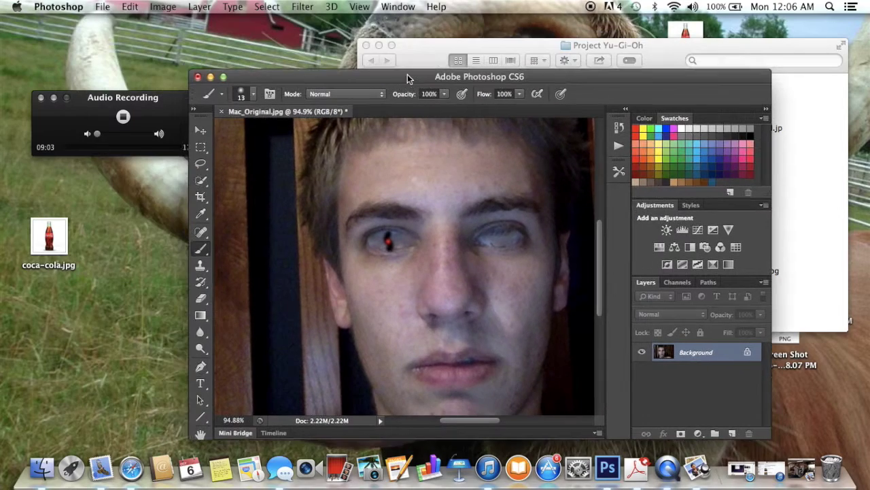
{"action": "left_click_drag", "start_coordinate": [310, 79], "coordinate": [330, 22]}
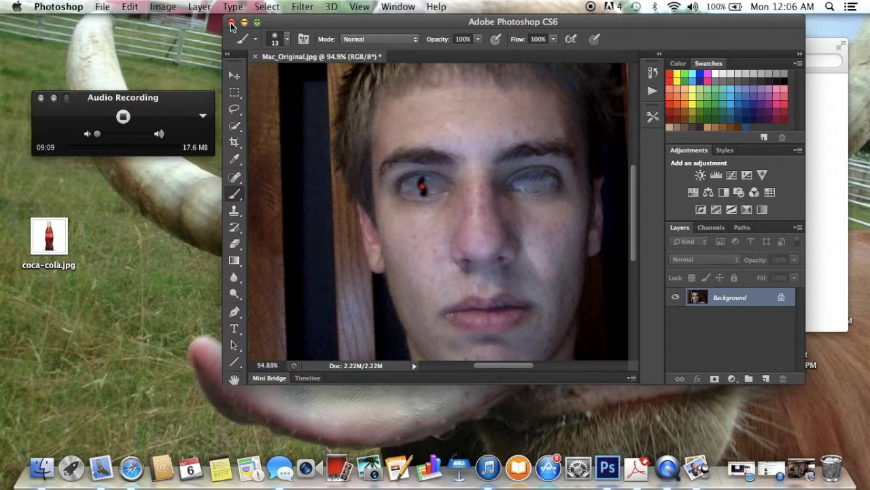
{"action": "left_click", "coordinate": [258, 57]}
{"action": "left_click", "coordinate": [408, 178]}
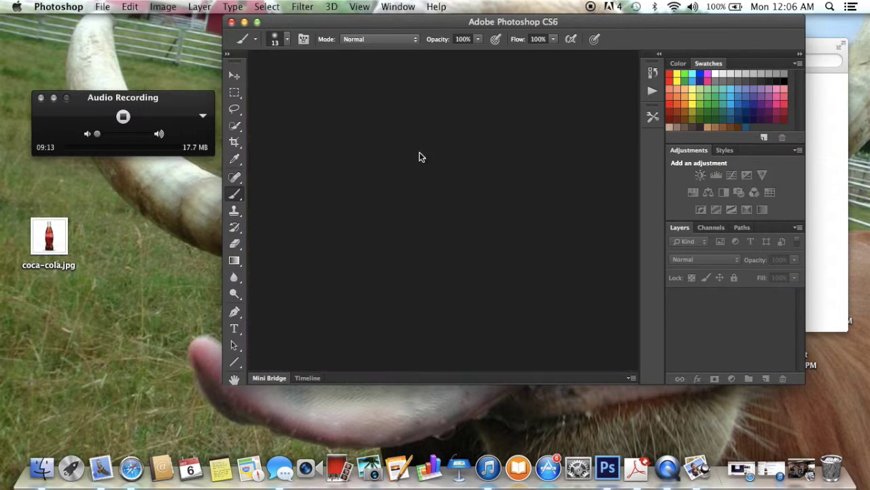
- Open Pepsi_Original from the Project Yu-Gi-Oh folder in Photoshop and reposition the application window
{"action": "left_click_drag", "start_coordinate": [499, 28], "coordinate": [270, 85]}
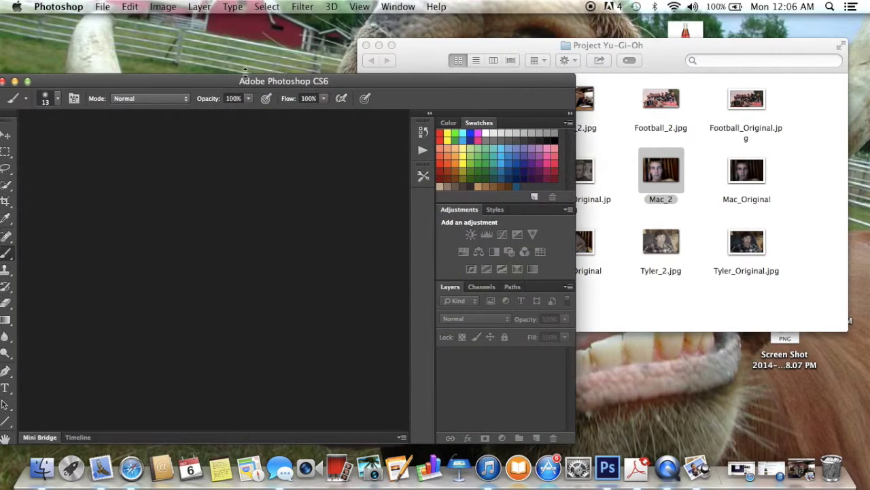
{"action": "left_click", "coordinate": [110, 6]}
{"action": "left_click", "coordinate": [198, 34]}
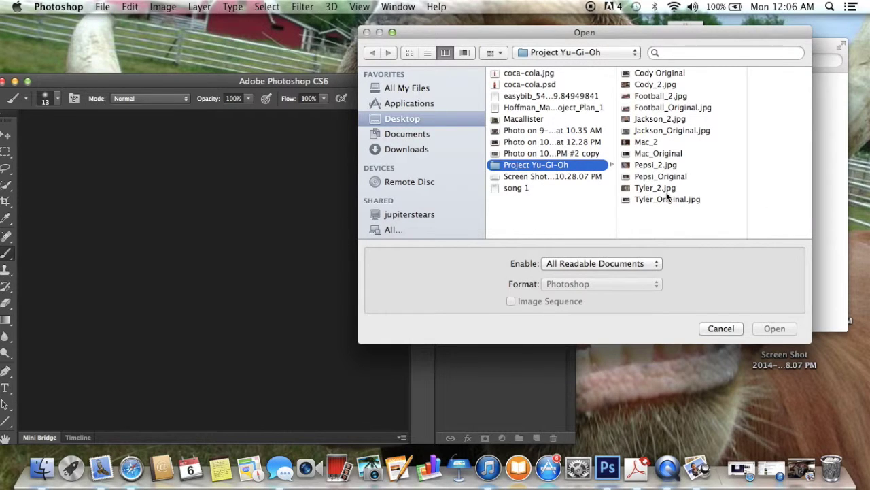
{"action": "left_click", "coordinate": [660, 177]}
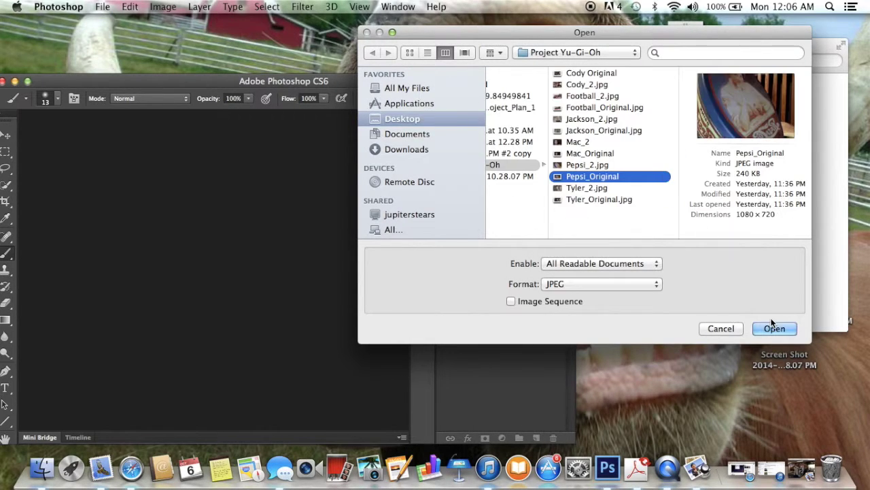
{"action": "left_click", "coordinate": [774, 329]}
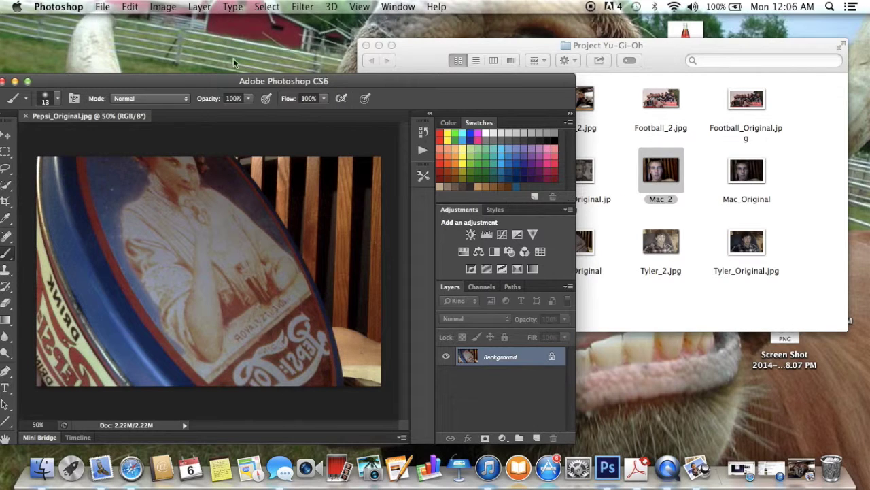
{"action": "left_click_drag", "start_coordinate": [268, 86], "coordinate": [383, 3]}
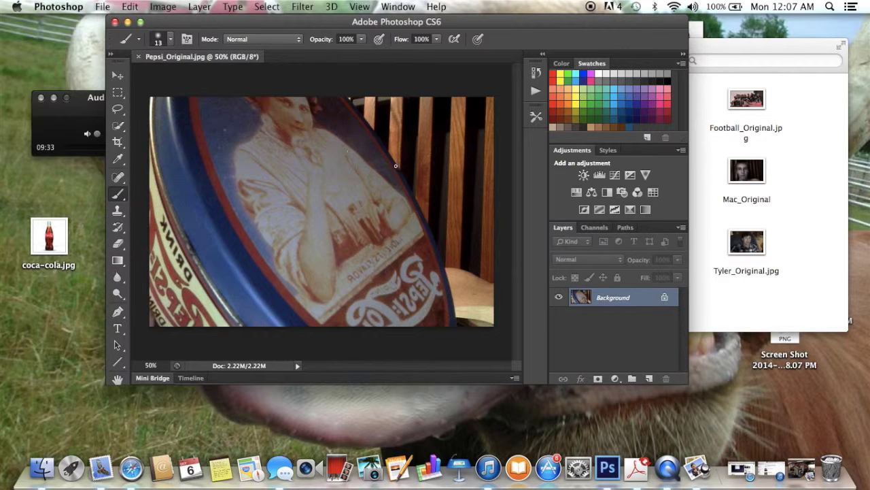
- Reposition the application window and open coca-cola.psd from the Desktop alongside Pepsi_Original.jpg
{"action": "left_click_drag", "start_coordinate": [548, 16], "coordinate": [475, 78]}
{"action": "left_click_drag", "start_coordinate": [497, 116], "coordinate": [567, 5]}
{"action": "left_click", "coordinate": [103, 6]}
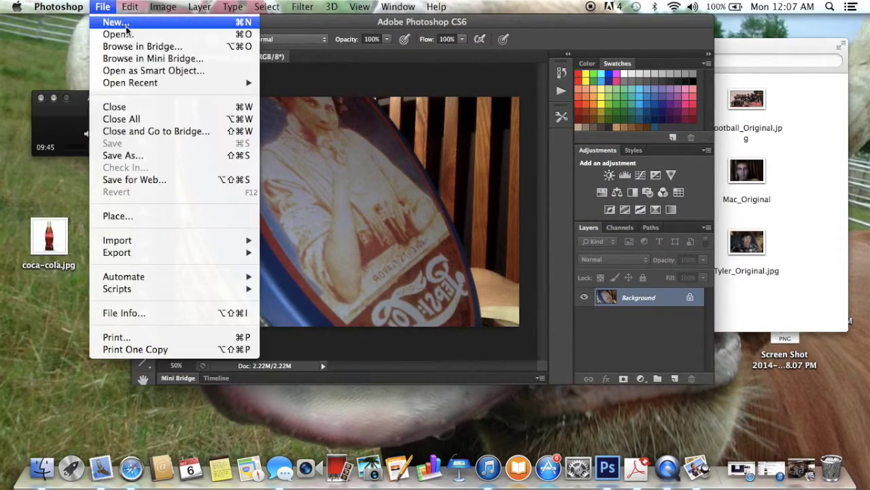
{"action": "left_click", "coordinate": [129, 32]}
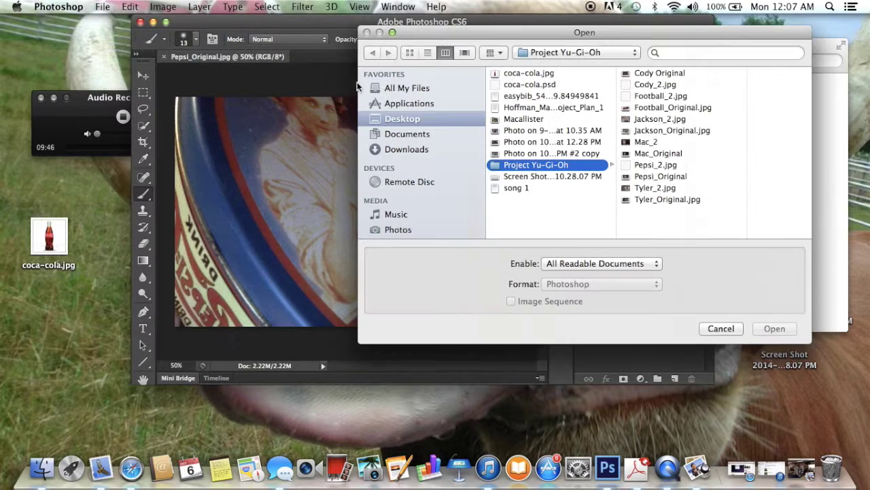
{"action": "left_click", "coordinate": [534, 85]}
{"action": "left_click", "coordinate": [772, 328]}
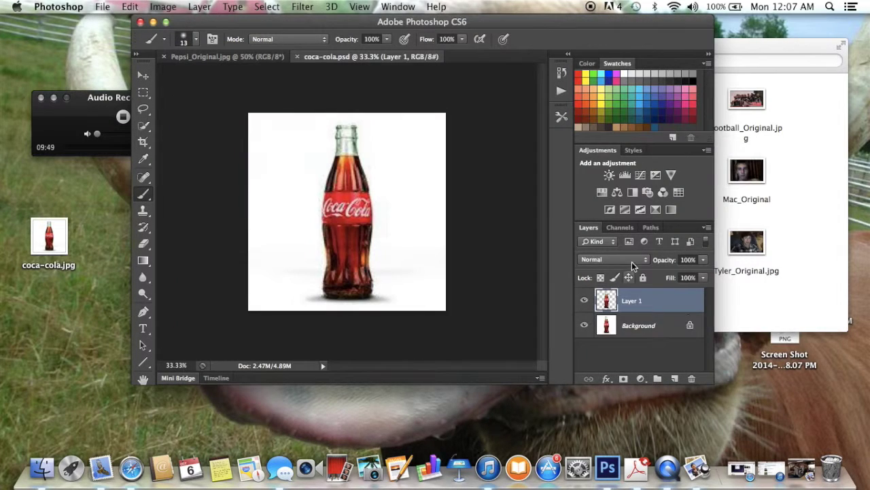
- Select the entire Coca-Cola bottle with the Quick Selection tool
{"action": "left_click", "coordinate": [148, 128]}
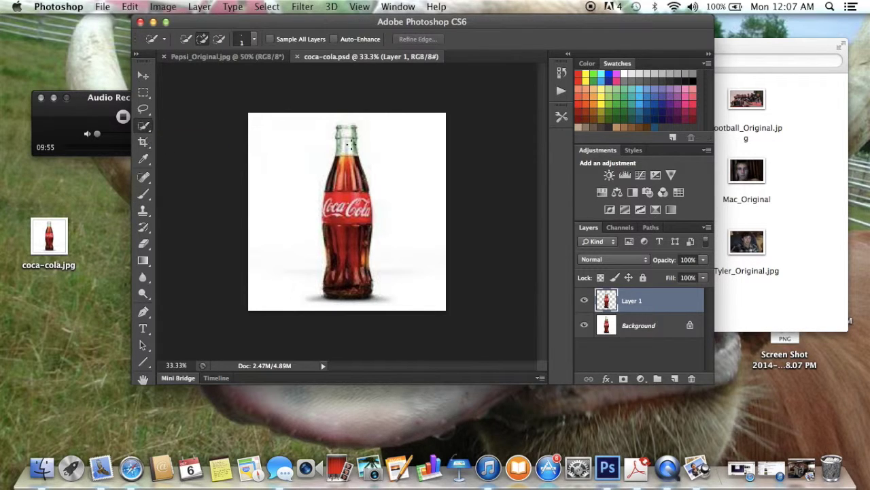
{"action": "mouse_move", "coordinate": [349, 217]}
{"action": "left_mouse_down"}
{"action": "mouse_move", "coordinate": [349, 208]}
{"action": "mouse_move", "coordinate": [354, 224]}
{"action": "mouse_move", "coordinate": [343, 219]}
{"action": "left_mouse_up"}
{"action": "mouse_move", "coordinate": [342, 249]}
{"action": "left_mouse_down"}
{"action": "mouse_move", "coordinate": [342, 129]}
{"action": "mouse_move", "coordinate": [339, 129]}
{"action": "left_mouse_up"}
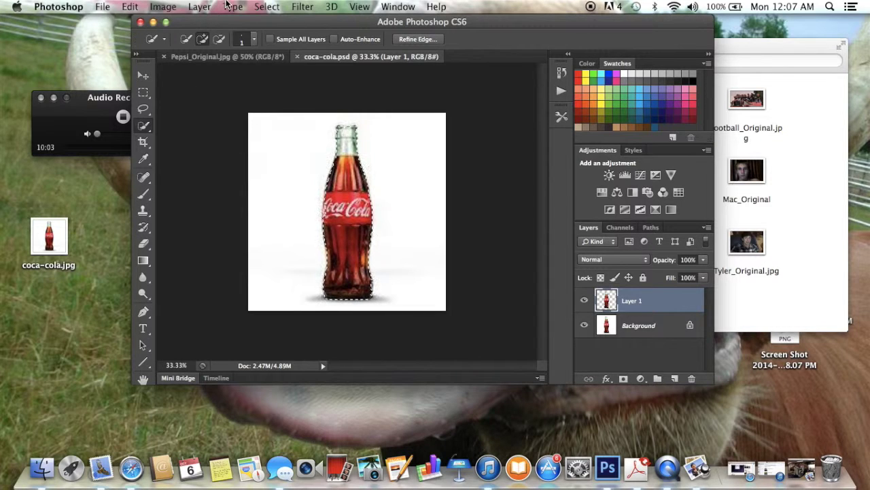
- Copy the selected bottle to a new layer, float coca-cola.psd in its own window and transfer the new layer into Pepsi_Original.jpg
{"action": "right_click", "coordinate": [350, 200]}
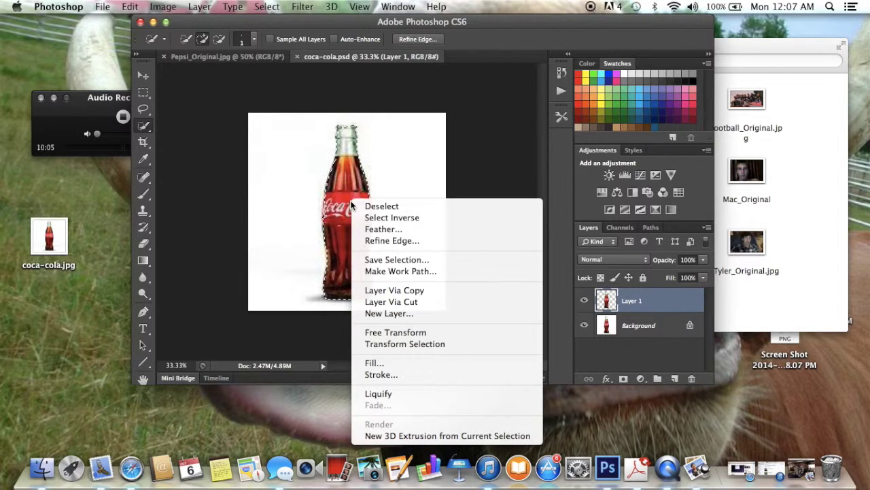
{"action": "left_click", "coordinate": [403, 294]}
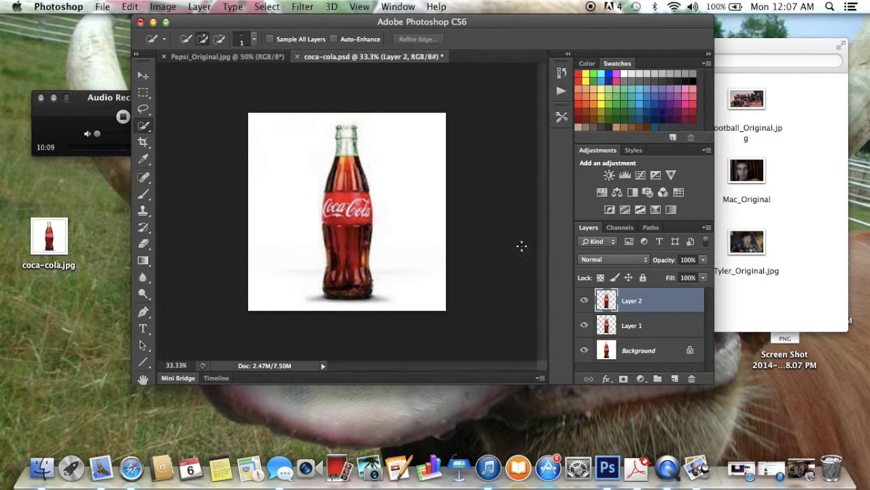
{"action": "left_click_drag", "start_coordinate": [370, 60], "coordinate": [464, 435]}
{"action": "left_click_drag", "start_coordinate": [644, 304], "coordinate": [438, 225]}
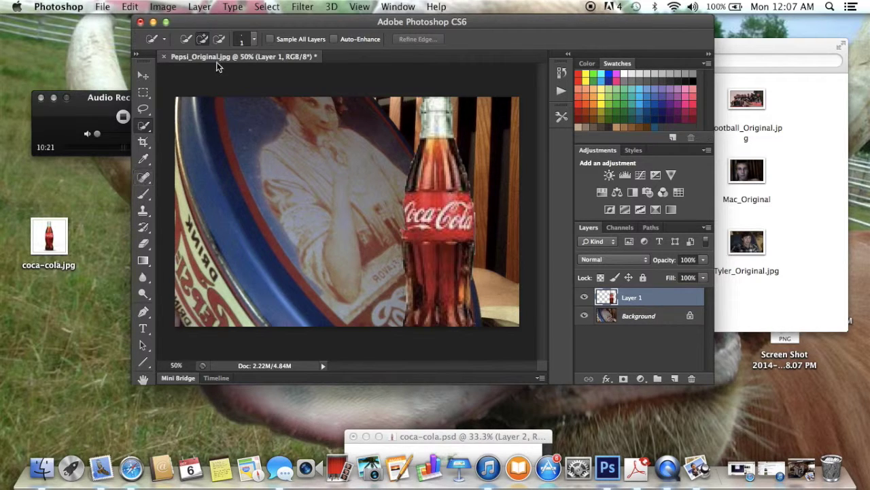
- Scale the bottle layer down to about 35% and move it in front of the seated figure's arm on the tray
{"action": "left_click", "coordinate": [198, 6]}
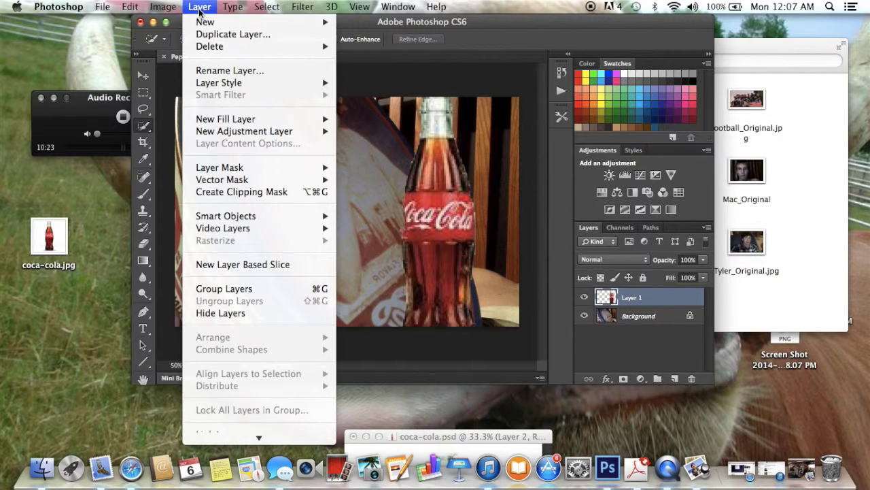
{"action": "mouse_move", "coordinate": [169, 5]}
{"action": "mouse_move", "coordinate": [186, 52]}
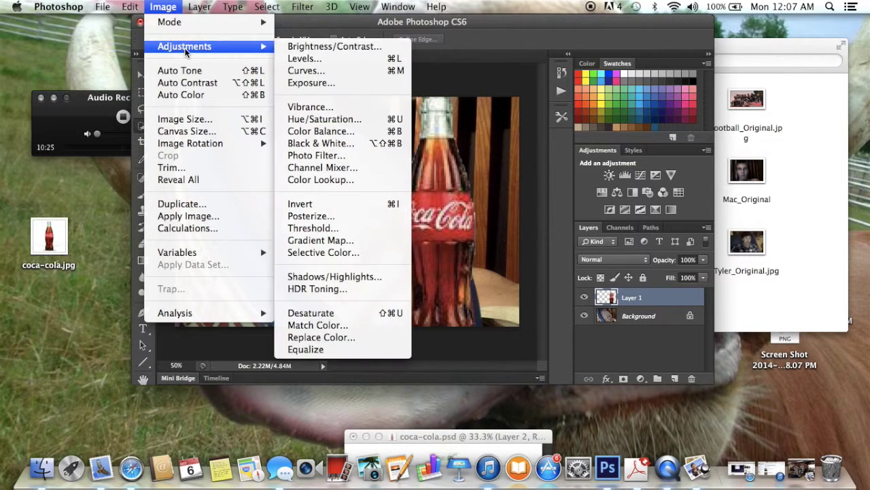
{"action": "mouse_move", "coordinate": [130, 6]}
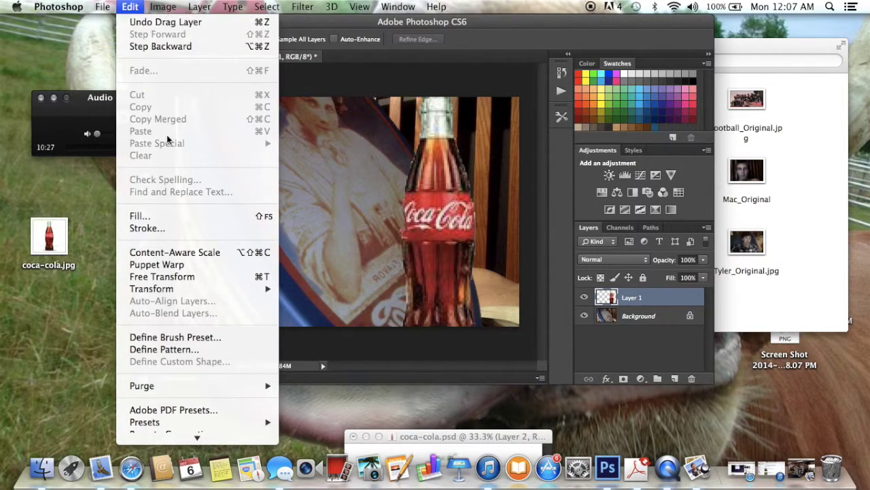
{"action": "mouse_move", "coordinate": [189, 291]}
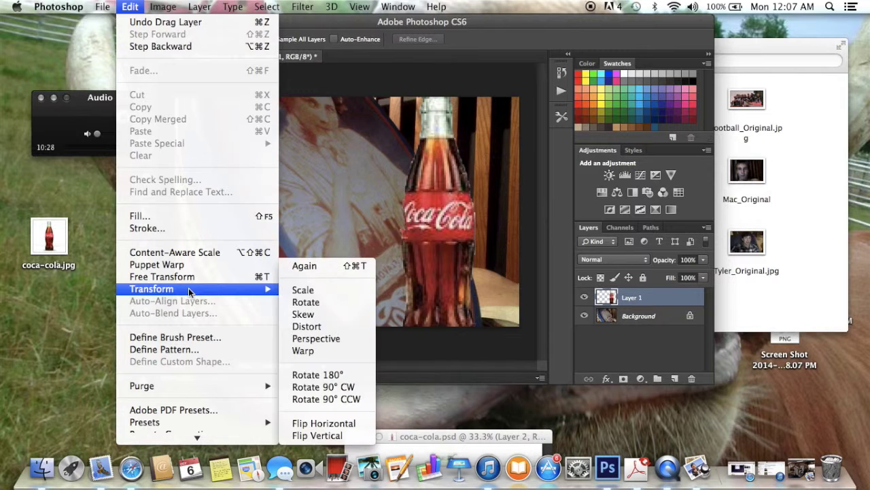
{"action": "left_click", "coordinate": [309, 289]}
{"action": "left_click_drag", "start_coordinate": [440, 90], "coordinate": [439, 261]}
{"action": "left_click_drag", "start_coordinate": [401, 311], "coordinate": [453, 285]}
{"action": "left_click", "coordinate": [143, 78]}
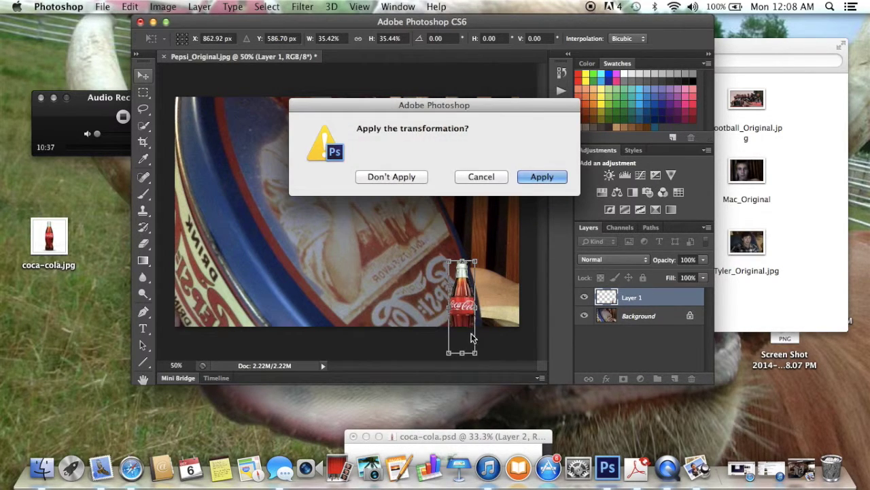
{"action": "left_click", "coordinate": [529, 178]}
{"action": "left_click_drag", "start_coordinate": [469, 298], "coordinate": [400, 206]}
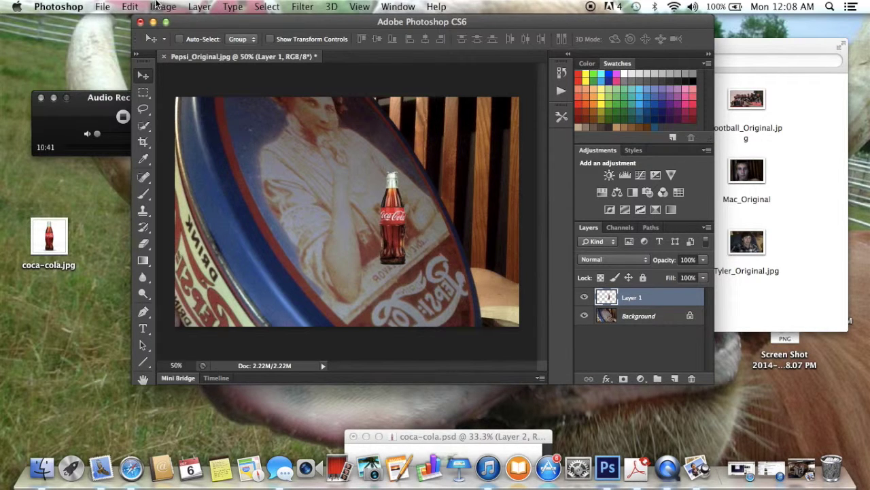
- Rotate the bottle layer to about -37.4° so it leans toward the figure's hand, and apply the transformation
{"action": "left_click", "coordinate": [130, 7]}
{"action": "mouse_move", "coordinate": [236, 289]}
{"action": "left_click", "coordinate": [330, 302]}
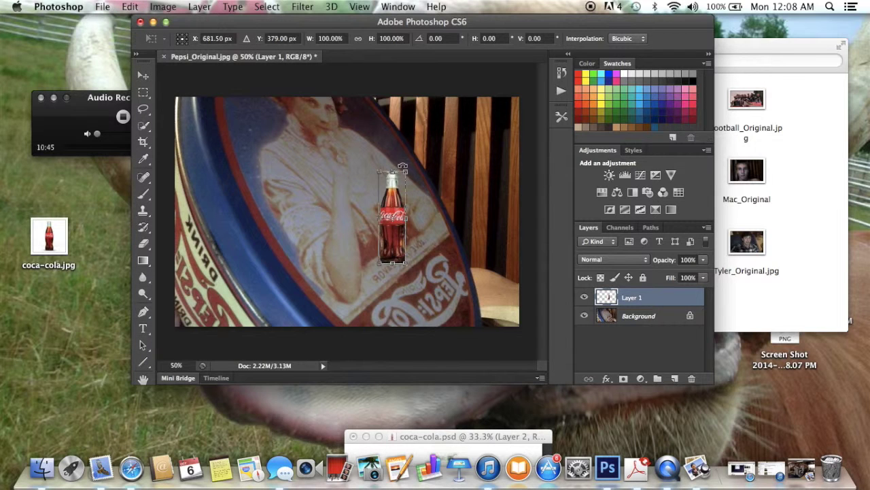
{"action": "left_click_drag", "start_coordinate": [403, 171], "coordinate": [368, 182]}
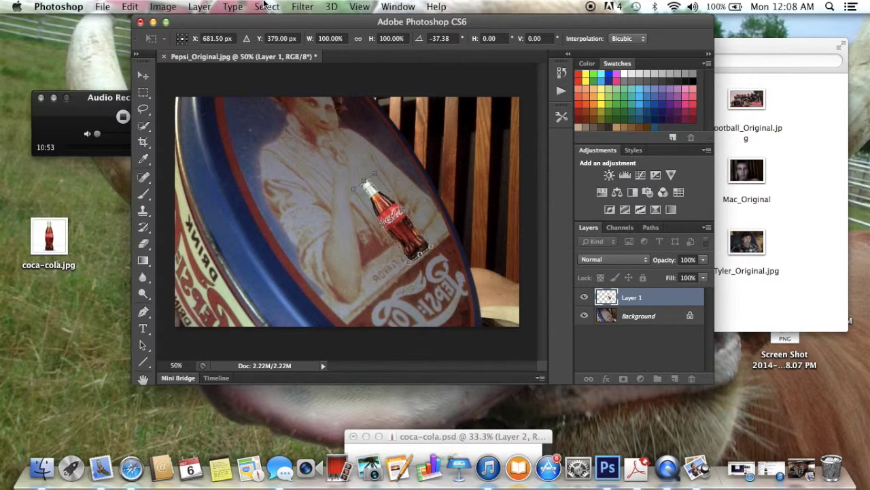
{"action": "left_click", "coordinate": [199, 7]}
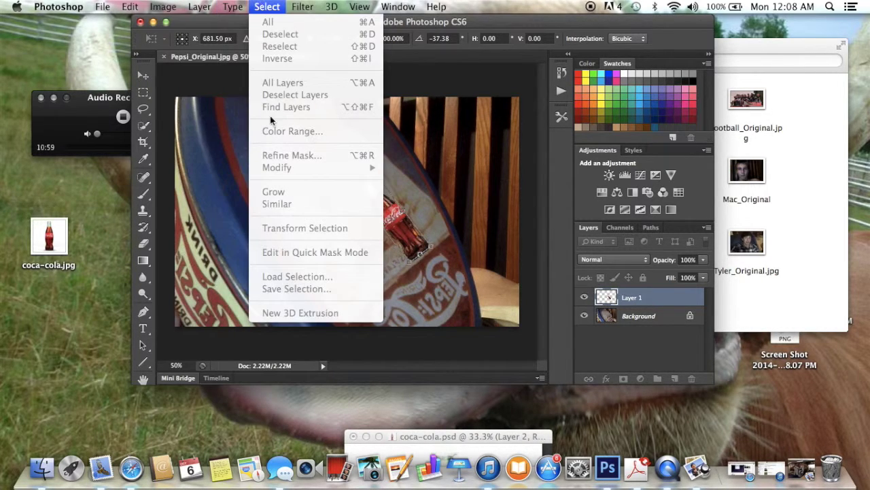
{"action": "left_click", "coordinate": [471, 234]}
{"action": "left_click", "coordinate": [143, 75]}
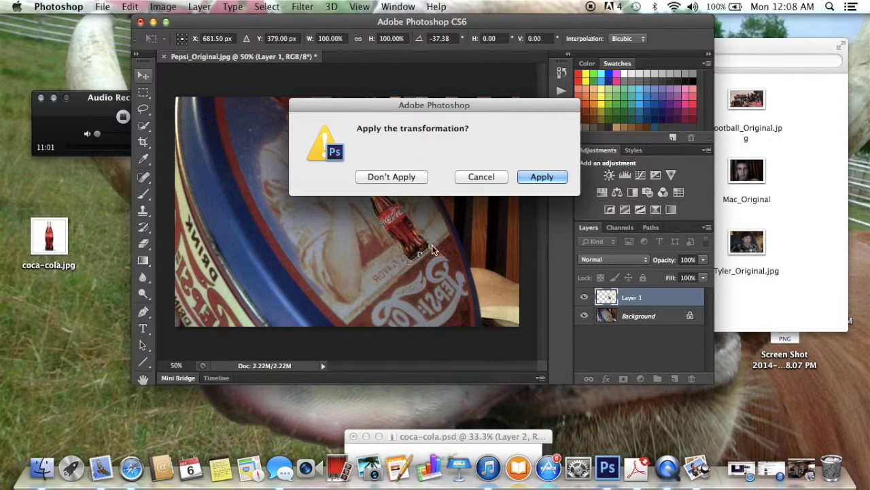
{"action": "left_click", "coordinate": [542, 178]}
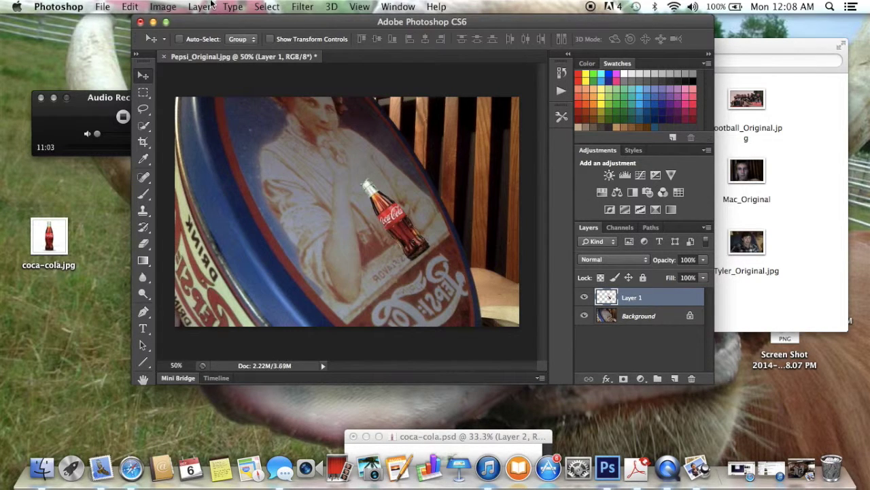
- Apply a Hue/Saturation adjustment to the bottle layer with Hue +26, Saturation -48 and Lightness +24
{"action": "left_click", "coordinate": [212, 7]}
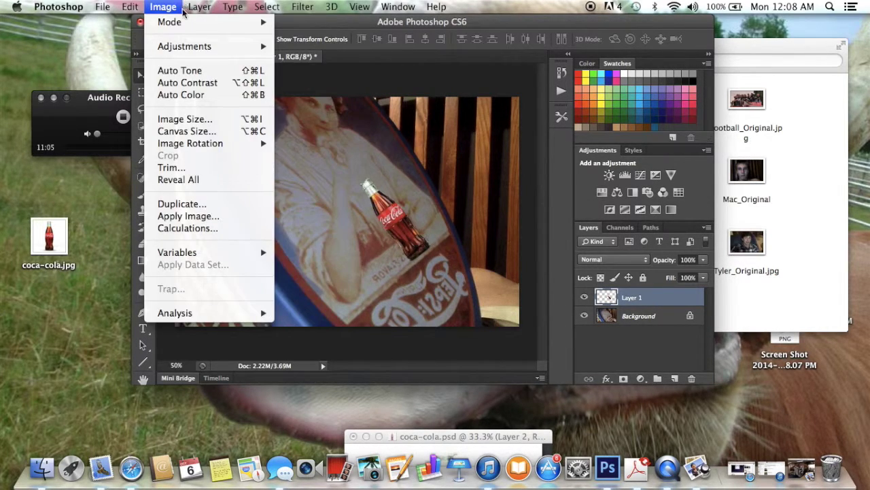
{"action": "mouse_move", "coordinate": [238, 46]}
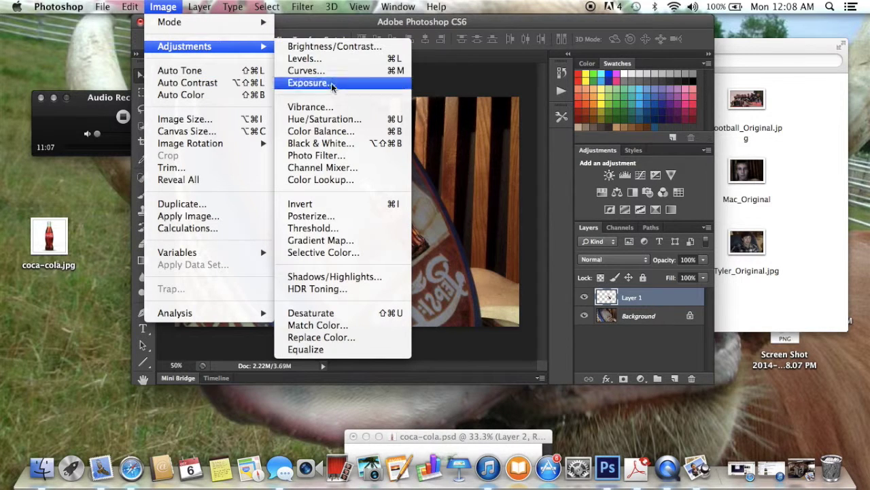
{"action": "left_click", "coordinate": [335, 121]}
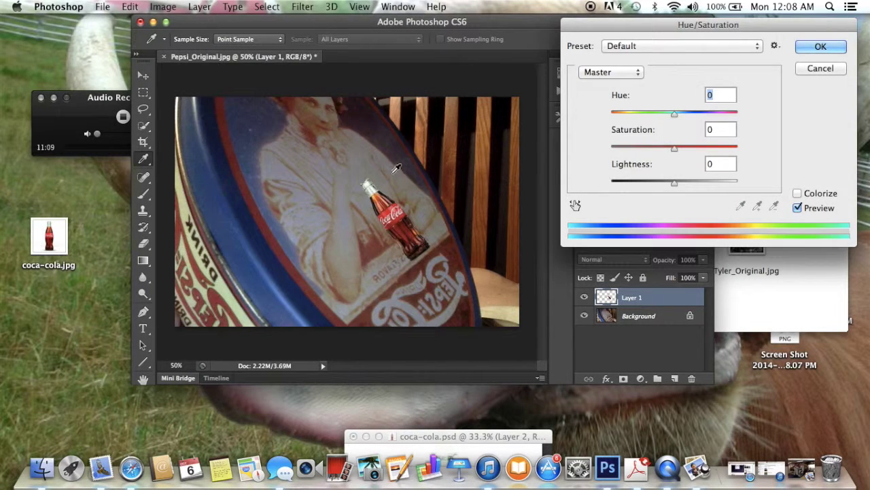
{"action": "left_click_drag", "start_coordinate": [675, 114], "coordinate": [691, 121]}
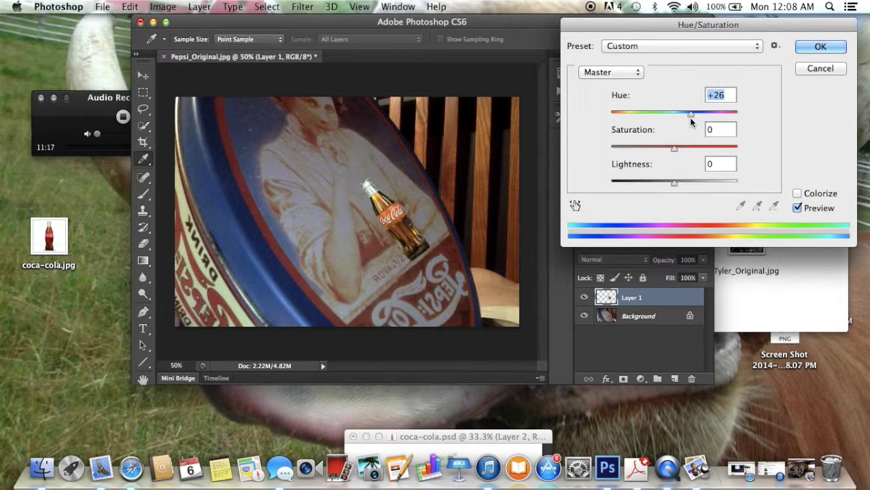
{"action": "left_click_drag", "start_coordinate": [675, 153], "coordinate": [646, 163]}
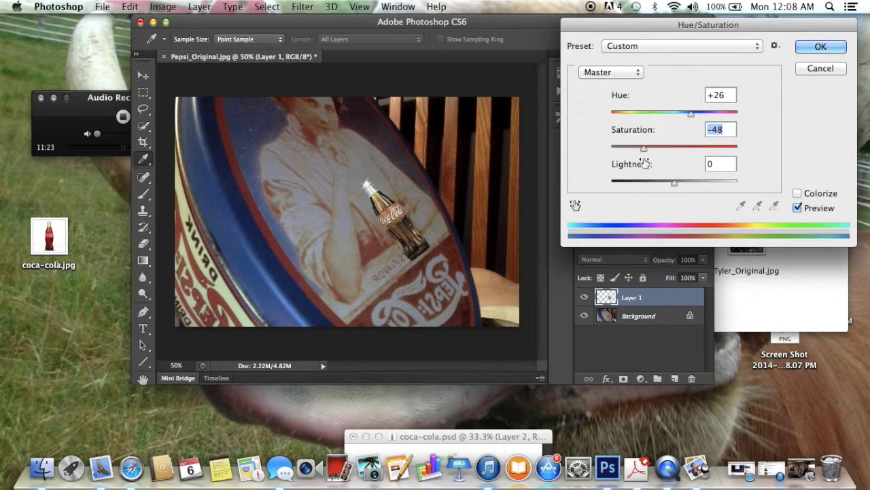
{"action": "left_click_drag", "start_coordinate": [671, 182], "coordinate": [683, 184]}
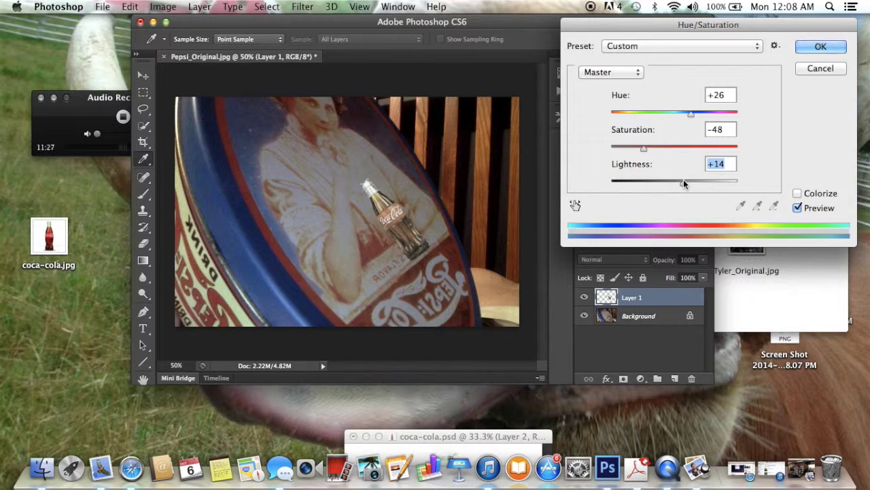
{"action": "left_click_drag", "start_coordinate": [683, 180], "coordinate": [689, 179]}
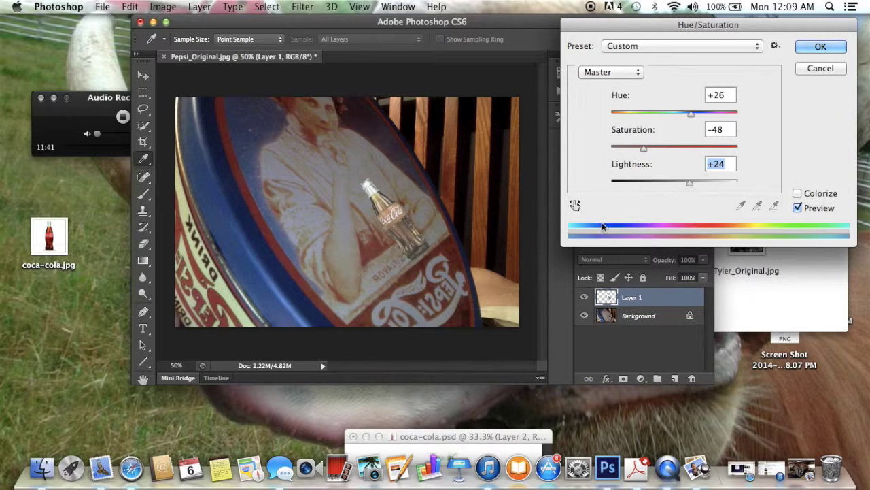
{"action": "left_click", "coordinate": [395, 196]}
{"action": "left_click", "coordinate": [821, 46]}
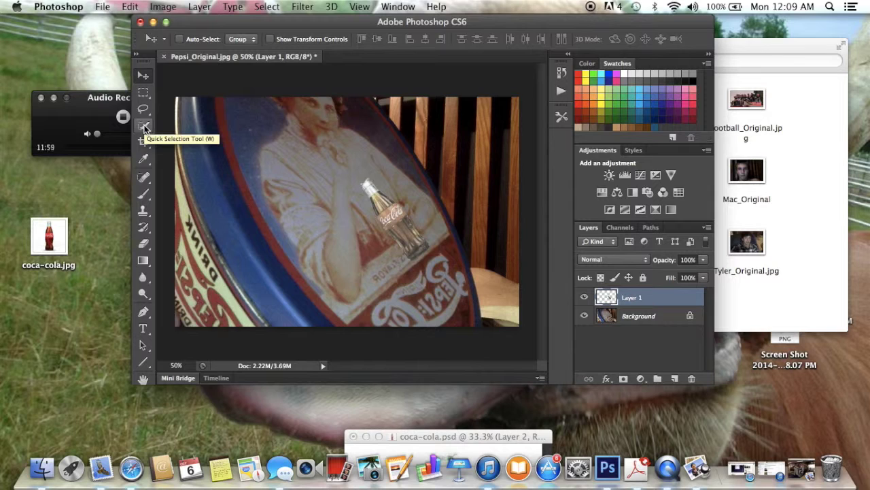
- Close Pepsi_Original.jpg without saving the changes and dismiss the file-opening dialog
{"action": "left_click_drag", "start_coordinate": [263, 21], "coordinate": [320, 17]}
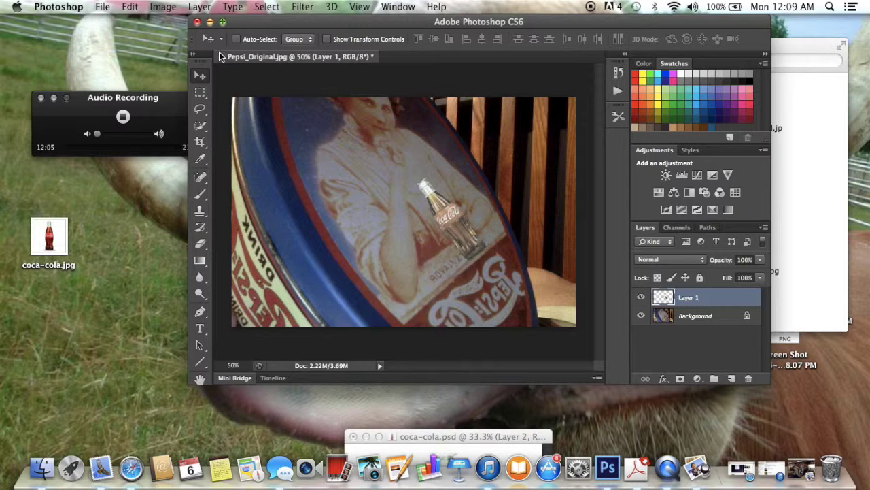
{"action": "key", "text": "super+w"}
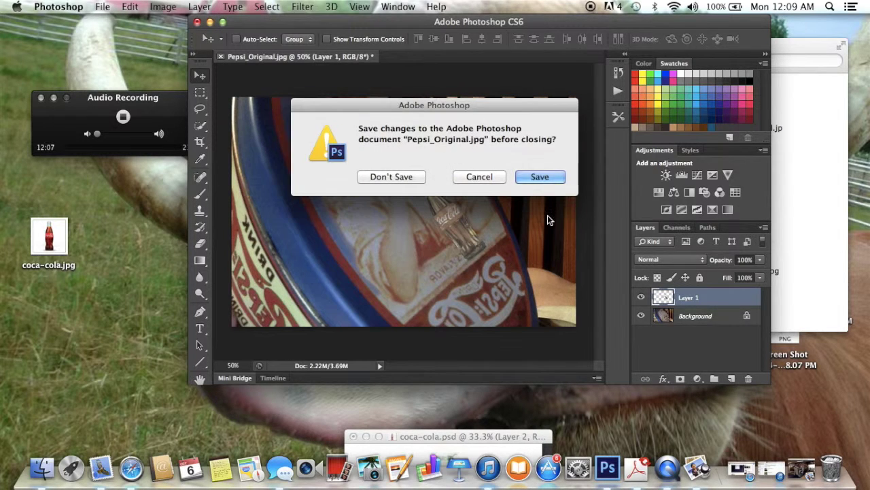
{"action": "left_click", "coordinate": [397, 178]}
{"action": "key", "text": "super+o"}
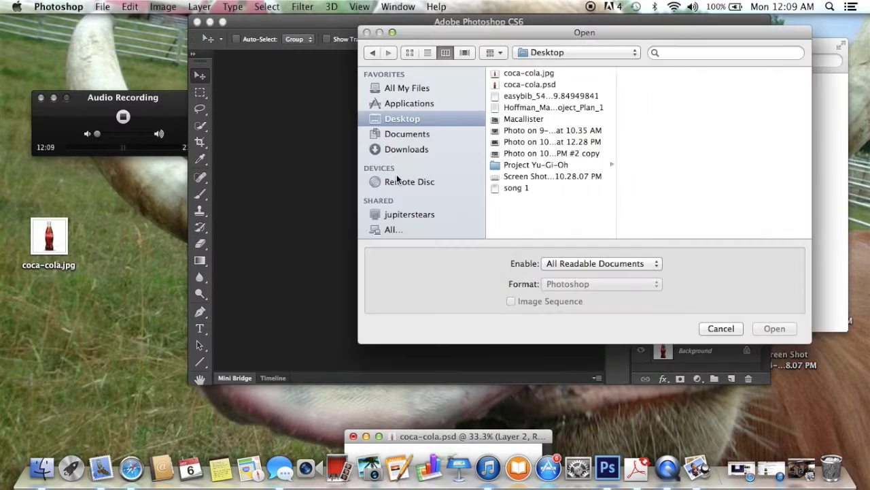
{"action": "left_click", "coordinate": [717, 329]}
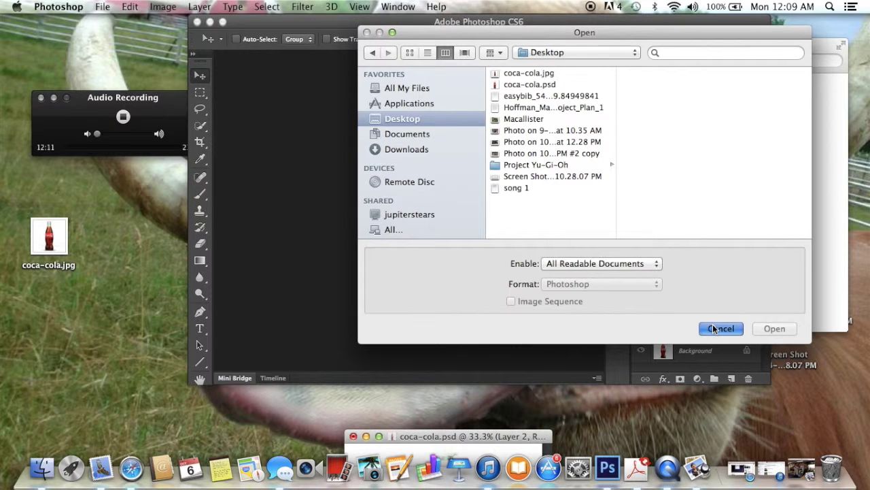
- Uncover the Project Yu-Gi-Oh folder and open Jackson_2.jpg in Preview to view the finished edit
{"action": "left_click_drag", "start_coordinate": [441, 26], "coordinate": [61, 31]}
{"action": "left_click", "coordinate": [605, 185]}
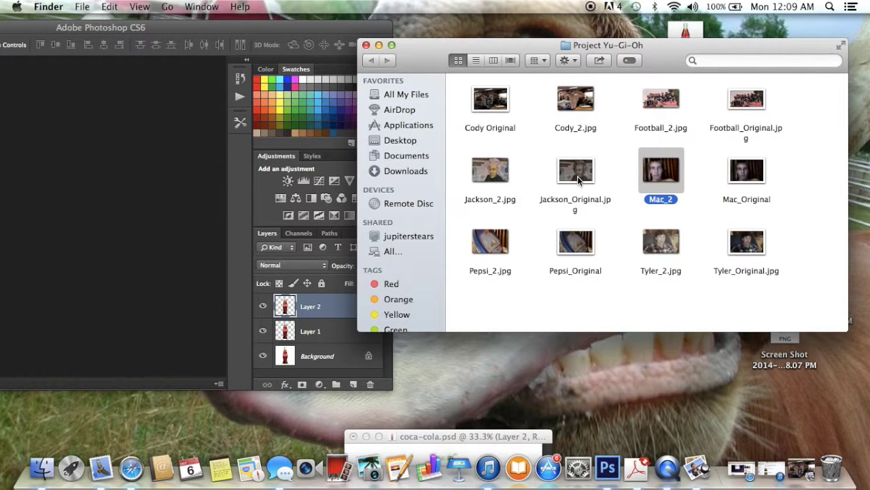
{"action": "left_click", "coordinate": [578, 176]}
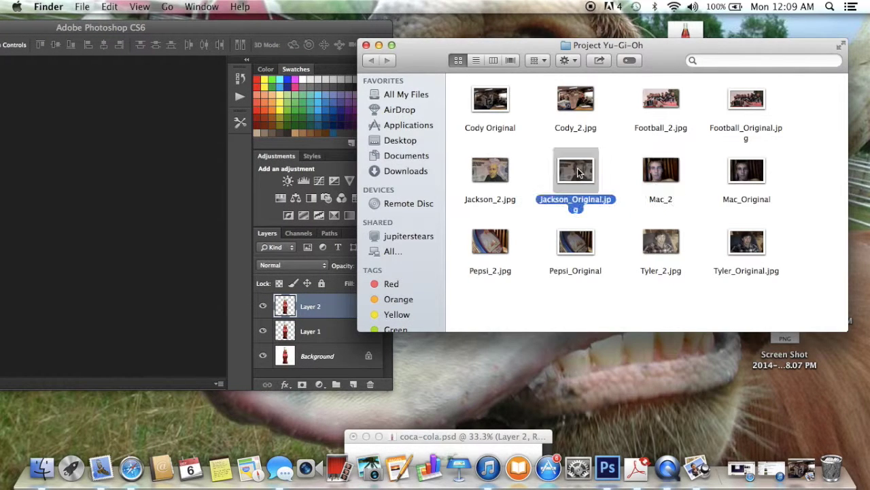
{"action": "left_click", "coordinate": [213, 32]}
{"action": "left_click_drag", "start_coordinate": [281, 26], "coordinate": [339, 6]}
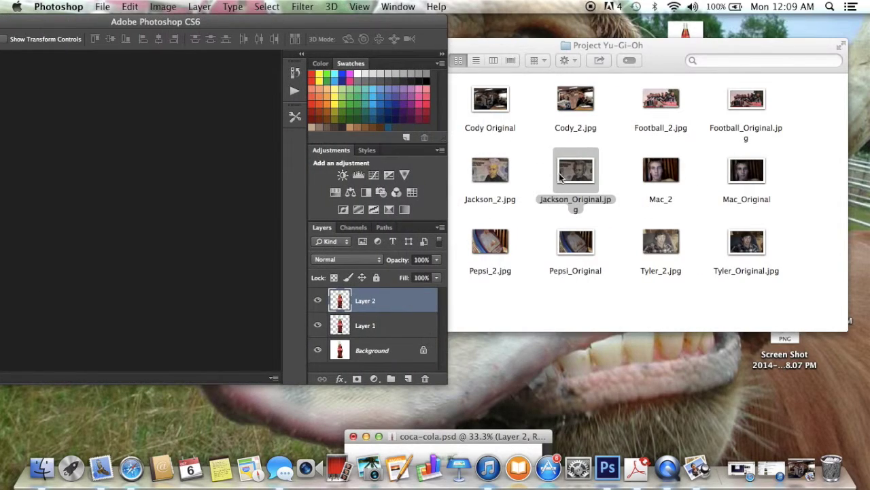
{"action": "left_click", "coordinate": [522, 170]}
{"action": "double_click", "coordinate": [490, 171]}
{"action": "left_click_drag", "start_coordinate": [411, 25], "coordinate": [535, 4]}
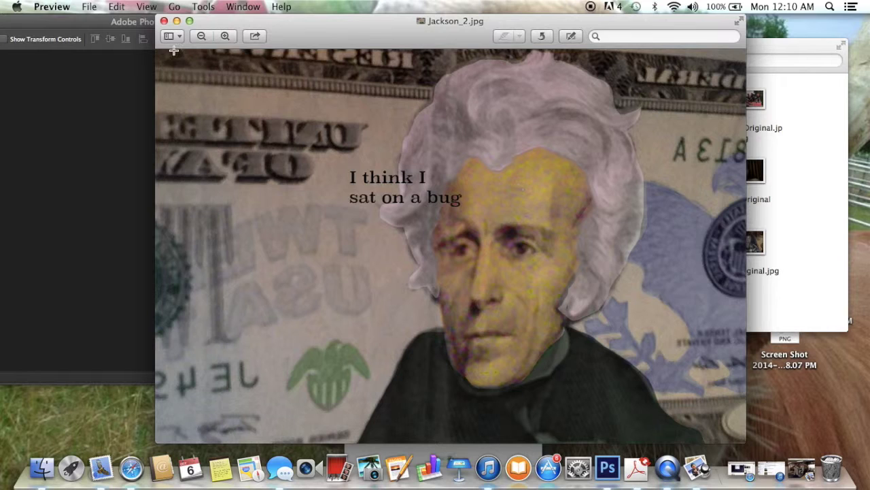
- Minimize the Jackson_2.jpg preview and move the Photoshop workspace back into full view
{"action": "left_click", "coordinate": [176, 21]}
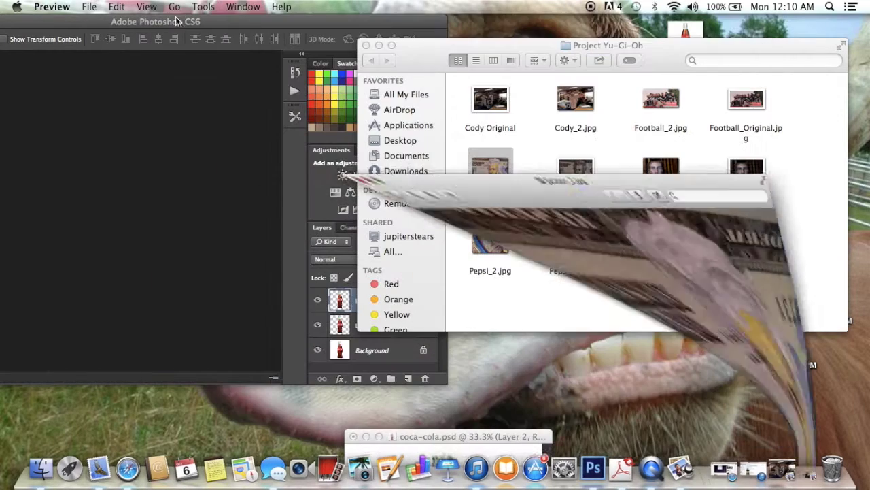
{"action": "left_click", "coordinate": [269, 20]}
{"action": "left_click_drag", "start_coordinate": [283, 21], "coordinate": [556, 22]}
- Open Jackson_Original.jpg from the Project Yu-Gi-Oh folder in Photoshop and dock its window in the workspace
{"action": "left_click", "coordinate": [102, 6]}
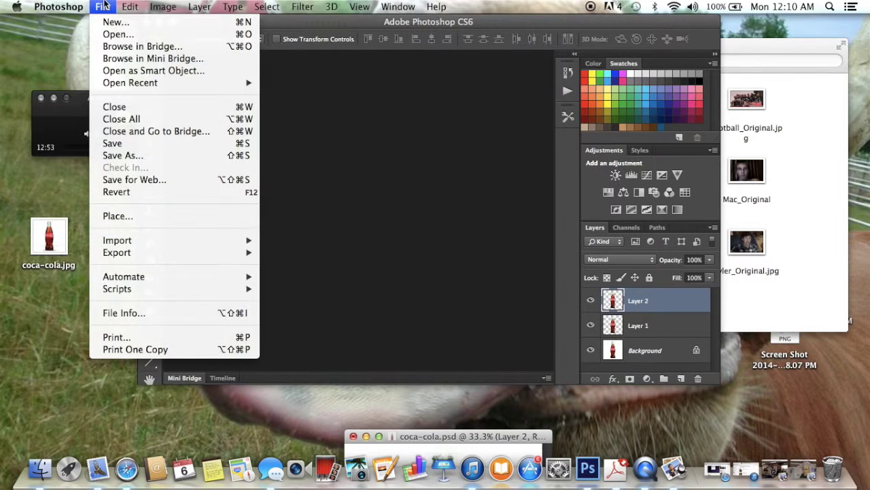
{"action": "left_click", "coordinate": [121, 34]}
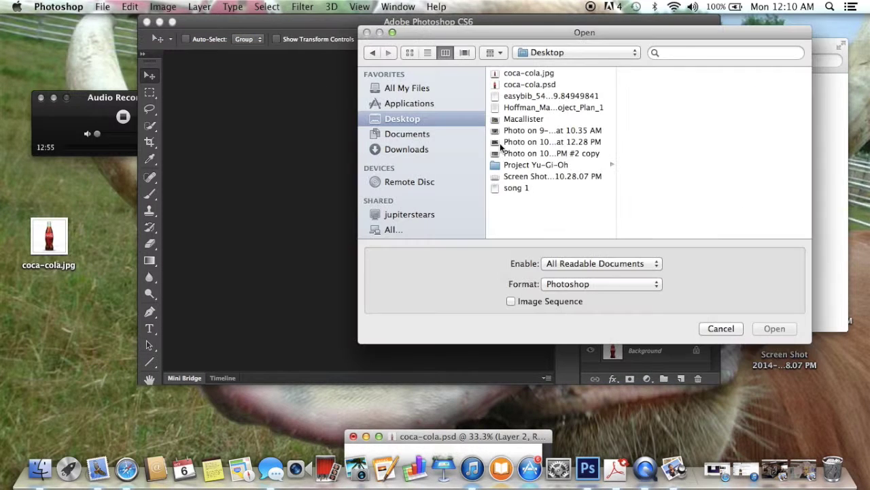
{"action": "left_click", "coordinate": [551, 165]}
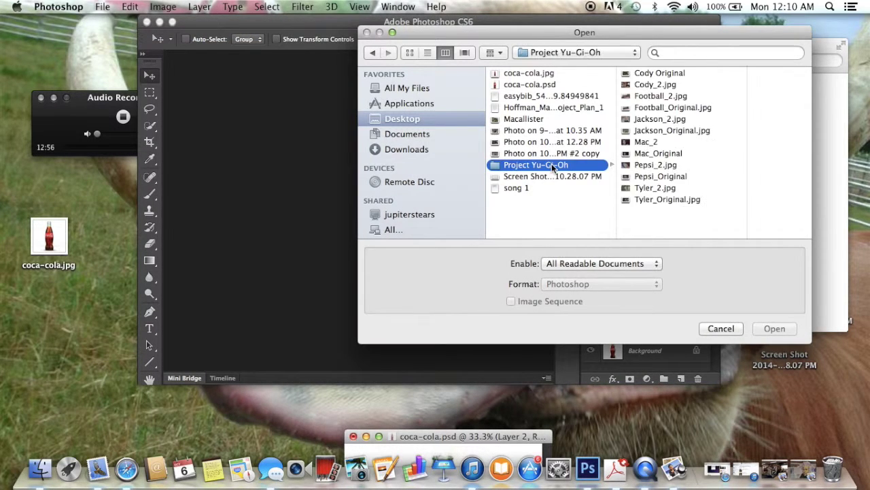
{"action": "left_click", "coordinate": [669, 119]}
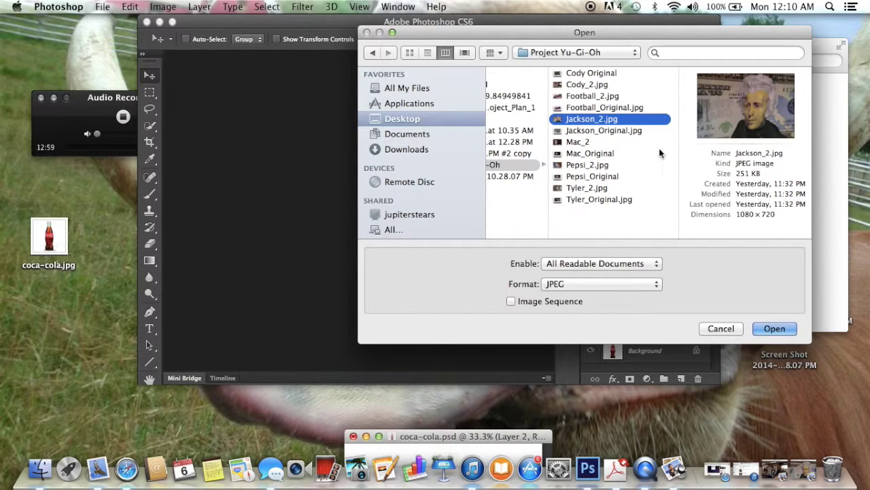
{"action": "left_click", "coordinate": [632, 130]}
{"action": "left_click", "coordinate": [774, 328]}
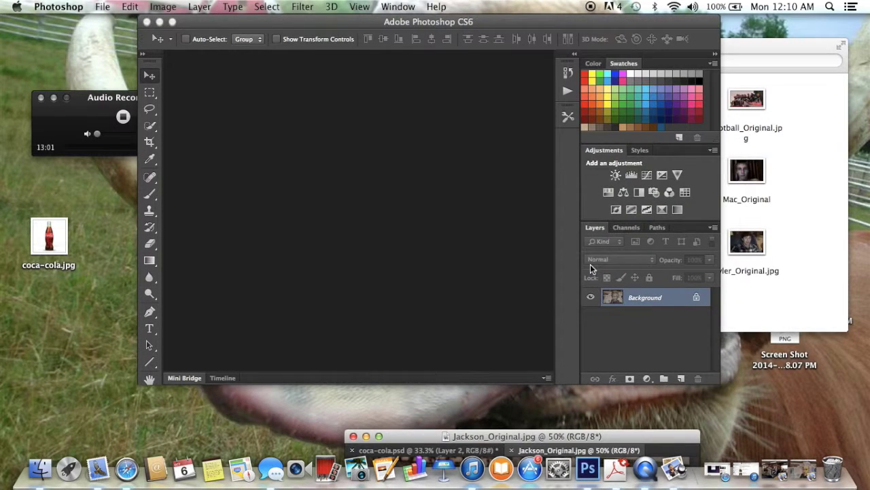
{"action": "left_click_drag", "start_coordinate": [528, 435], "coordinate": [393, 55]}
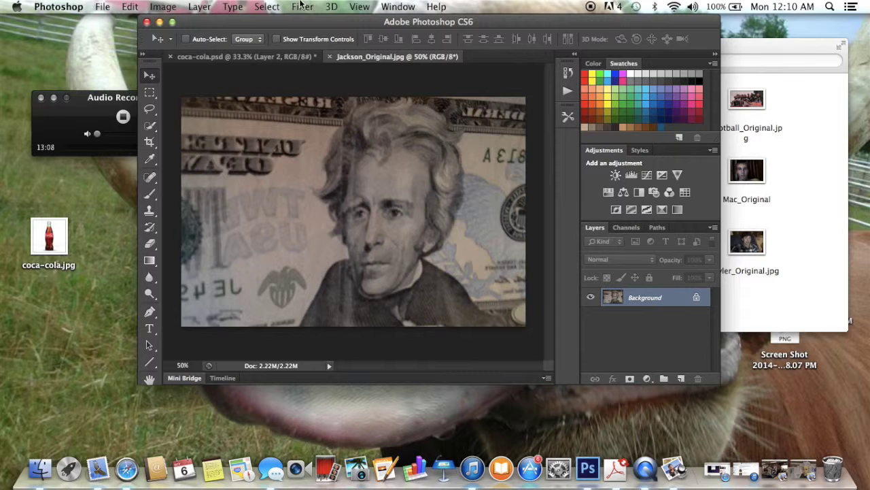
{"action": "left_click", "coordinate": [169, 6]}
{"action": "mouse_move", "coordinate": [202, 47]}
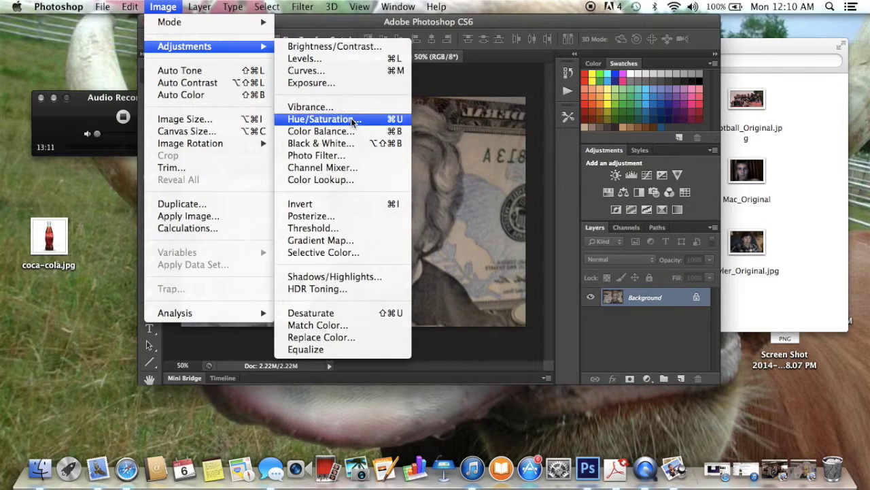
{"action": "left_click", "coordinate": [279, 23]}
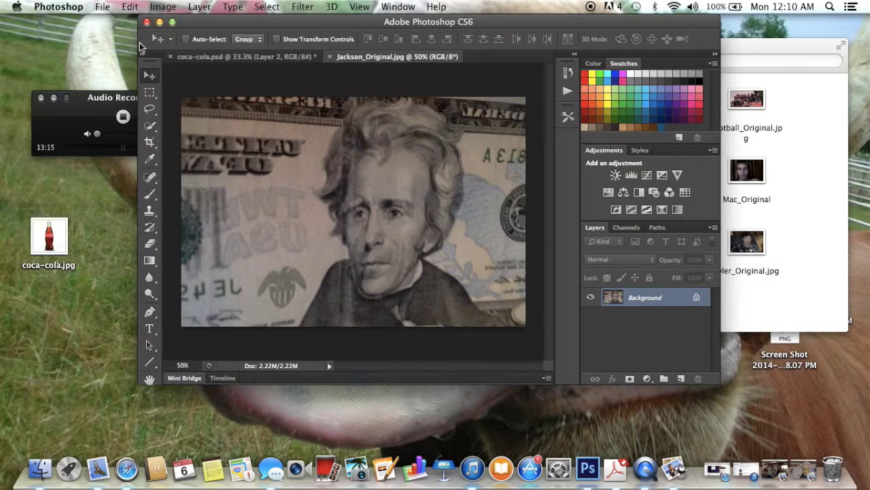
{"action": "left_click", "coordinate": [181, 6]}
{"action": "mouse_move", "coordinate": [153, 46]}
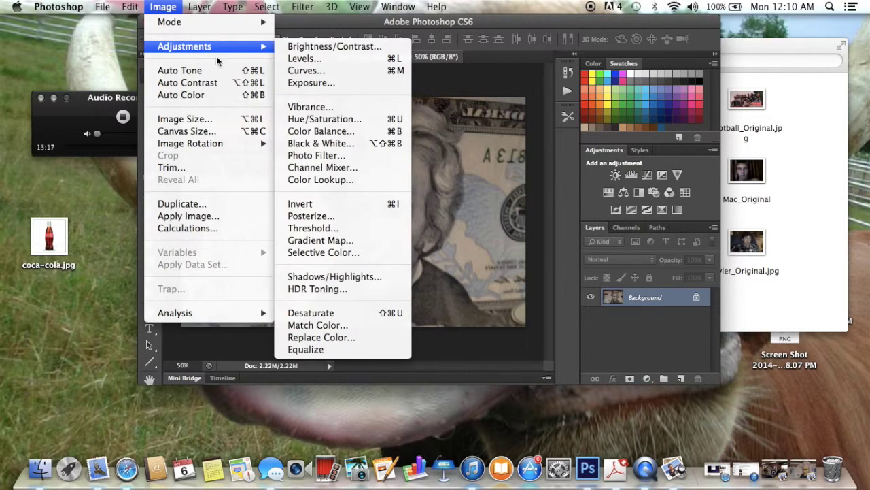
{"action": "left_click", "coordinate": [157, 6]}
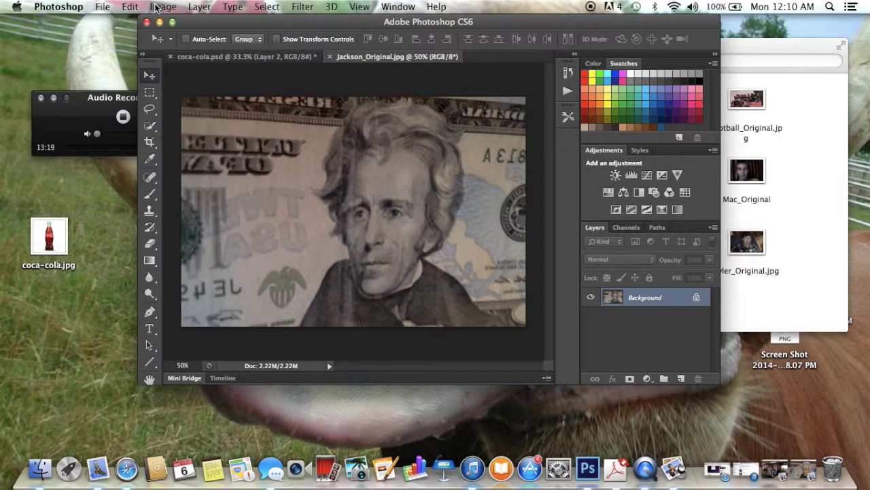
- Select the portrait's face with the Lasso tool, tracing along the hairline, cheeks and chin
{"action": "left_click", "coordinate": [150, 109]}
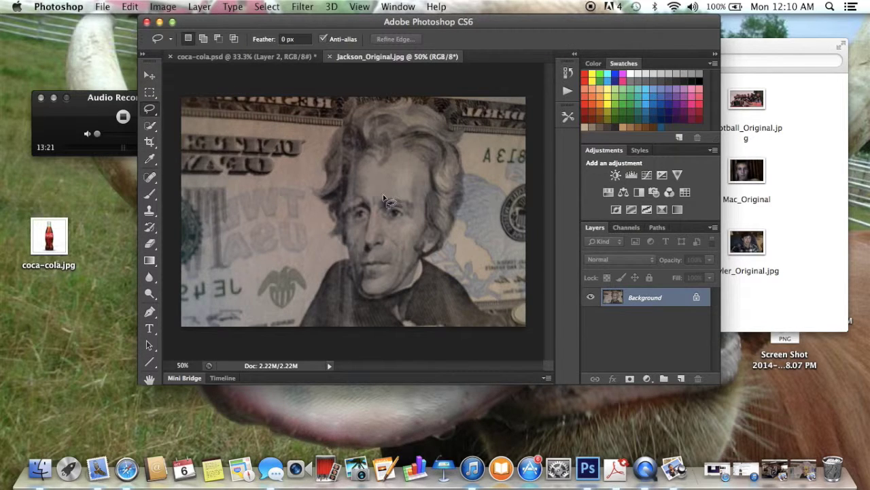
{"action": "left_click_drag", "start_coordinate": [353, 168], "coordinate": [341, 209]}
{"action": "left_click_drag", "start_coordinate": [355, 277], "coordinate": [382, 297]}
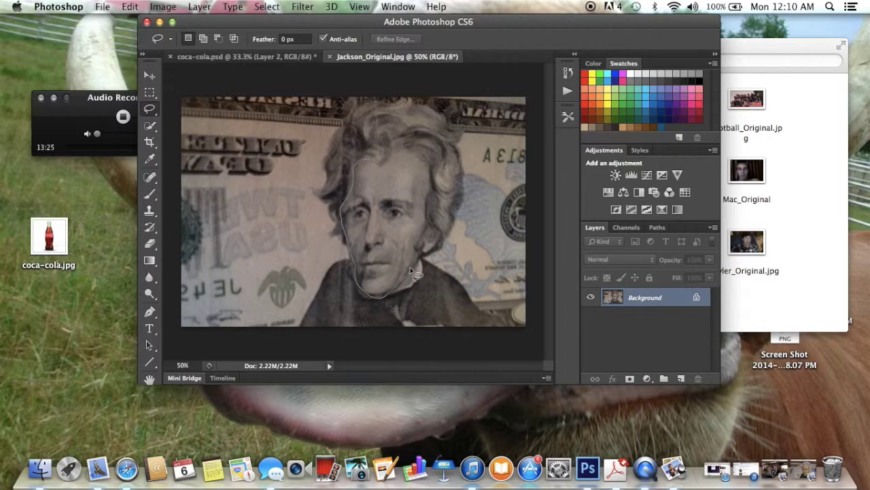
{"action": "left_click_drag", "start_coordinate": [415, 240], "coordinate": [420, 237]}
{"action": "left_click_drag", "start_coordinate": [424, 179], "coordinate": [432, 177]}
{"action": "left_click_drag", "start_coordinate": [372, 166], "coordinate": [367, 165]}
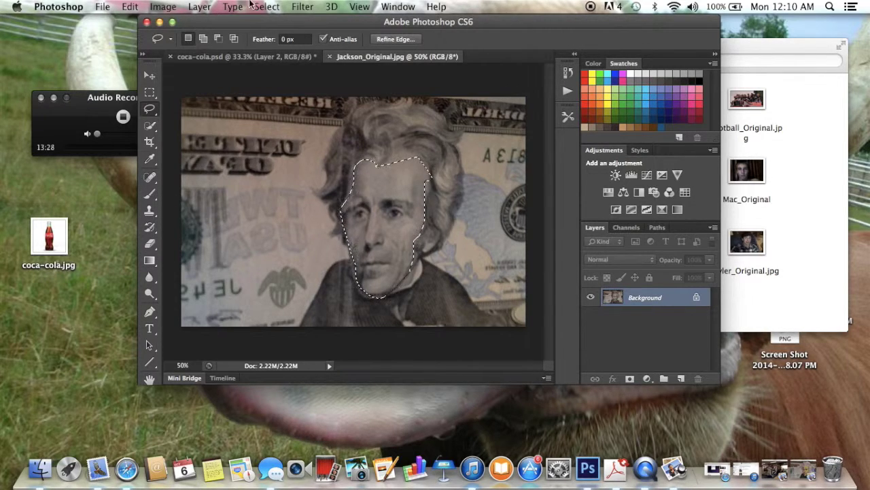
- Apply a Hue/Saturation adjustment to the selected face with Hue +33, Saturation +60 and Lightness +11
{"action": "left_click", "coordinate": [199, 6]}
{"action": "mouse_move", "coordinate": [255, 122]}
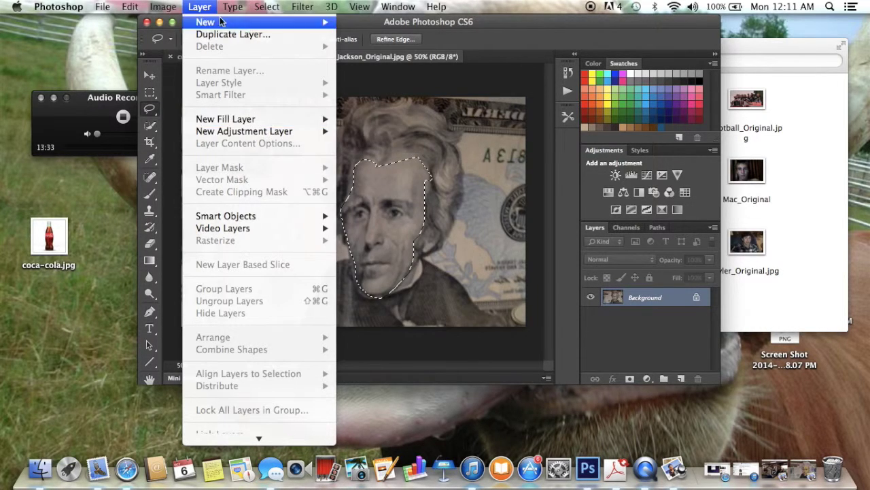
{"action": "mouse_move", "coordinate": [163, 7]}
{"action": "mouse_move", "coordinate": [224, 46]}
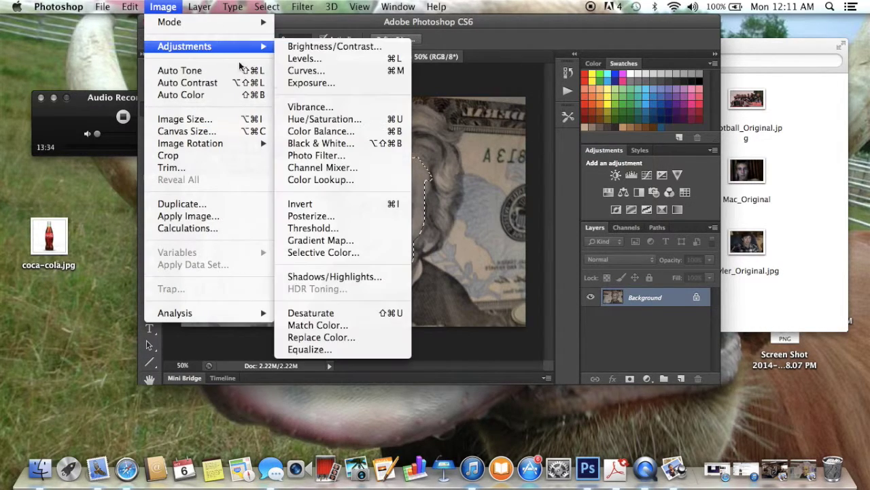
{"action": "left_click", "coordinate": [336, 121]}
{"action": "left_click_drag", "start_coordinate": [675, 114], "coordinate": [695, 121]}
{"action": "left_click", "coordinate": [671, 149]}
{"action": "left_click_drag", "start_coordinate": [672, 151], "coordinate": [712, 146]}
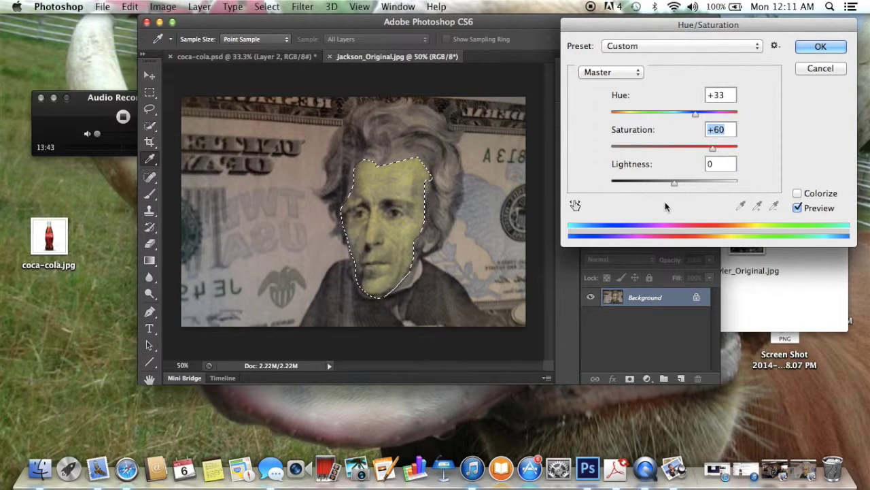
{"action": "mouse_move", "coordinate": [675, 181]}
{"action": "left_mouse_down"}
{"action": "mouse_move", "coordinate": [657, 181]}
{"action": "mouse_move", "coordinate": [691, 187]}
{"action": "mouse_move", "coordinate": [682, 185]}
{"action": "left_mouse_up"}
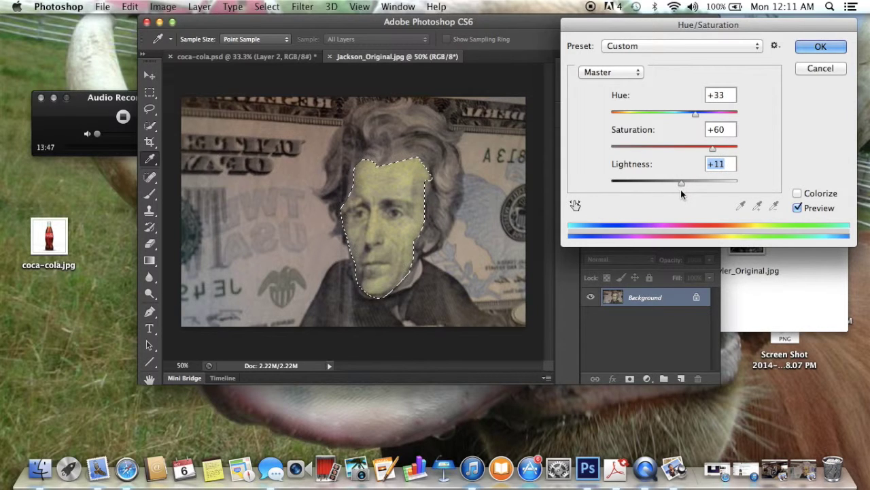
{"action": "left_click", "coordinate": [821, 46]}
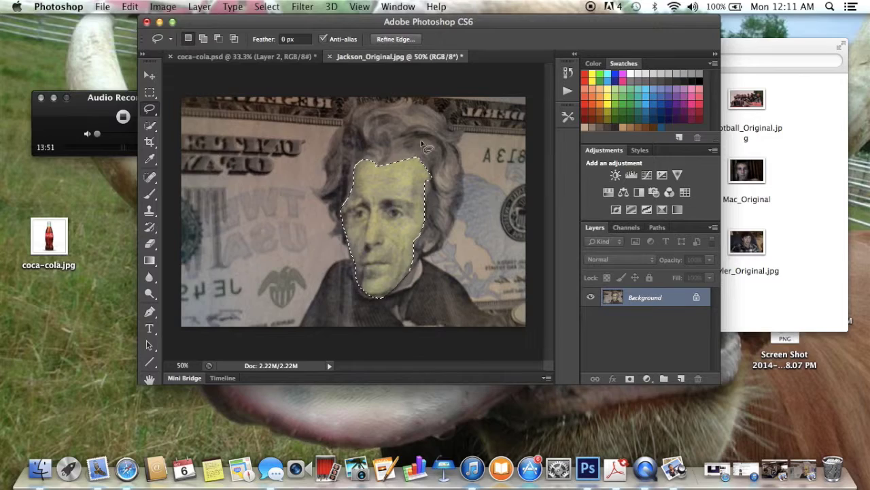
- Move Photoshop aside to uncover the Project Yu-Gi-Oh folder and open Jackson_2.jpg in Preview for comparison
{"action": "left_click_drag", "start_coordinate": [536, 21], "coordinate": [328, 6]}
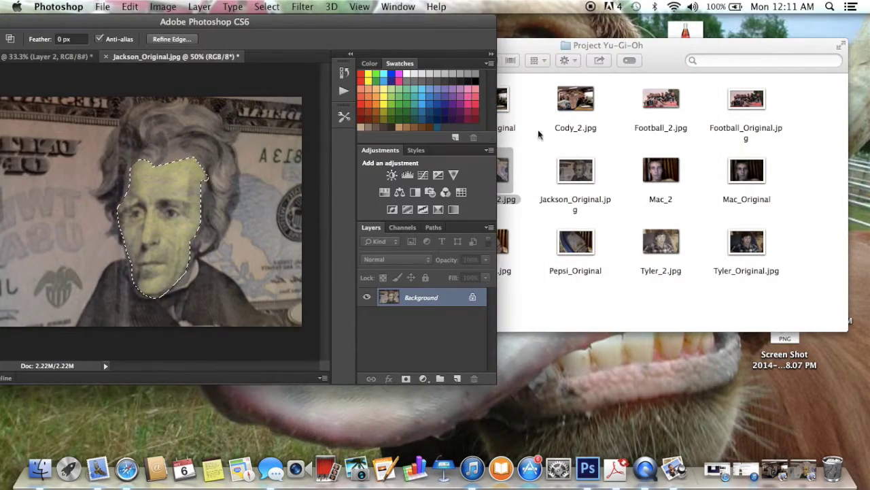
{"action": "double_click", "coordinate": [510, 173]}
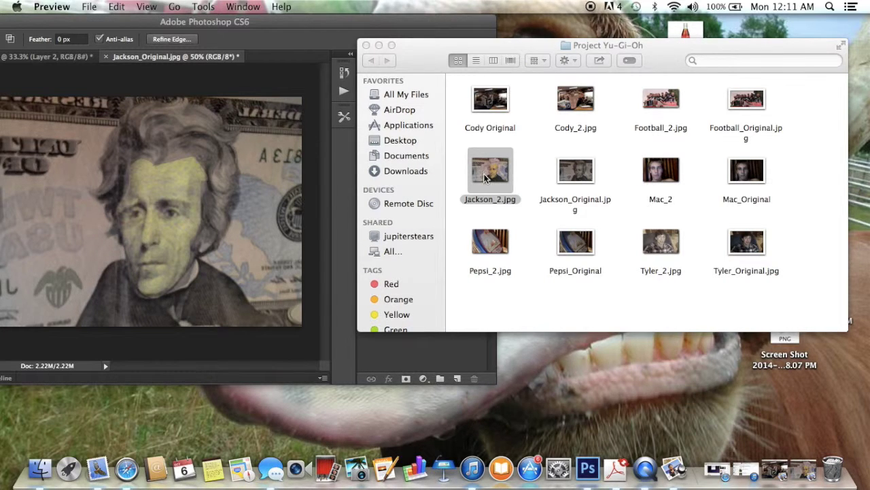
- Move the folder window off the Photoshop workspace and close Jackson_Original.jpg and coca-cola.psd without saving changes
{"action": "left_click_drag", "start_coordinate": [422, 65], "coordinate": [725, 59]}
{"action": "left_click_drag", "start_coordinate": [262, 20], "coordinate": [457, 27]}
{"action": "left_click", "coordinate": [205, 62]}
{"action": "left_click_drag", "start_coordinate": [317, 34], "coordinate": [262, 10]}
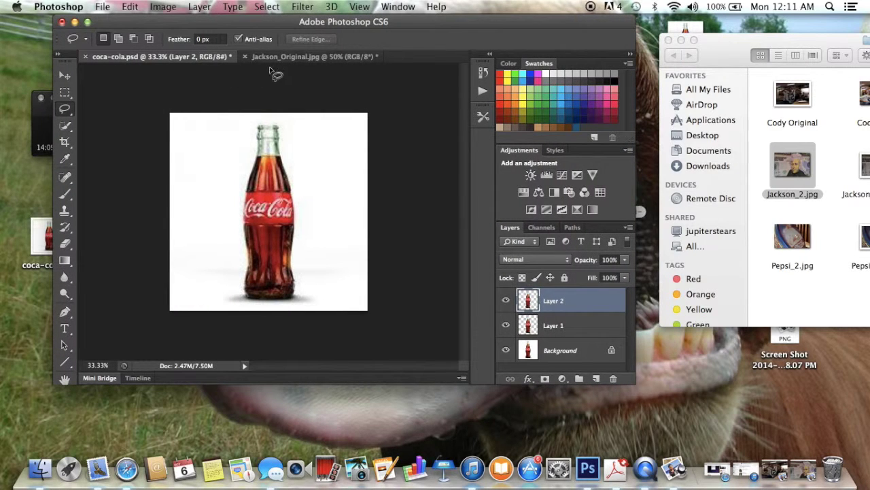
{"action": "left_click", "coordinate": [87, 57]}
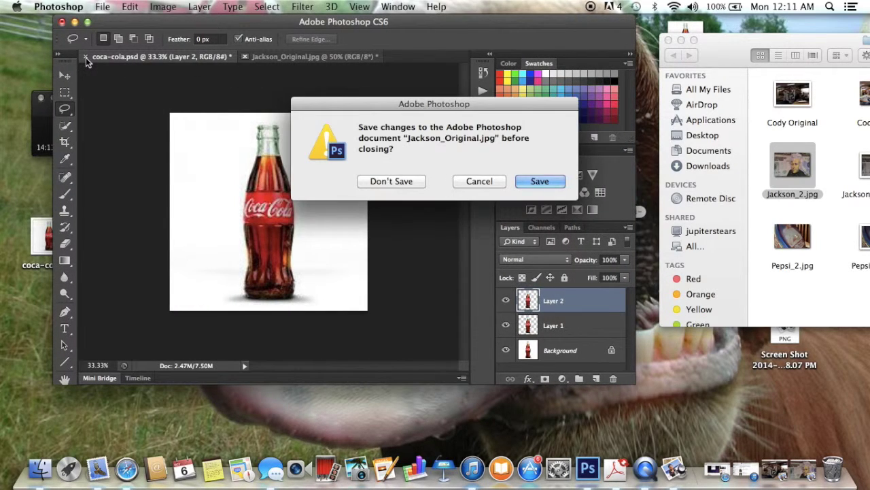
{"action": "left_click", "coordinate": [405, 185]}
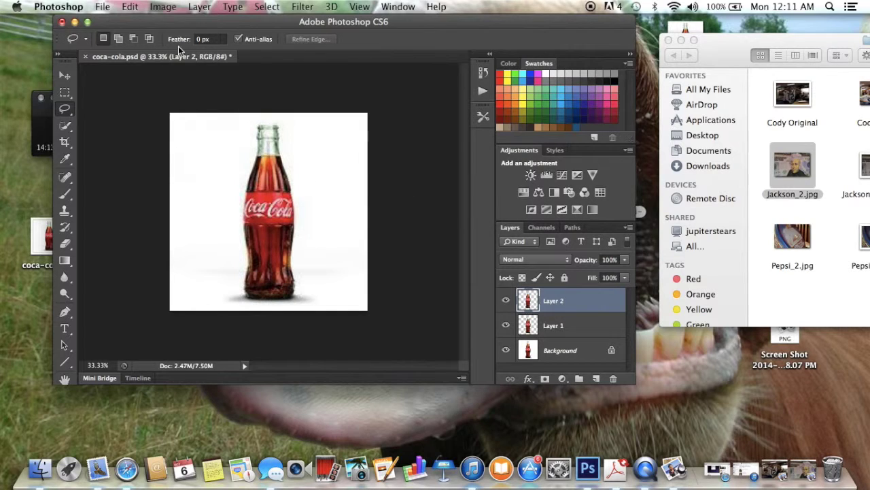
{"action": "key", "text": "super+w"}
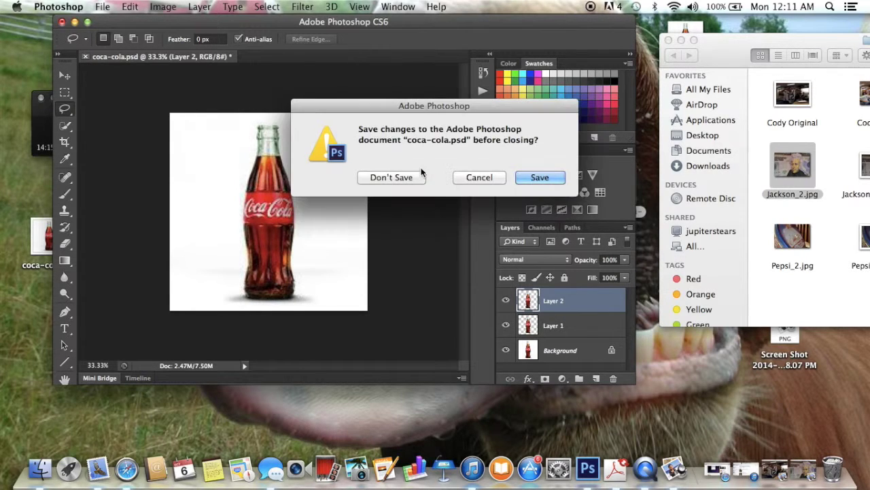
{"action": "left_click", "coordinate": [391, 178]}
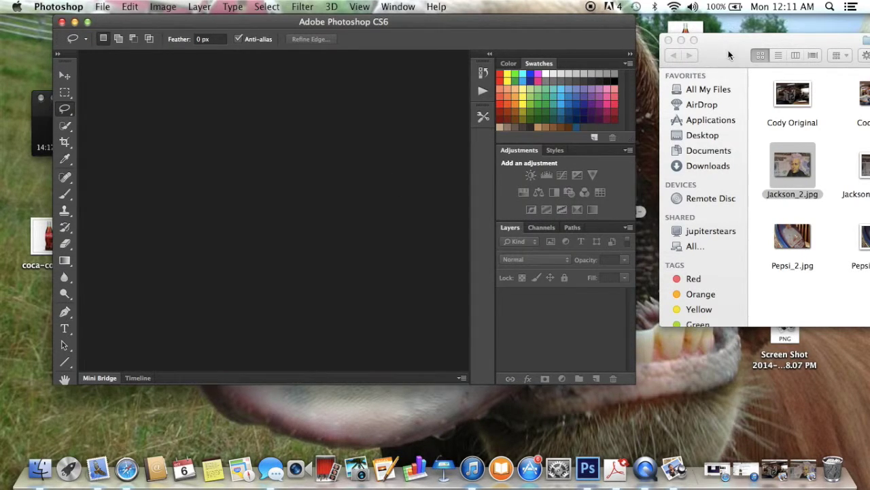
- Clear Photoshop out of the way, view the finished Jackson_2.jpg edit in Preview, and minimize it
{"action": "left_click_drag", "start_coordinate": [730, 40], "coordinate": [328, 6]}
{"action": "double_click", "coordinate": [396, 148]}
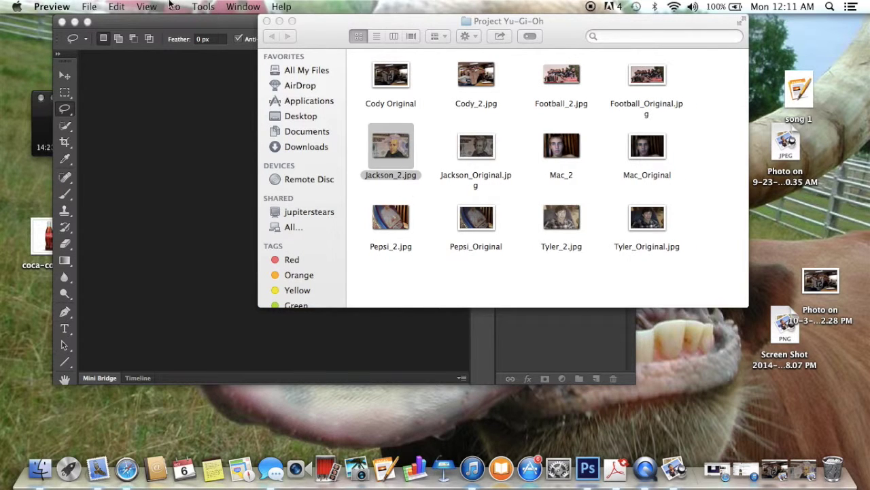
{"action": "left_click", "coordinate": [188, 29]}
{"action": "left_click_drag", "start_coordinate": [242, 32], "coordinate": [863, 447]}
{"action": "left_click", "coordinate": [804, 469]}
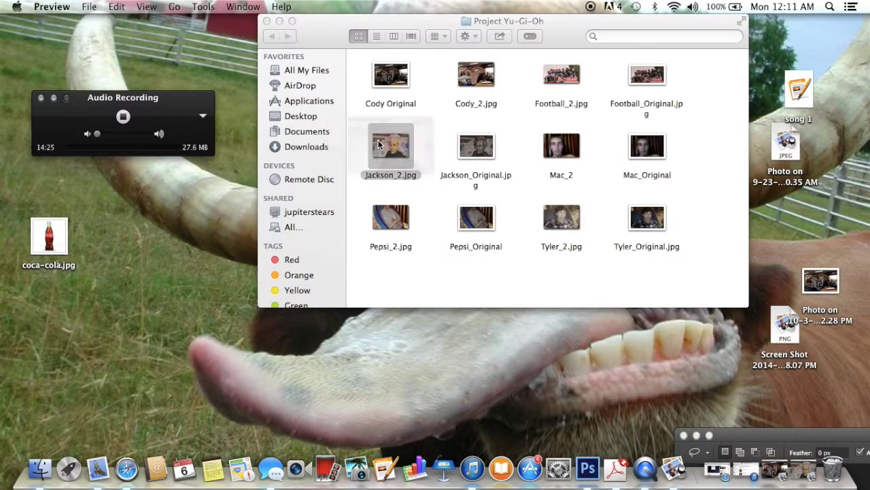
{"action": "left_click_drag", "start_coordinate": [451, 23], "coordinate": [490, 91]}
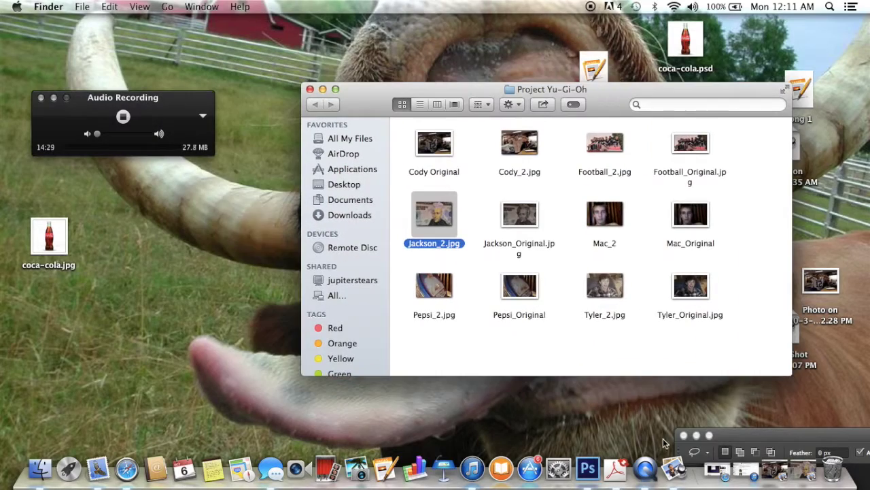
{"action": "left_click", "coordinate": [803, 468]}
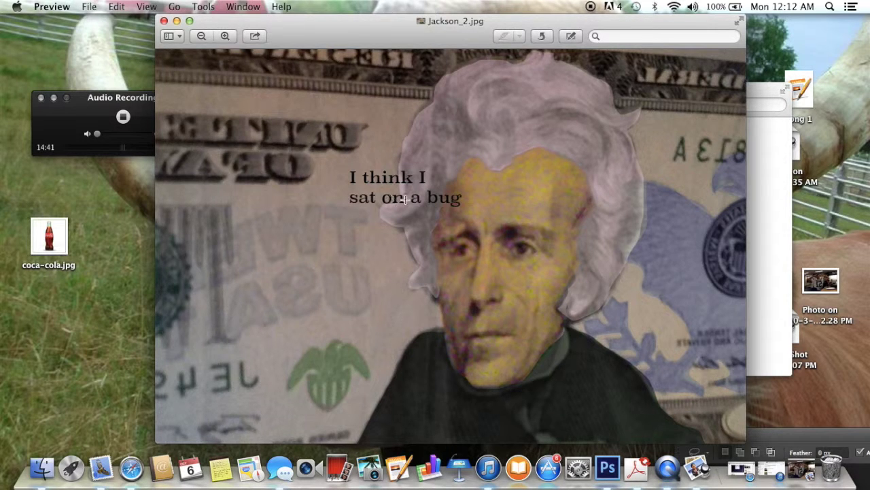
{"action": "left_click", "coordinate": [176, 21]}
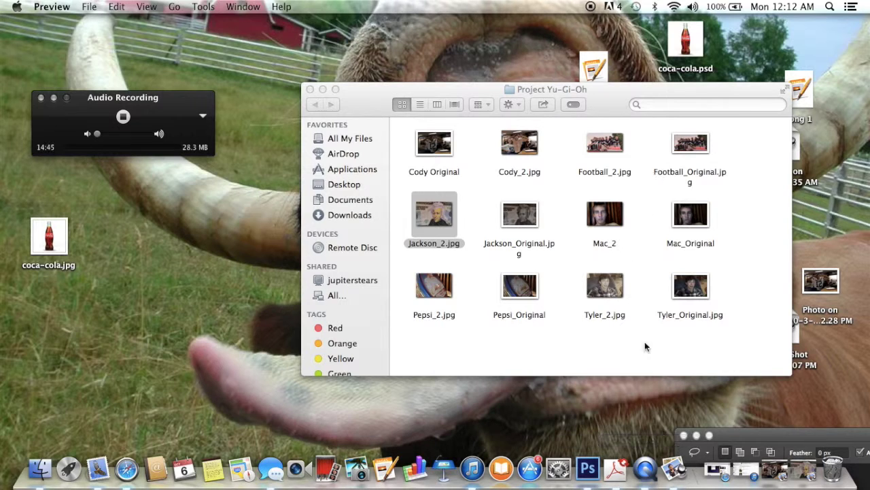
- Bring the Photoshop workspace back into view and open Tyler_2.jpg from the Project Yu-Gi-Oh folder
{"action": "left_click_drag", "start_coordinate": [670, 89], "coordinate": [587, 21]}
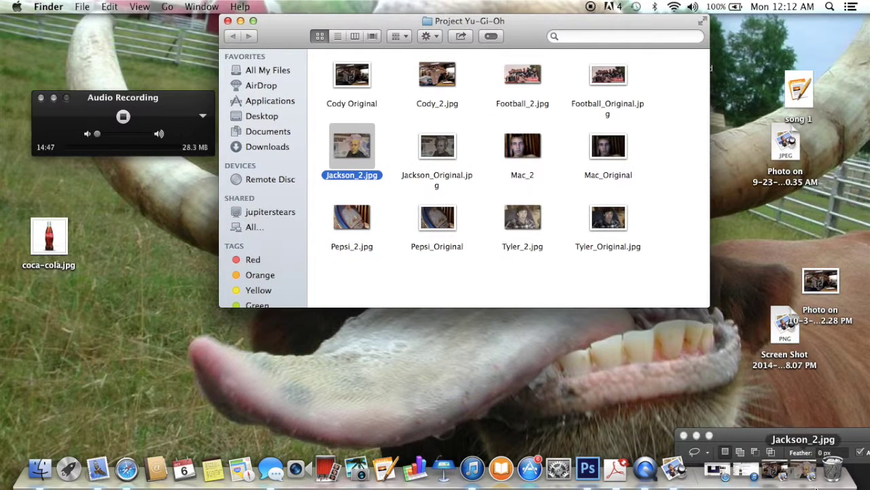
{"action": "left_click", "coordinate": [646, 470]}
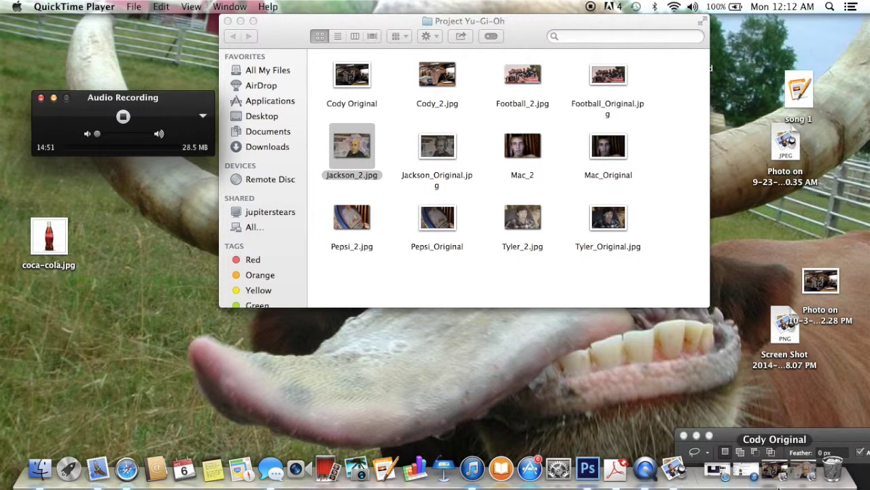
{"action": "left_click", "coordinate": [589, 469]}
{"action": "left_click_drag", "start_coordinate": [738, 433], "coordinate": [193, 22]}
{"action": "left_click", "coordinate": [103, 7]}
{"action": "left_click", "coordinate": [127, 35]}
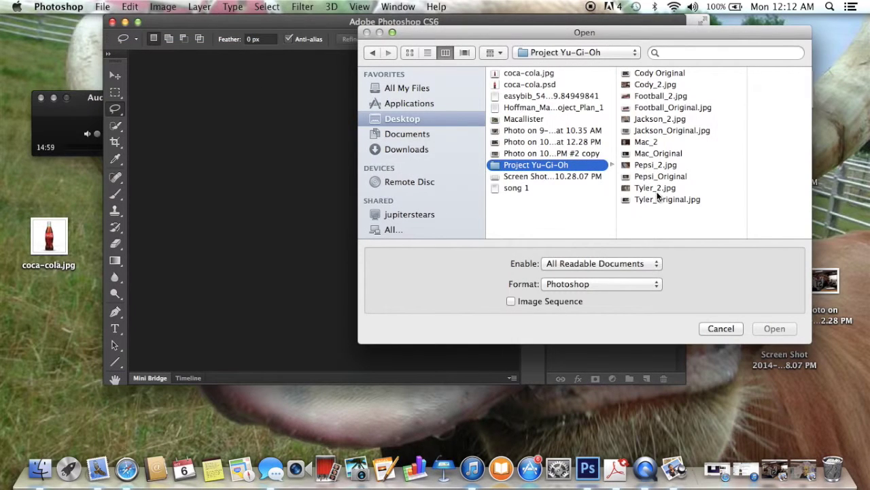
{"action": "left_click", "coordinate": [656, 188]}
{"action": "left_click", "coordinate": [775, 329]}
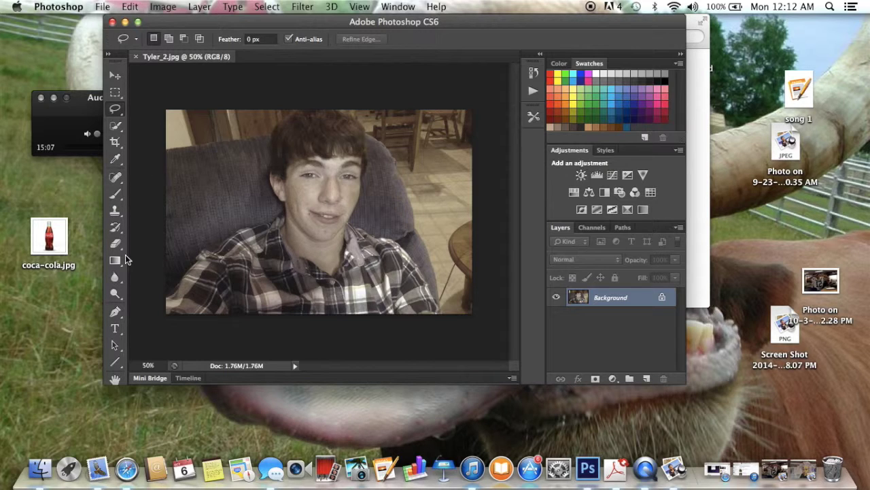
- Add the text "I had too much fun last night" across the forehead area of the photo and commit it
{"action": "left_click", "coordinate": [115, 328]}
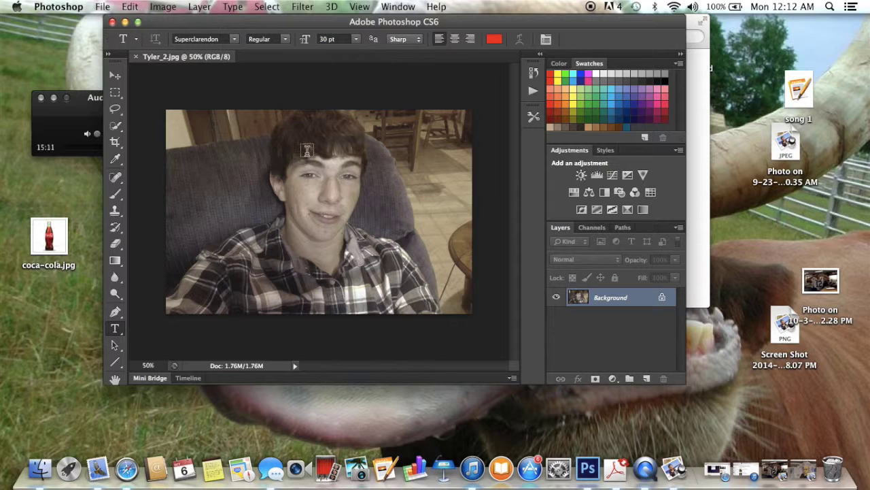
{"action": "left_click", "coordinate": [307, 151]}
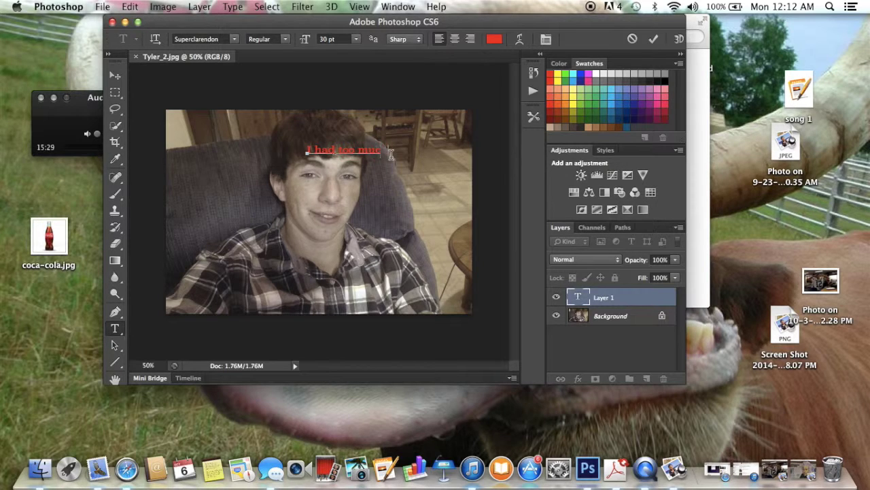
{"action": "type", "text": "last night"}
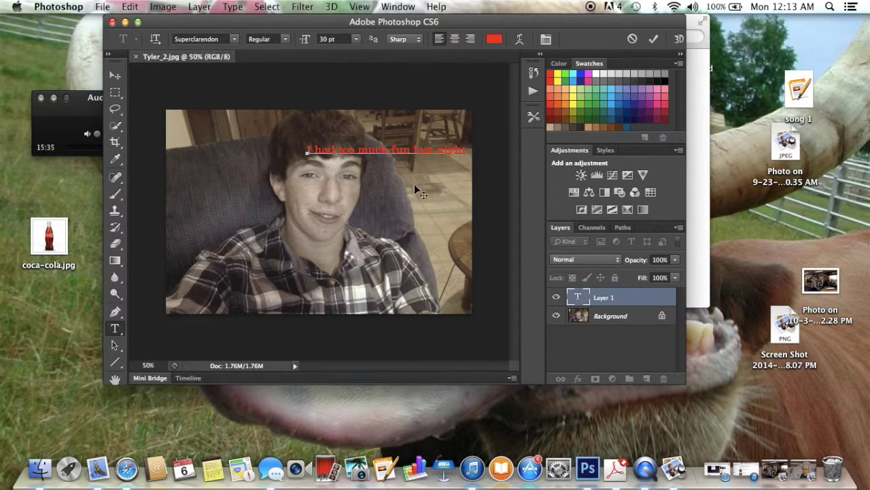
{"action": "left_click", "coordinate": [115, 75]}
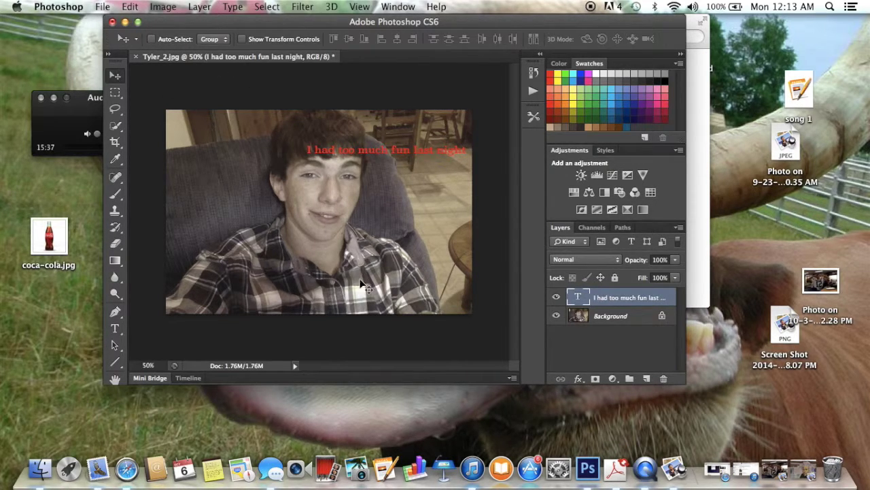
- Recolor the whole caption with a blue swatch and replace that color with black
{"action": "left_click", "coordinate": [617, 102]}
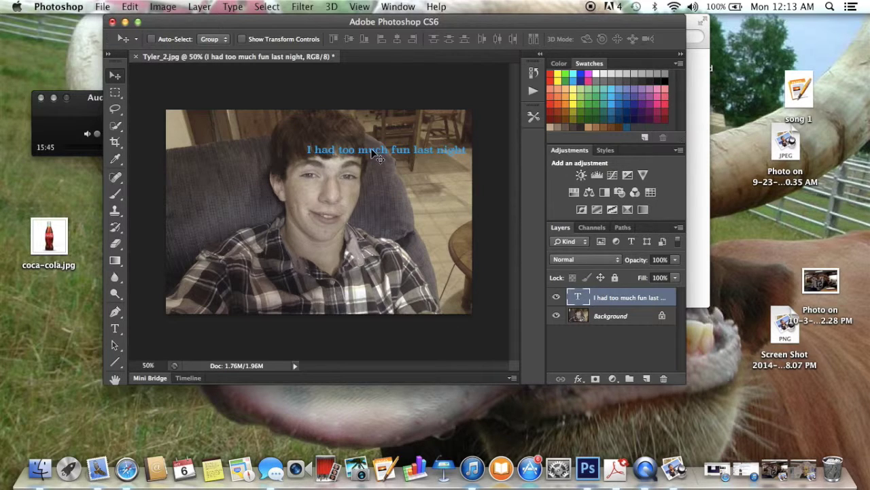
{"action": "left_click", "coordinate": [115, 328]}
{"action": "left_click", "coordinate": [401, 154]}
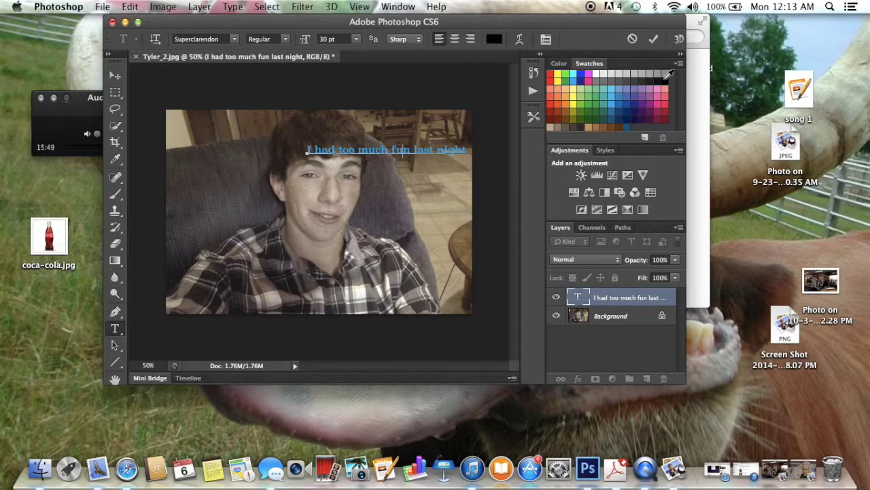
{"action": "left_click_drag", "start_coordinate": [467, 148], "coordinate": [242, 136]}
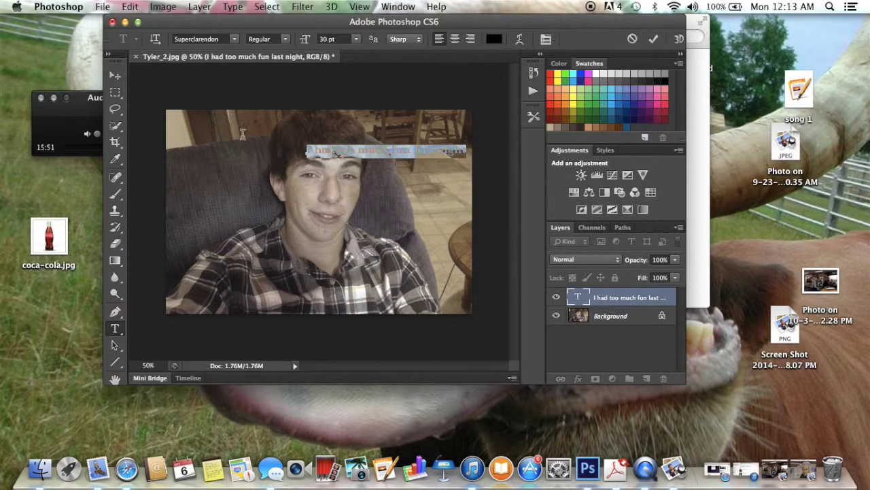
{"action": "left_click", "coordinate": [665, 81]}
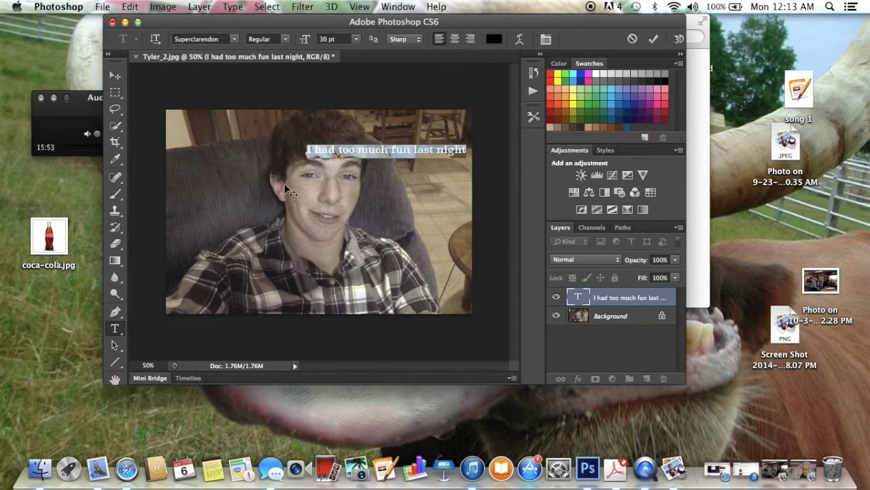
{"action": "left_click", "coordinate": [115, 74]}
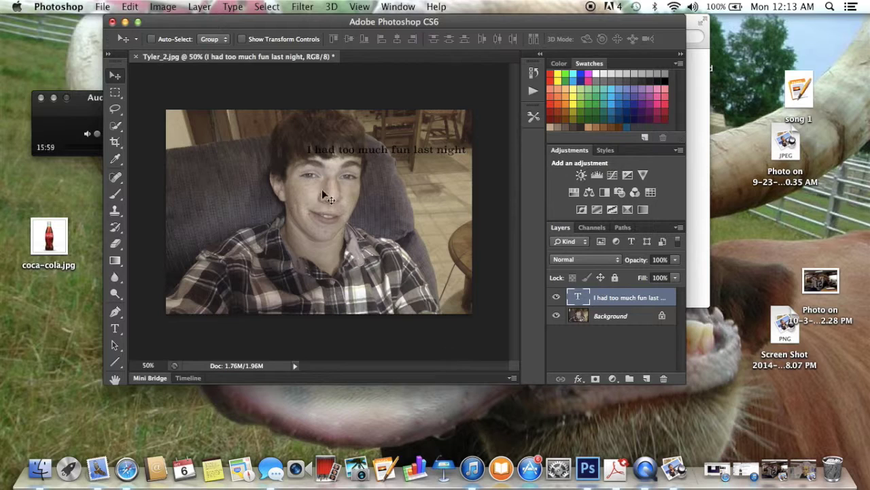
{"action": "left_click", "coordinate": [116, 329]}
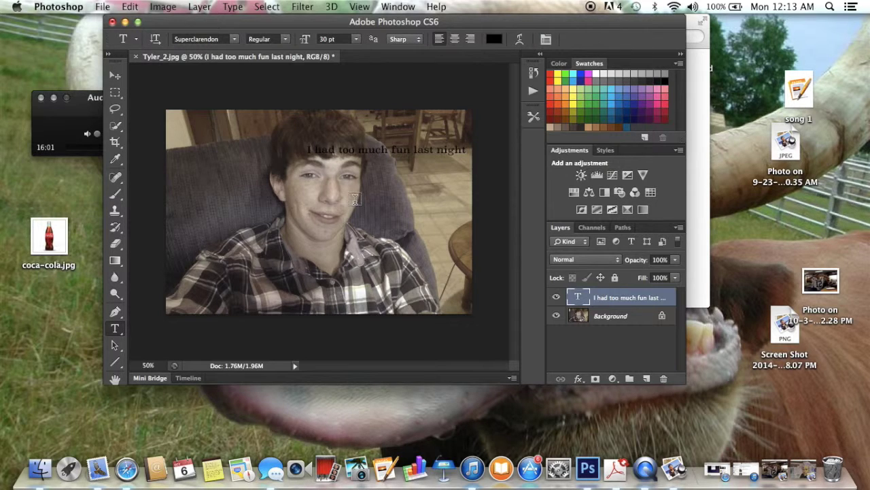
{"action": "left_click", "coordinate": [355, 39]}
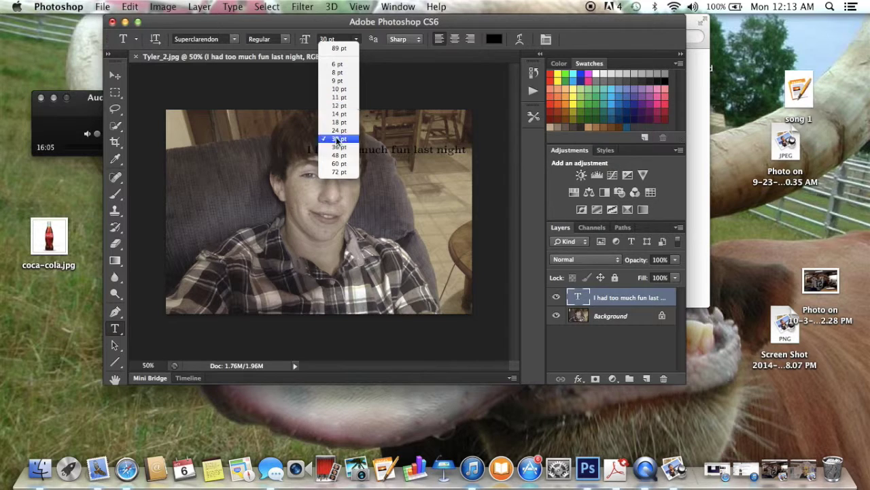
{"action": "left_click", "coordinate": [363, 42]}
{"action": "left_click", "coordinate": [285, 41]}
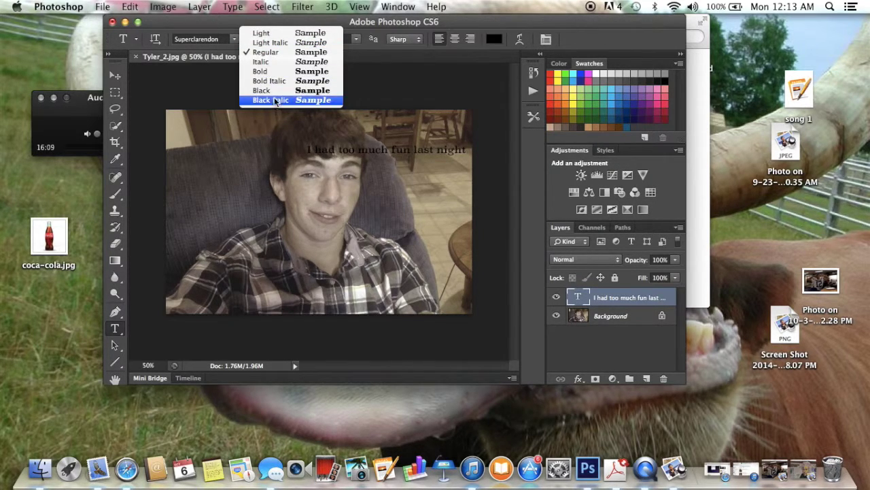
{"action": "left_click", "coordinate": [207, 22]}
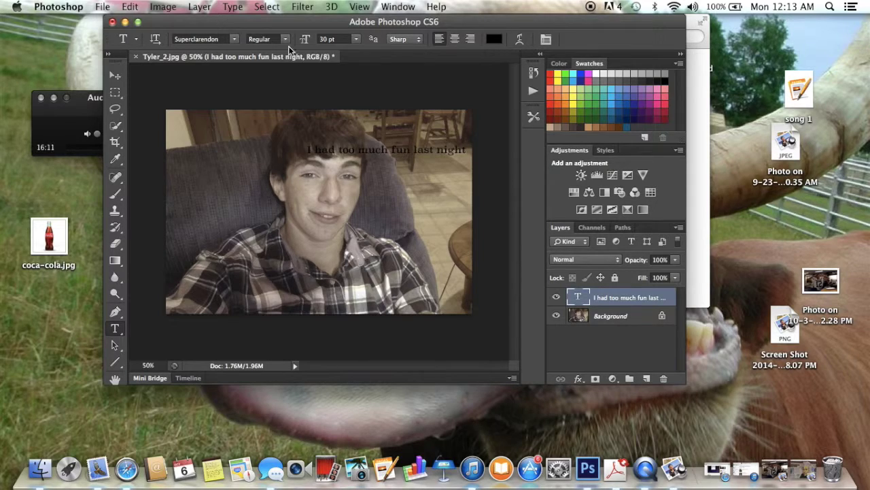
- Try AppleGothic as the caption's font and settle on Nanum Gothic
{"action": "left_click", "coordinate": [234, 38]}
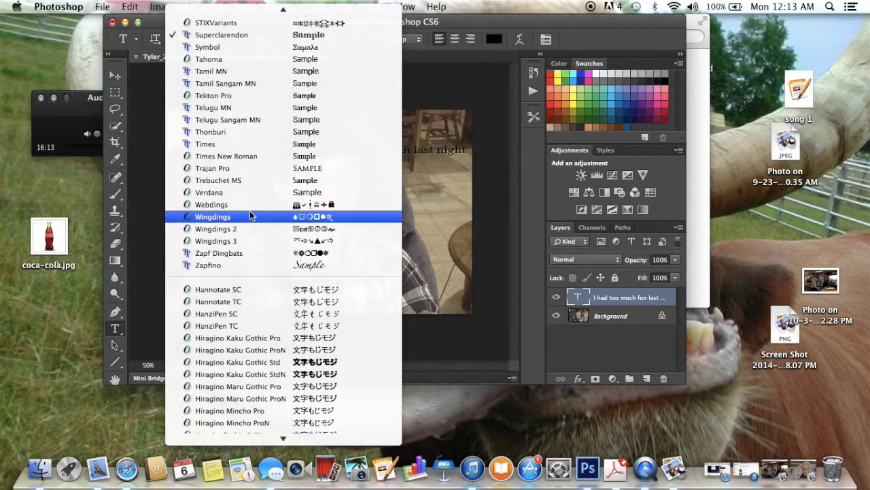
{"action": "scroll", "coordinate": [250, 210], "scroll_direction": "down", "scroll_amount": 5}
{"action": "scroll", "coordinate": [249, 214], "scroll_direction": "down", "scroll_amount": 15}
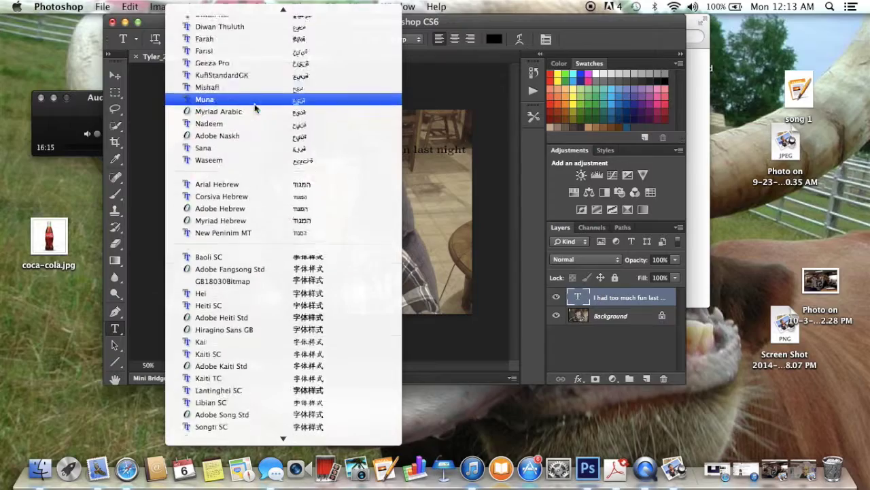
{"action": "scroll", "coordinate": [255, 106], "scroll_direction": "up", "scroll_amount": 20}
{"action": "scroll", "coordinate": [255, 100], "scroll_direction": "down", "scroll_amount": 20}
{"action": "scroll", "coordinate": [255, 101], "scroll_direction": "down", "scroll_amount": 8}
{"action": "scroll", "coordinate": [257, 105], "scroll_direction": "up", "scroll_amount": 3}
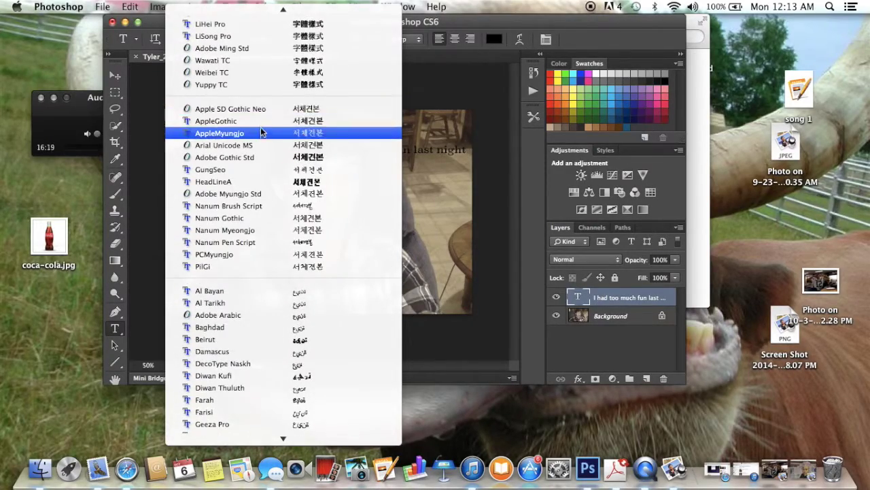
{"action": "left_click", "coordinate": [260, 120]}
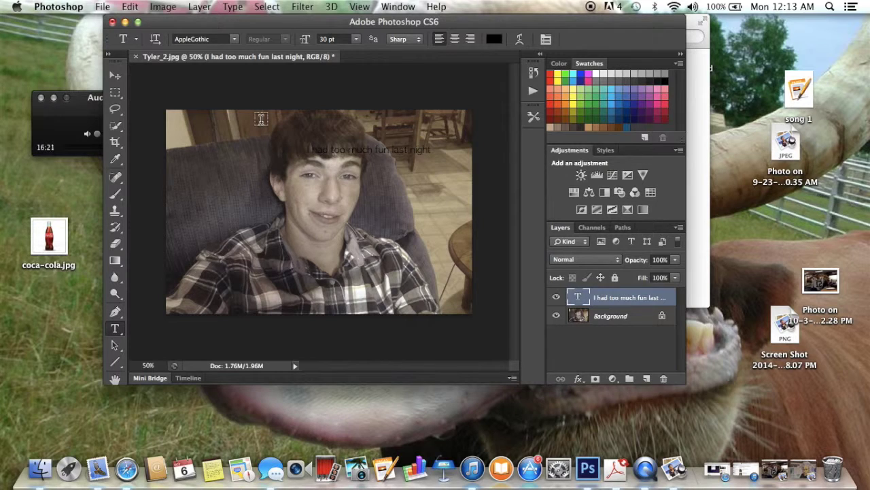
{"action": "left_click", "coordinate": [229, 40]}
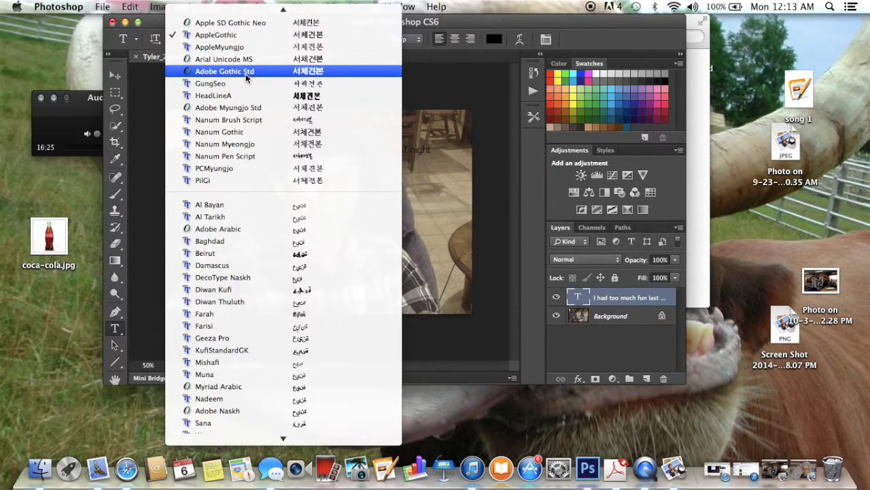
{"action": "left_click", "coordinate": [282, 130]}
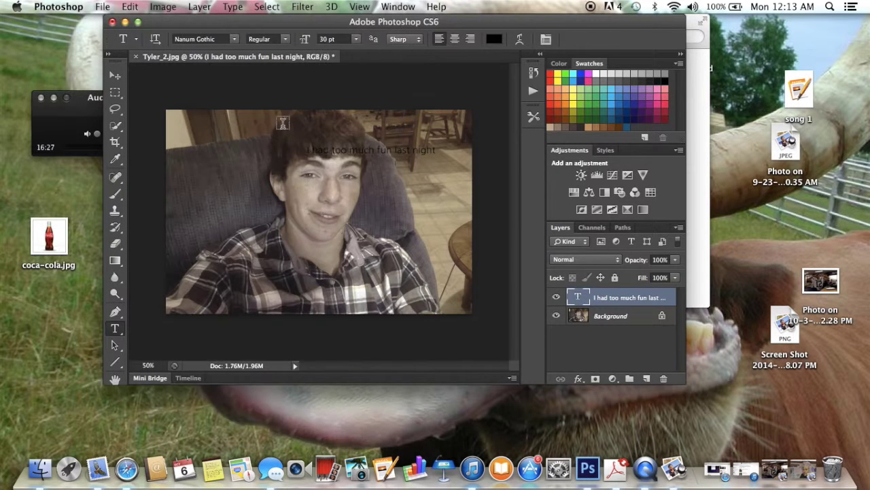
{"action": "left_click", "coordinate": [200, 7]}
{"action": "mouse_move", "coordinate": [314, 136]}
{"action": "mouse_move", "coordinate": [174, 6]}
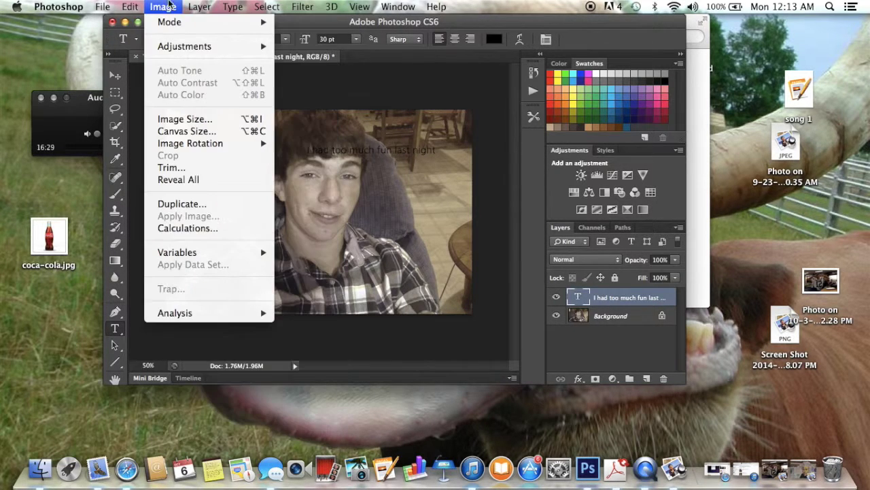
{"action": "mouse_move", "coordinate": [129, 7]}
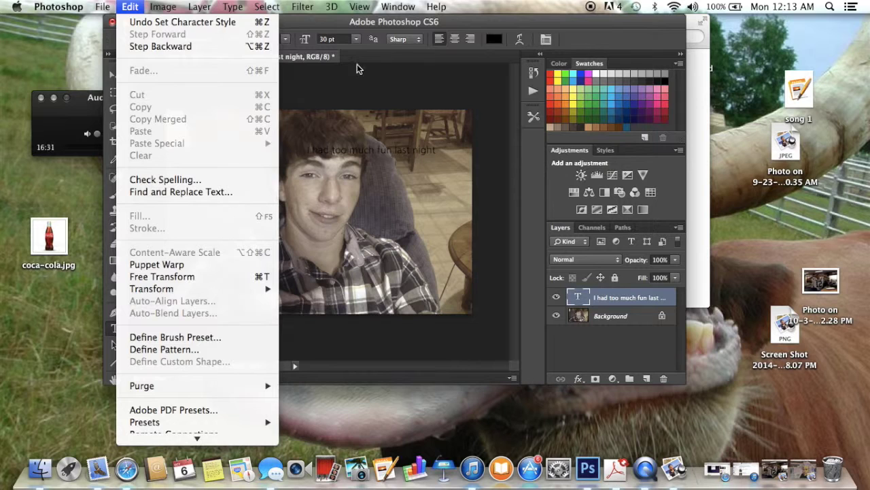
{"action": "left_click", "coordinate": [342, 26]}
- Try the Crisp, Strong and Smooth anti-aliasing methods on the caption and settle on Crisp
{"action": "left_click", "coordinate": [402, 38]}
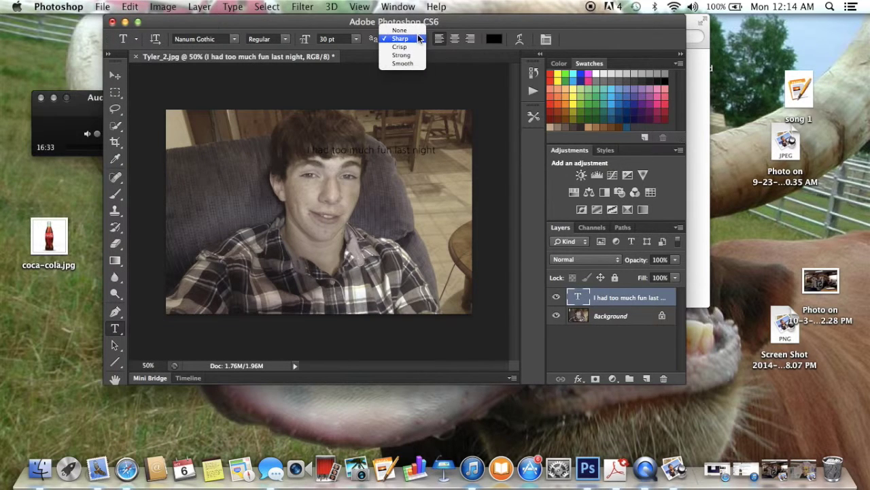
{"action": "left_click", "coordinate": [412, 47]}
{"action": "left_click", "coordinate": [407, 39]}
{"action": "left_click", "coordinate": [410, 49]}
{"action": "left_click", "coordinate": [412, 41]}
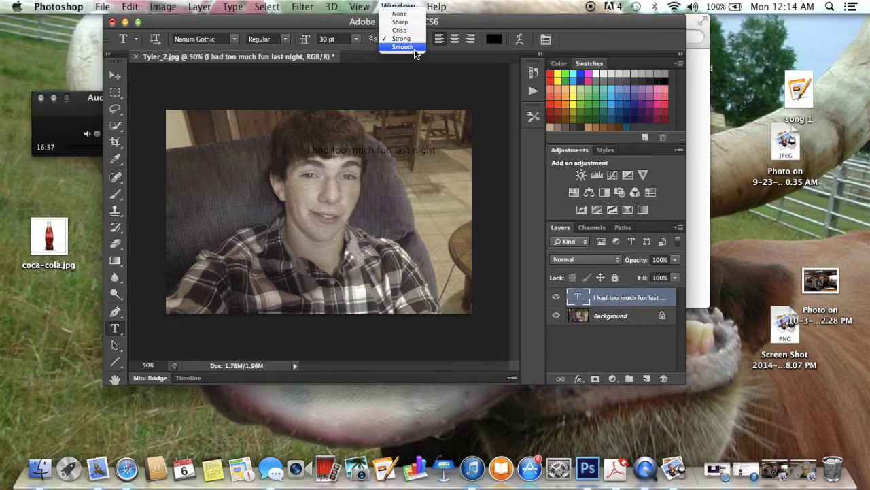
{"action": "left_click", "coordinate": [414, 49]}
{"action": "left_click", "coordinate": [420, 151]}
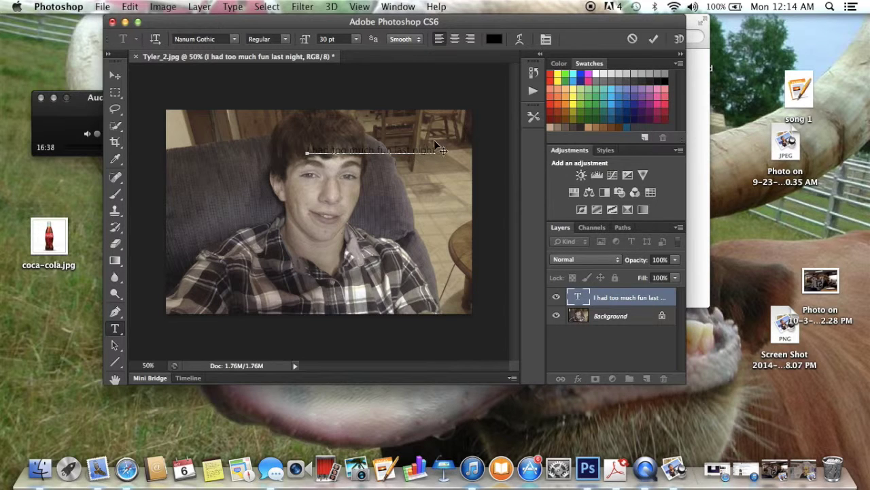
{"action": "left_click", "coordinate": [417, 42]}
{"action": "left_click", "coordinate": [411, 27]}
- Try center, right and left alignment on the caption, settle on centered, and accept black (000000) as the text color
{"action": "left_click", "coordinate": [454, 40]}
{"action": "left_click", "coordinate": [470, 38]}
{"action": "left_click", "coordinate": [439, 38]}
{"action": "left_click", "coordinate": [455, 39]}
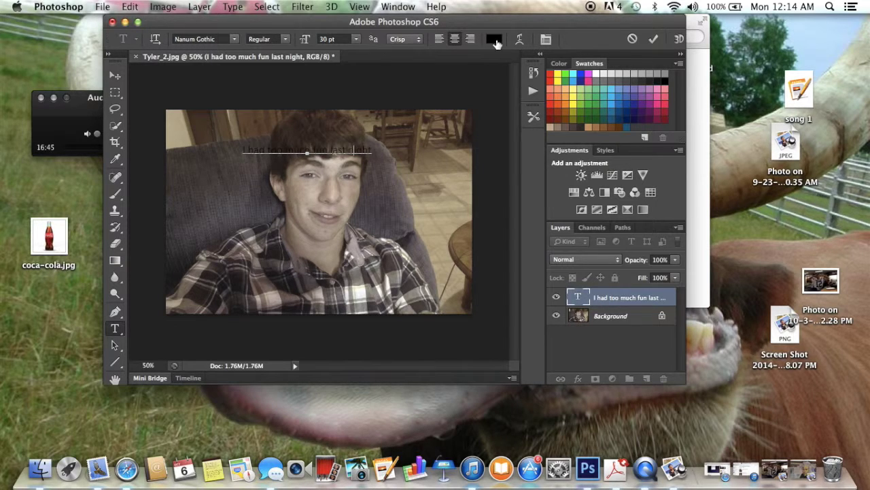
{"action": "left_click", "coordinate": [494, 39]}
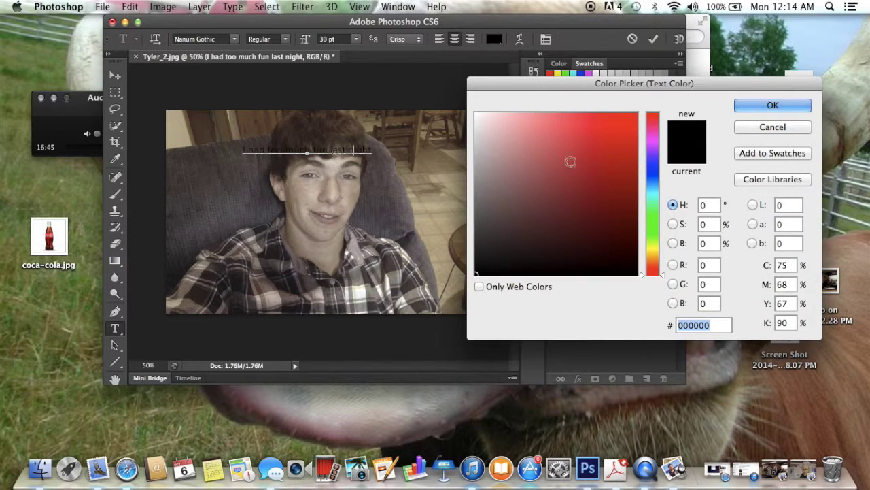
{"action": "left_click", "coordinate": [756, 106]}
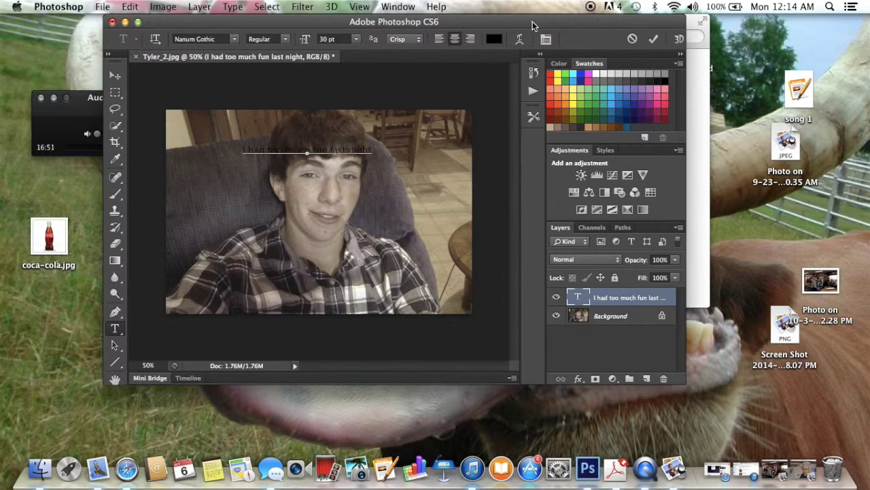
- Delete the entire caption text from the photo and reposition the Photoshop window on the desktop
{"action": "left_click_drag", "start_coordinate": [544, 26], "coordinate": [505, 20]}
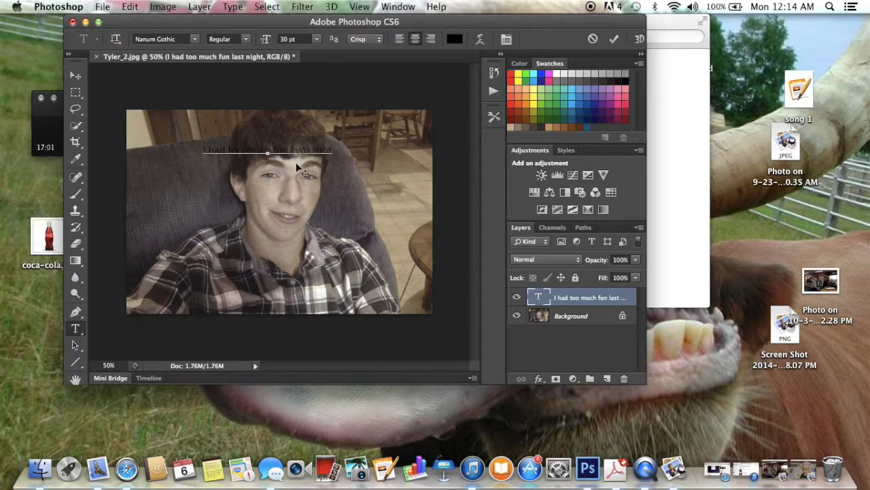
{"action": "left_click_drag", "start_coordinate": [335, 149], "coordinate": [203, 151]}
{"action": "key", "text": "BackSpace"}
{"action": "left_click_drag", "start_coordinate": [251, 21], "coordinate": [323, 30]}
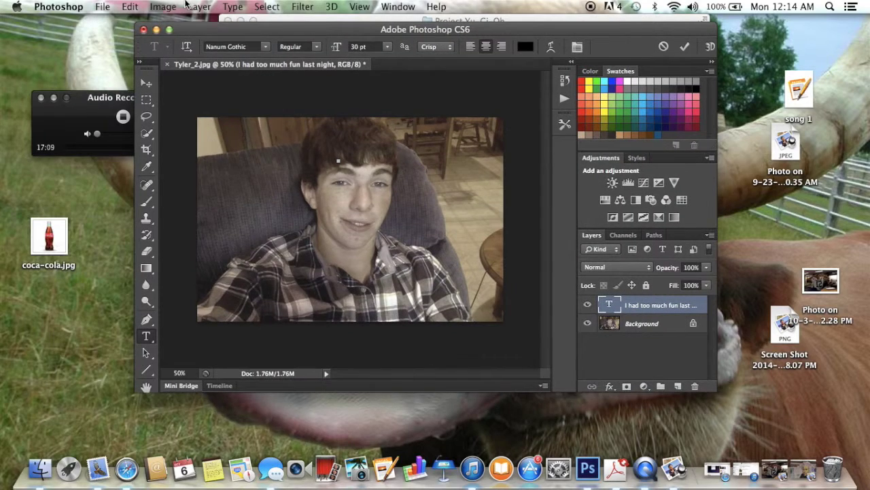
{"action": "left_click", "coordinate": [187, 6]}
{"action": "mouse_move", "coordinate": [164, 6]}
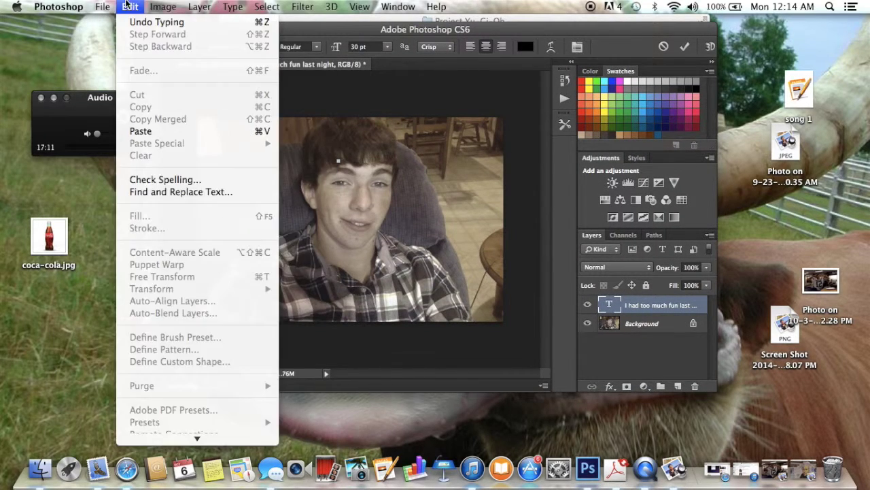
{"action": "mouse_move", "coordinate": [199, 7]}
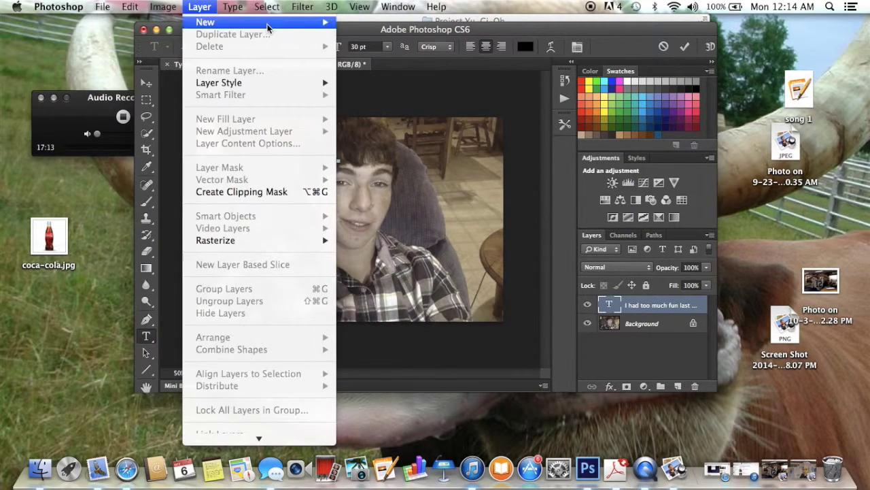
{"action": "mouse_move", "coordinate": [233, 6]}
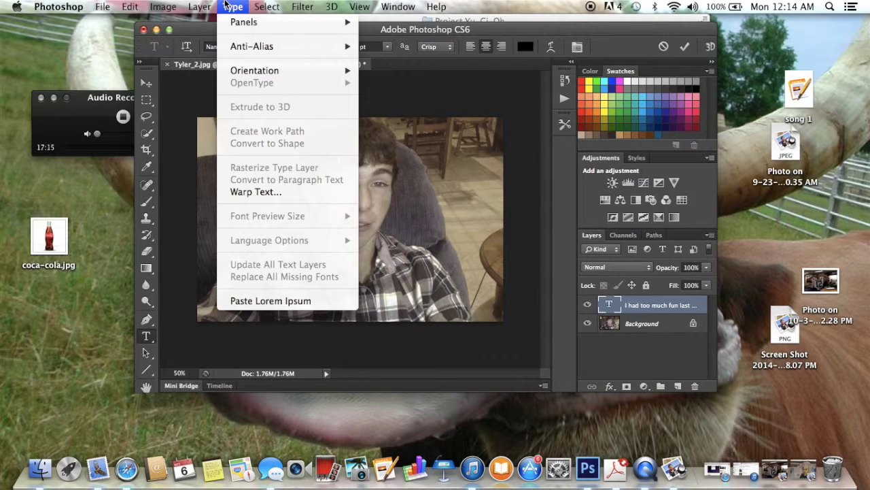
{"action": "left_click", "coordinate": [370, 36]}
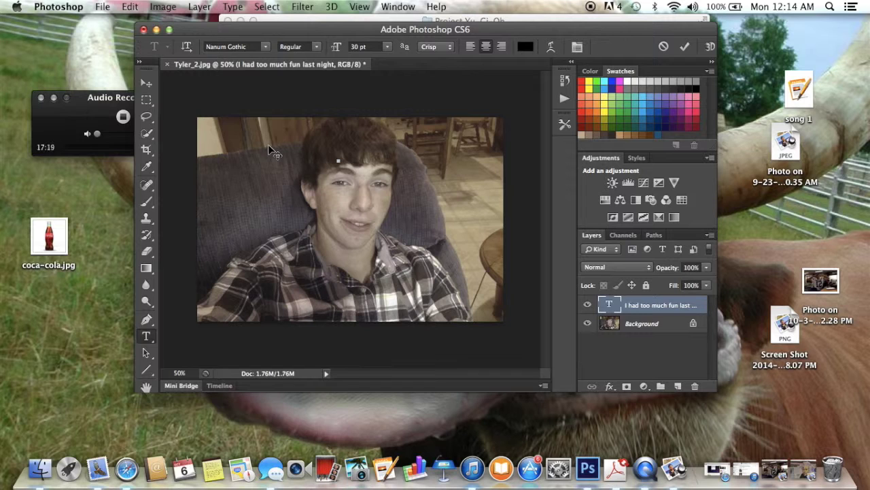
- Leave text editing with the Move tool and check which image adjustments are available for the emptied text layer
{"action": "left_click", "coordinate": [146, 82]}
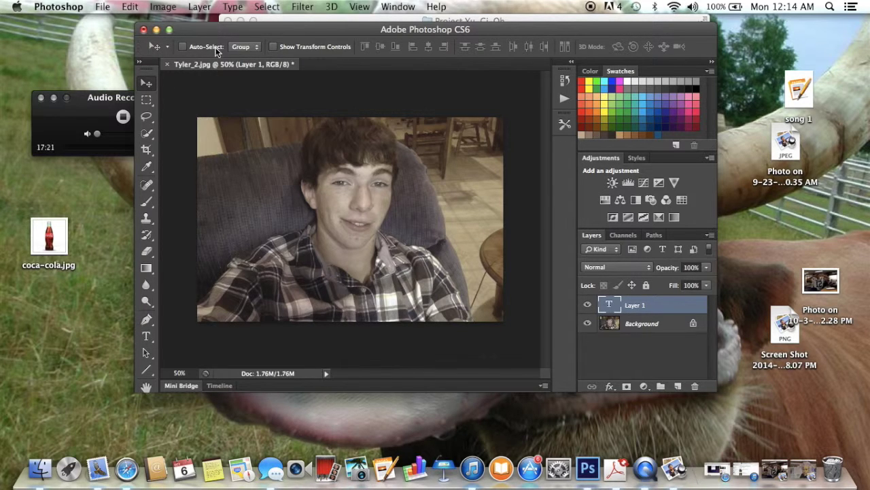
{"action": "left_click", "coordinate": [158, 6]}
{"action": "mouse_move", "coordinate": [196, 45]}
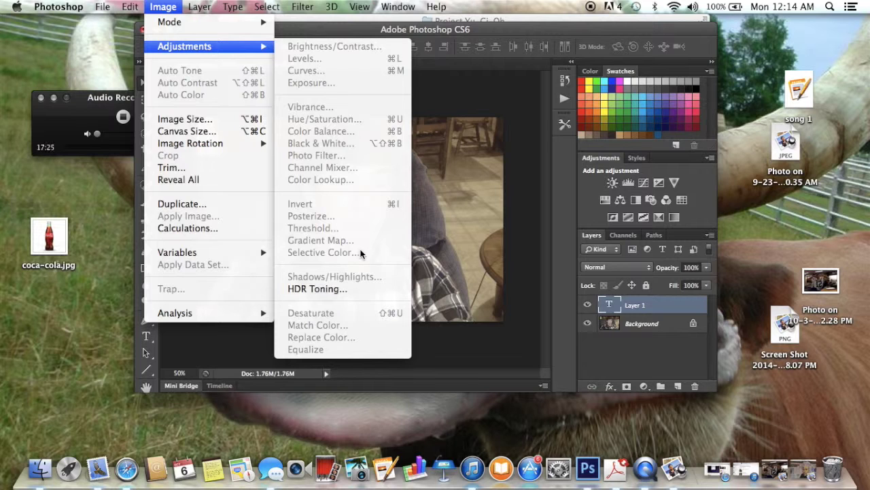
{"action": "left_click", "coordinate": [521, 111]}
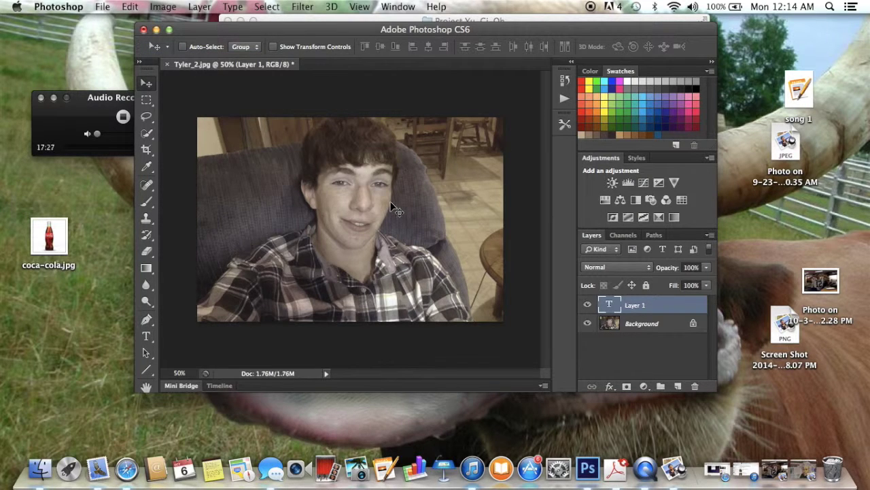
{"action": "left_click", "coordinate": [209, 6]}
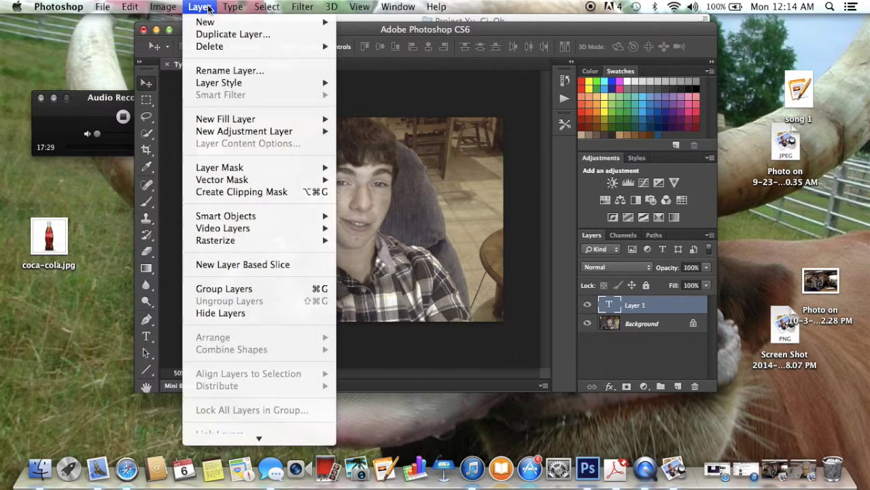
{"action": "mouse_move", "coordinate": [167, 6]}
{"action": "mouse_move", "coordinate": [180, 47]}
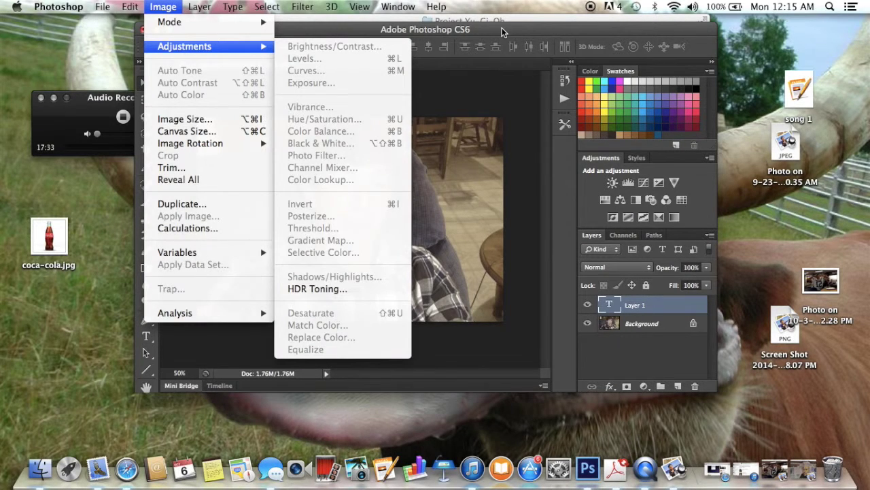
{"action": "left_click", "coordinate": [371, 198]}
{"action": "left_click_drag", "start_coordinate": [641, 36], "coordinate": [673, 28]}
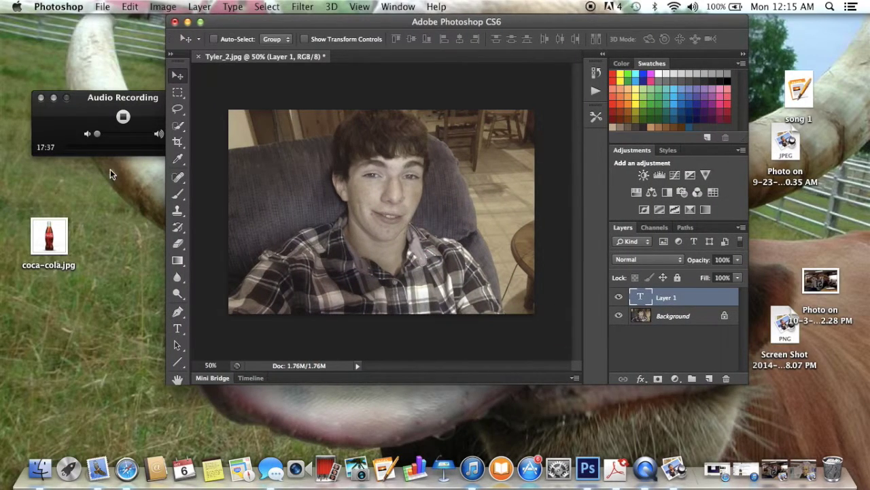
- Try a Lasso selection around the whole photo, check the image adjustments for it, and clear the selection
{"action": "left_click", "coordinate": [177, 110]}
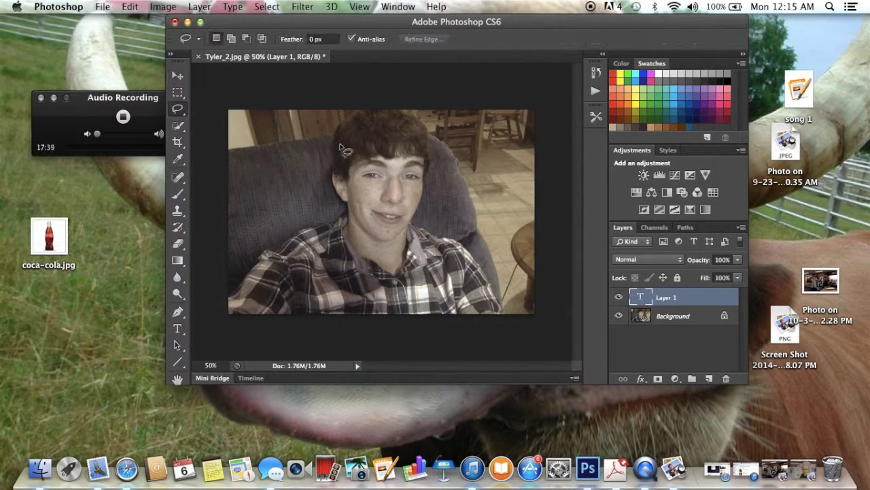
{"action": "mouse_move", "coordinate": [452, 113]}
{"action": "left_mouse_down"}
{"action": "mouse_move", "coordinate": [222, 110]}
{"action": "mouse_move", "coordinate": [209, 294]}
{"action": "mouse_move", "coordinate": [218, 344]}
{"action": "mouse_move", "coordinate": [558, 347]}
{"action": "mouse_move", "coordinate": [557, 138]}
{"action": "mouse_move", "coordinate": [544, 99]}
{"action": "mouse_move", "coordinate": [187, 58]}
{"action": "left_mouse_up"}
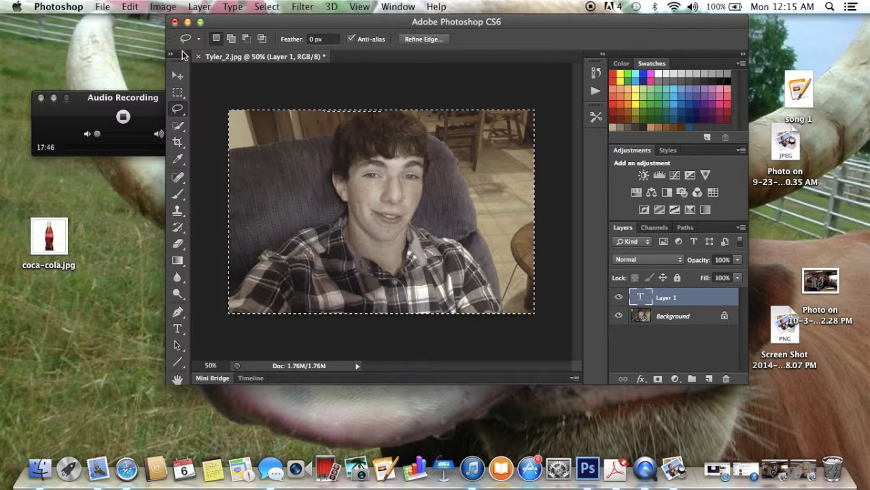
{"action": "left_click", "coordinate": [164, 7]}
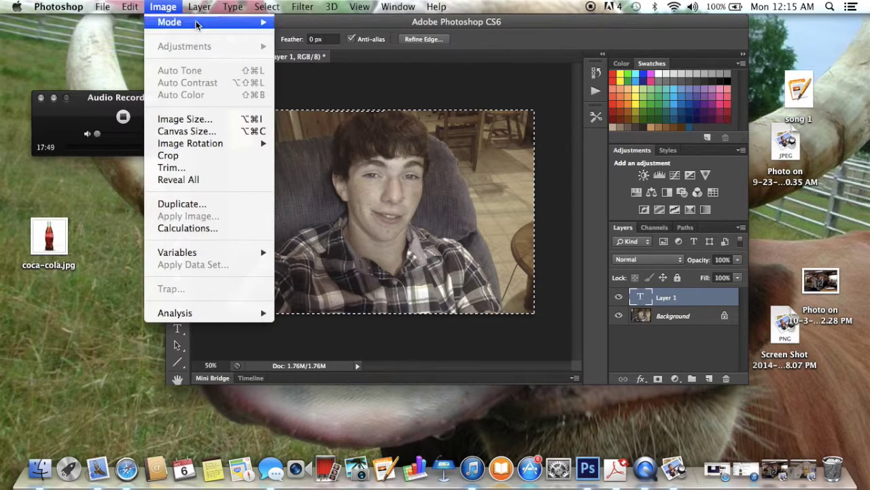
{"action": "mouse_move", "coordinate": [199, 6]}
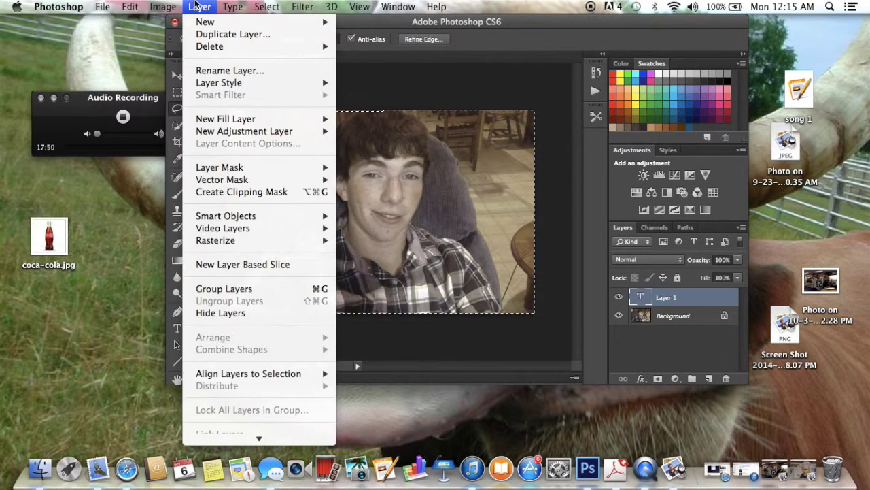
{"action": "left_click", "coordinate": [445, 81]}
{"action": "left_click", "coordinate": [303, 136]}
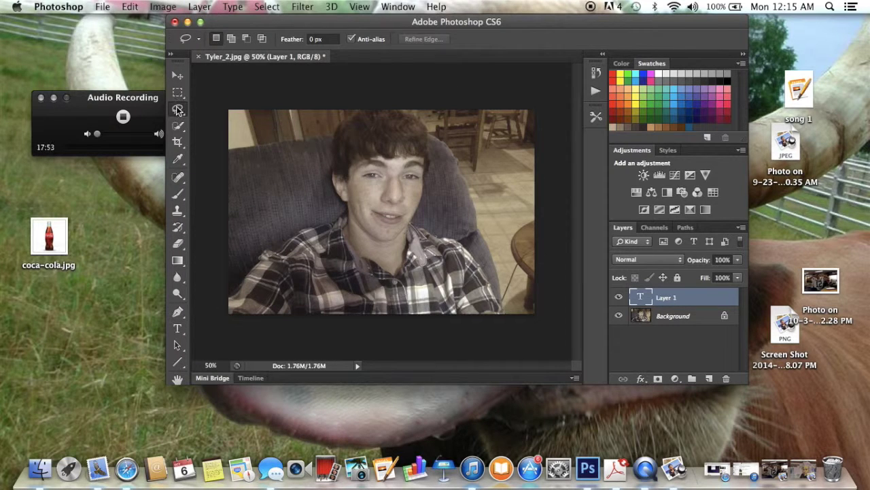
{"action": "left_click", "coordinate": [178, 74]}
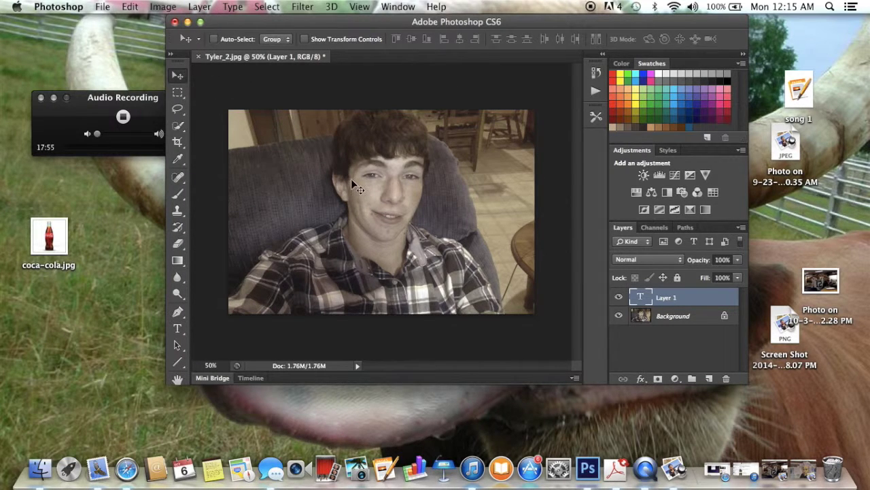
{"action": "left_click", "coordinate": [174, 5]}
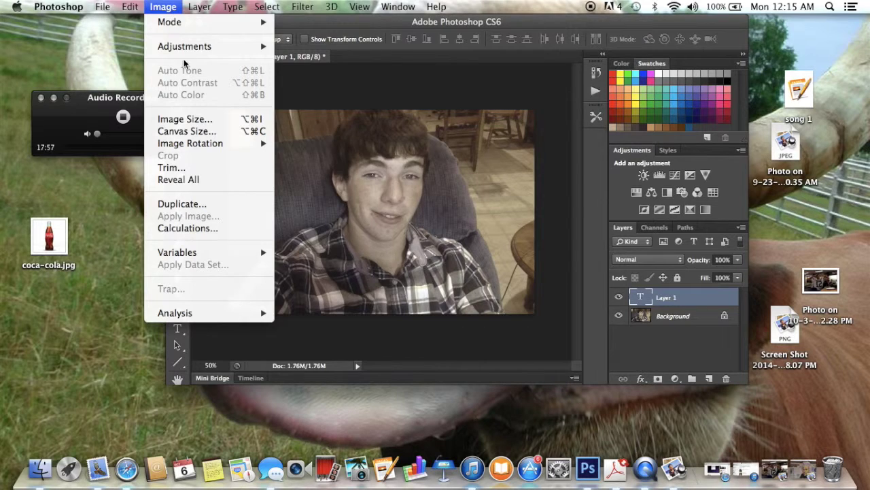
{"action": "mouse_move", "coordinate": [191, 46]}
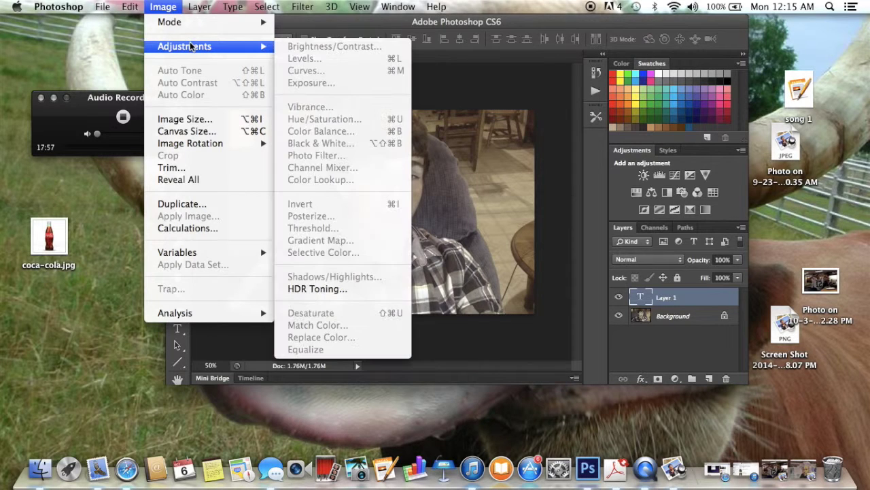
{"action": "left_click", "coordinate": [399, 23]}
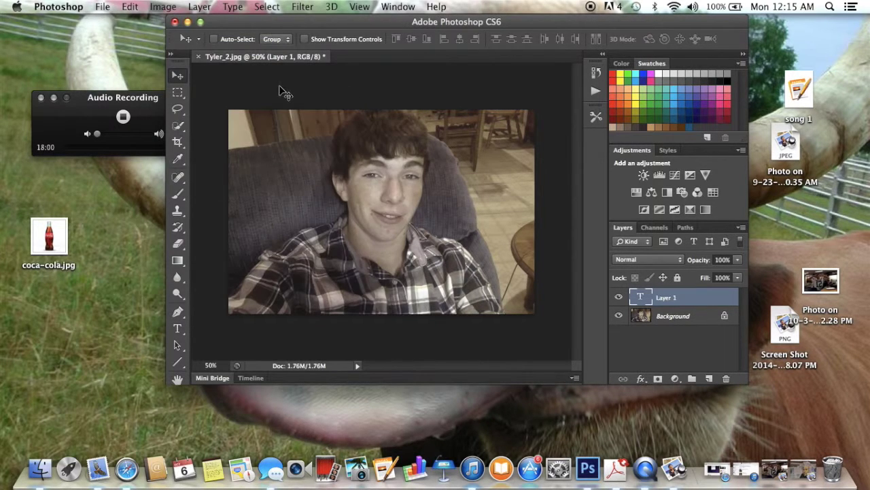
- Close Tyler_2.jpg without saving and open Tyler_Original.jpg from the Project Yu-Gi-Oh folder
{"action": "left_click", "coordinate": [199, 56]}
{"action": "left_click", "coordinate": [401, 179]}
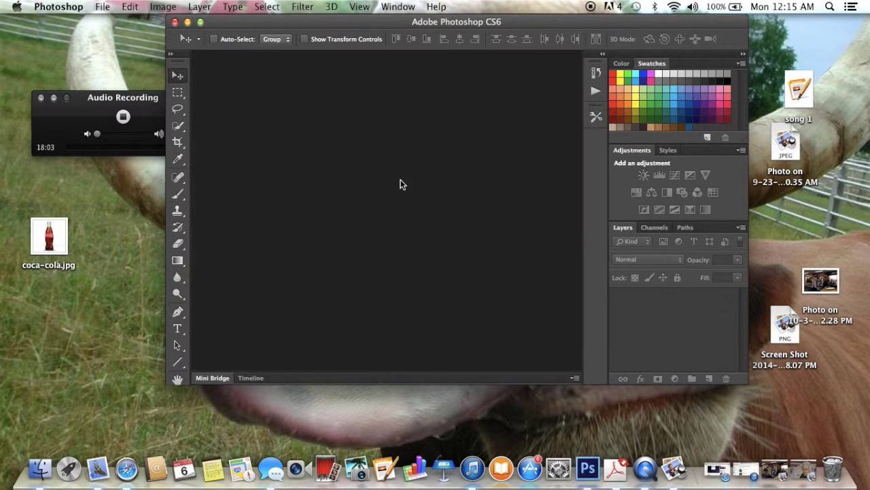
{"action": "left_click", "coordinate": [131, 6]}
{"action": "mouse_move", "coordinate": [103, 7]}
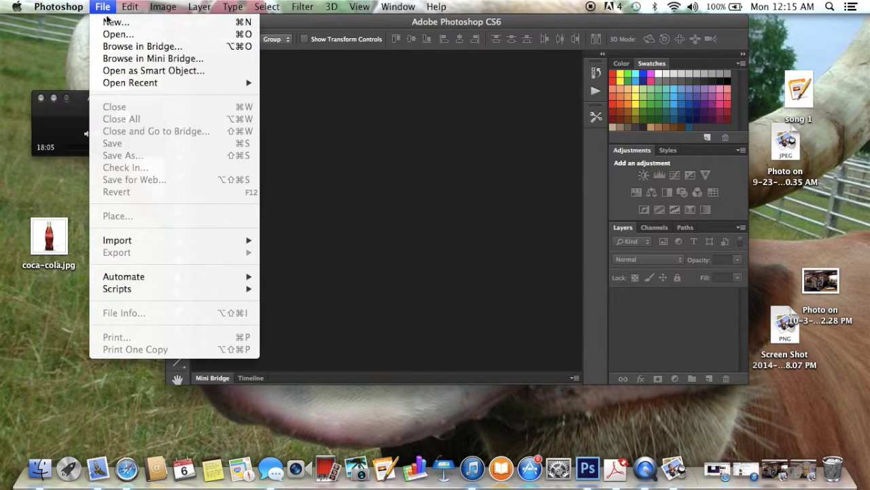
{"action": "left_click", "coordinate": [115, 34]}
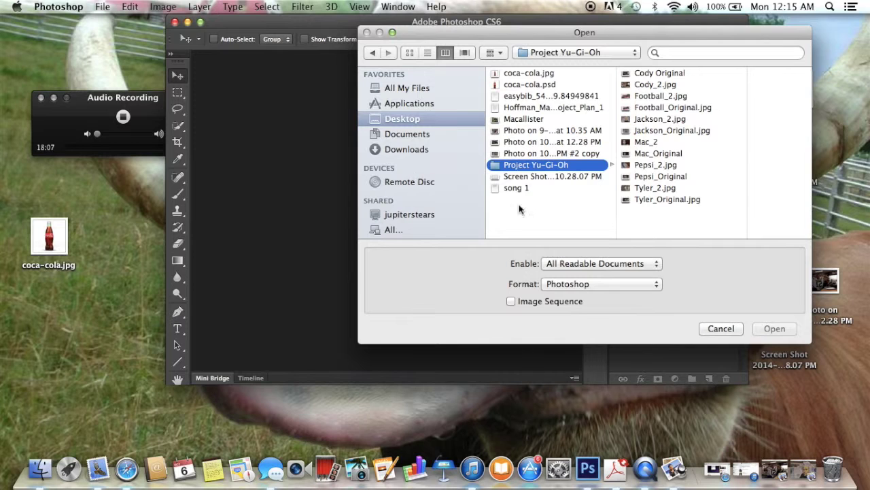
{"action": "left_click", "coordinate": [666, 199]}
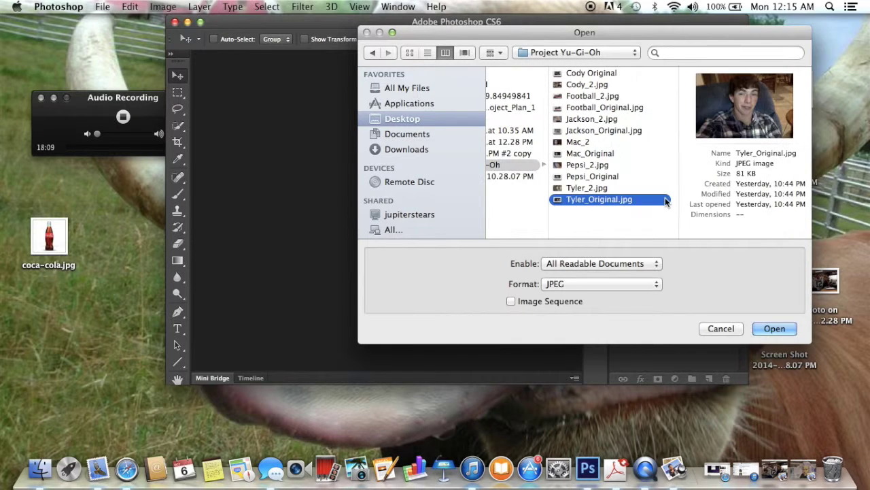
{"action": "left_click", "coordinate": [775, 328]}
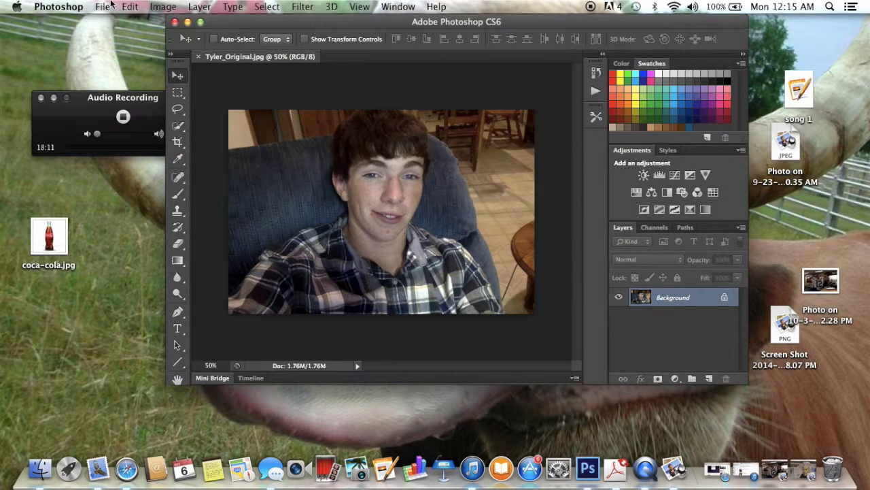
- Apply a Vibrance adjustment to the original photo with vibrance -62 and saturation -44
{"action": "left_click", "coordinate": [163, 6]}
{"action": "mouse_move", "coordinate": [199, 43]}
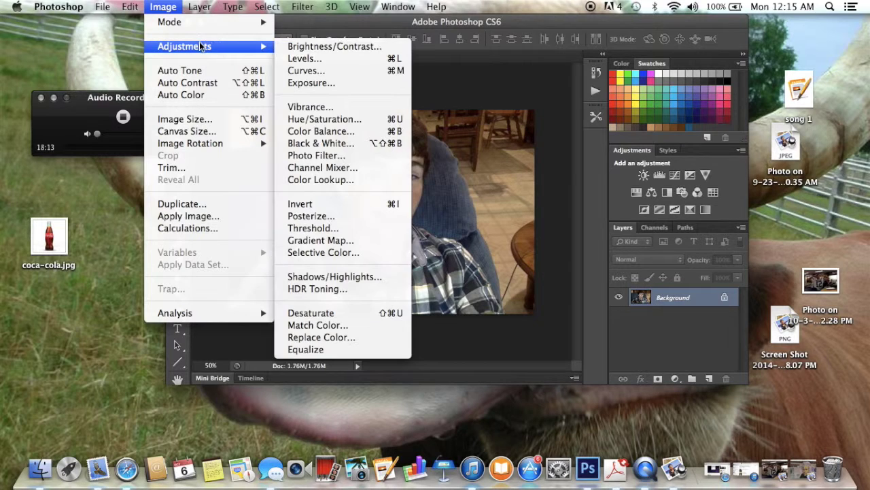
{"action": "left_click", "coordinate": [360, 107]}
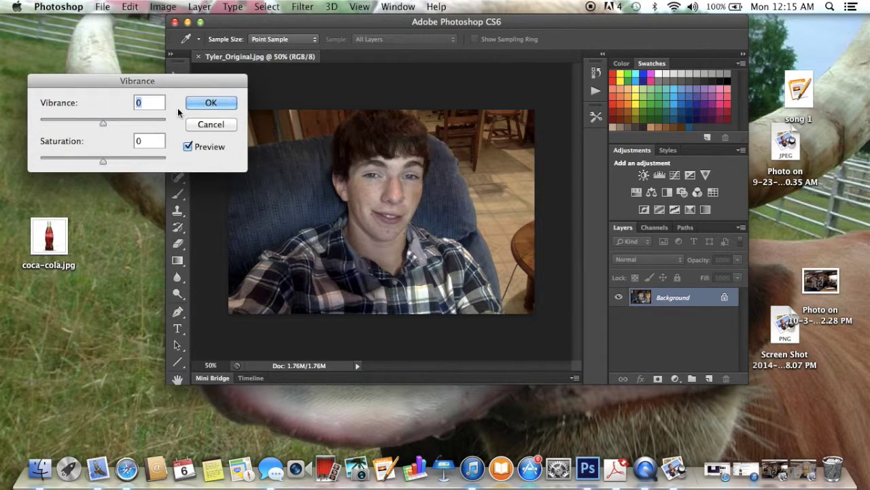
{"action": "left_click_drag", "start_coordinate": [103, 123], "coordinate": [64, 126]}
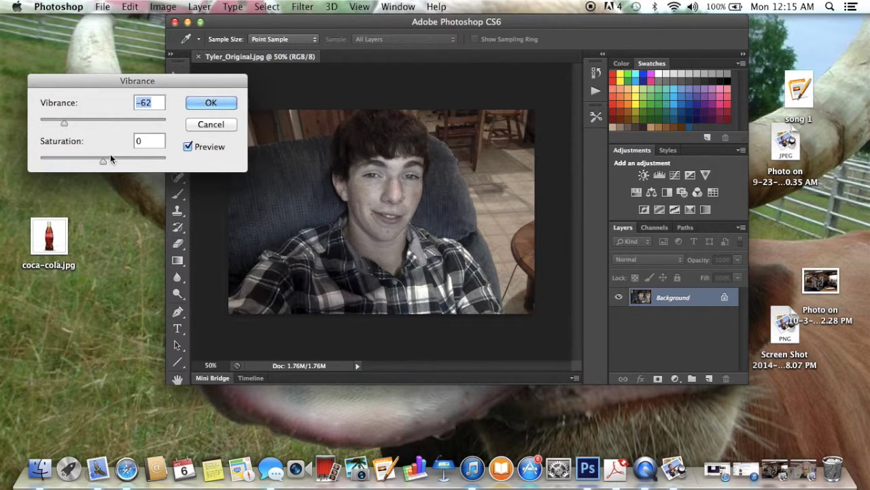
{"action": "left_click_drag", "start_coordinate": [107, 159], "coordinate": [75, 158]}
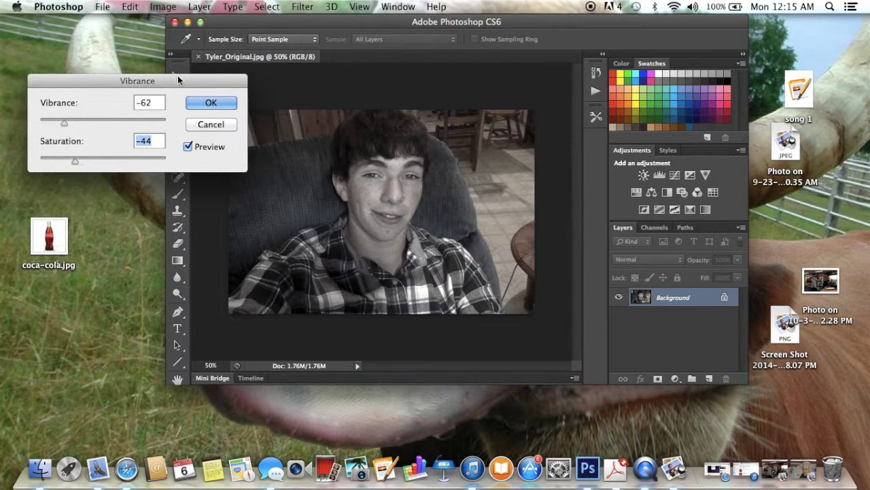
{"action": "left_click", "coordinate": [211, 103]}
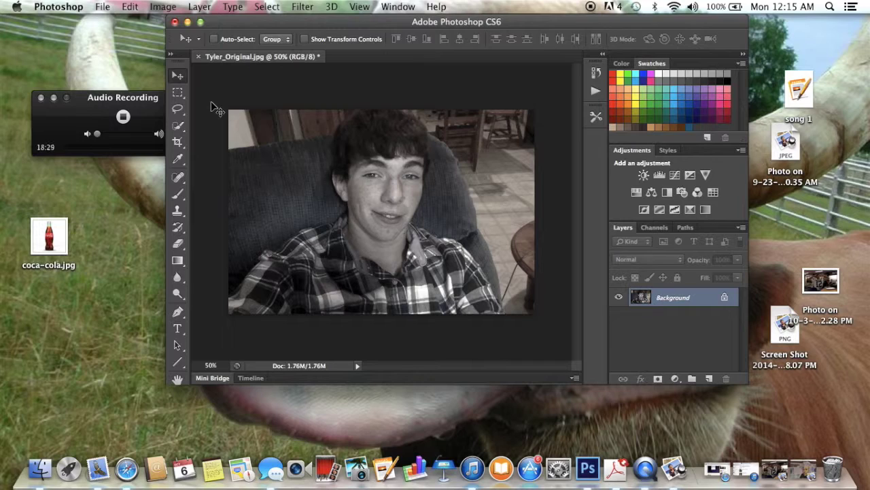
- Apply a midtone Color Balance adjustment to the photo with color levels +7, -1 and -21, preserving luminosity
{"action": "left_click_drag", "start_coordinate": [260, 24], "coordinate": [230, 6]}
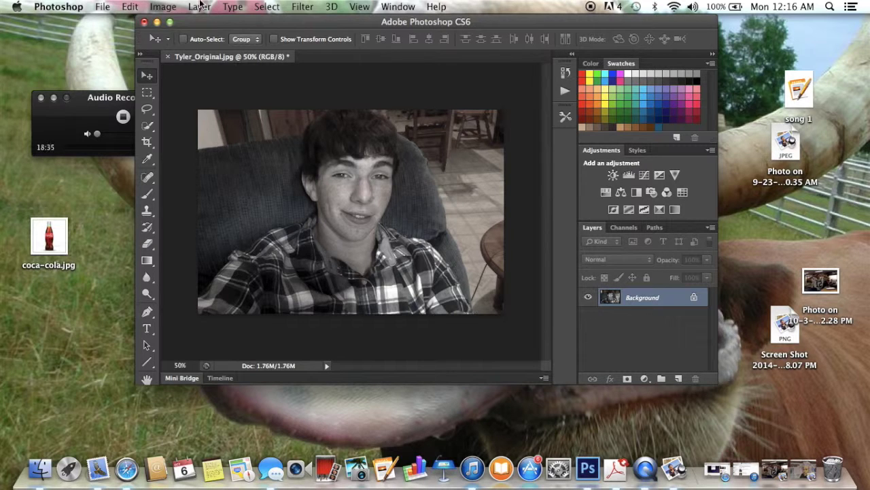
{"action": "left_click", "coordinate": [162, 7]}
{"action": "mouse_move", "coordinate": [202, 47]}
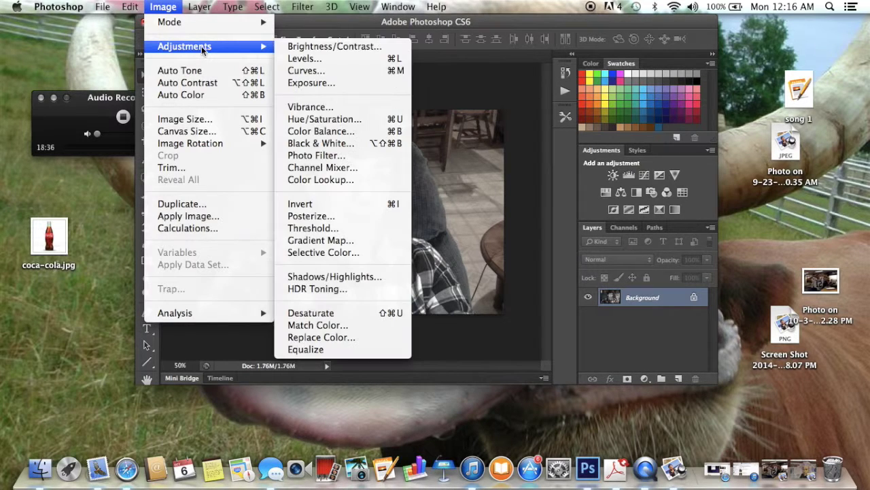
{"action": "left_click", "coordinate": [341, 136]}
{"action": "left_click_drag", "start_coordinate": [125, 80], "coordinate": [108, 112]}
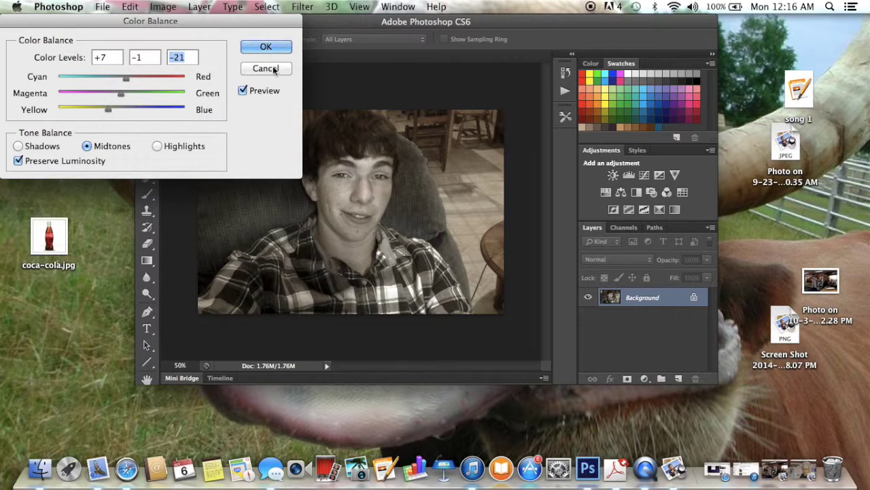
{"action": "left_click", "coordinate": [276, 48]}
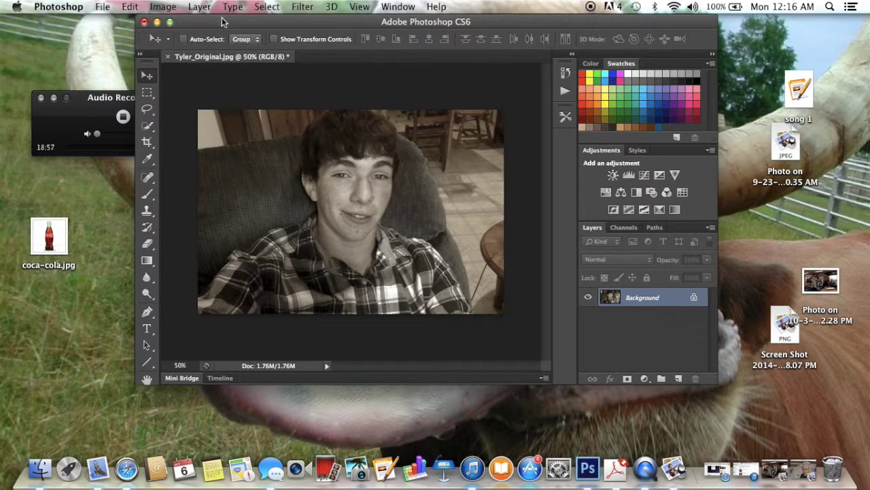
- Apply a Hue/Saturation adjustment to the photo with hue +5 and saturation -28
{"action": "left_click", "coordinate": [163, 7]}
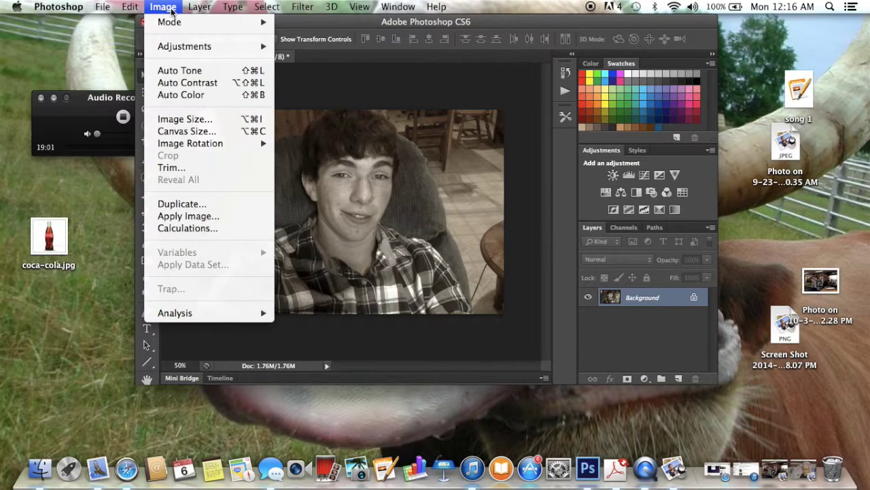
{"action": "mouse_move", "coordinate": [190, 46]}
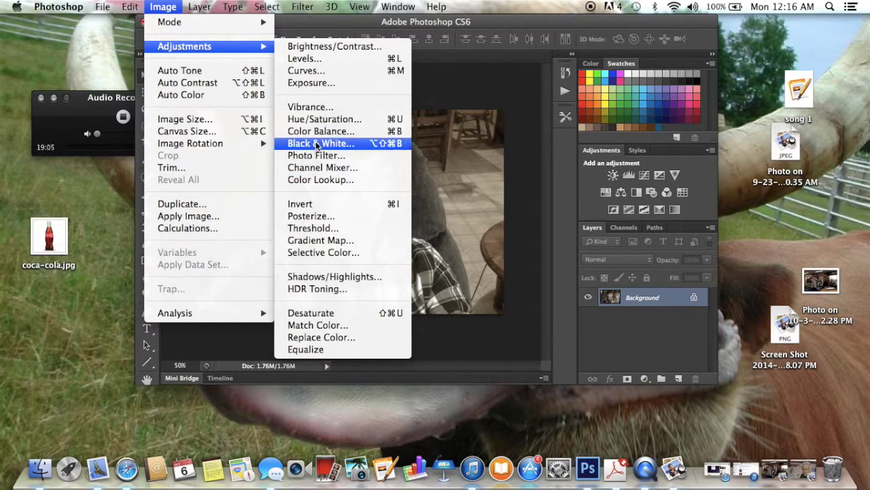
{"action": "left_click", "coordinate": [320, 120]}
{"action": "left_click_drag", "start_coordinate": [677, 114], "coordinate": [678, 114]}
{"action": "left_click_drag", "start_coordinate": [674, 147], "coordinate": [657, 153]}
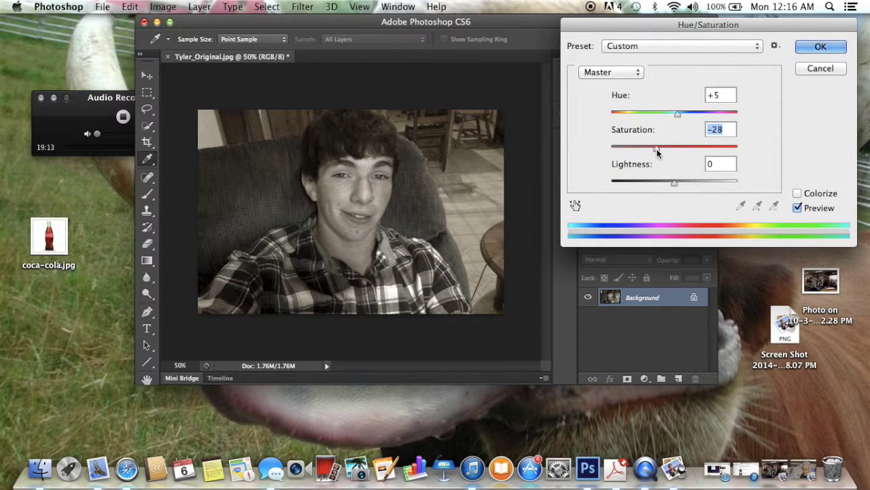
{"action": "left_click", "coordinate": [816, 51]}
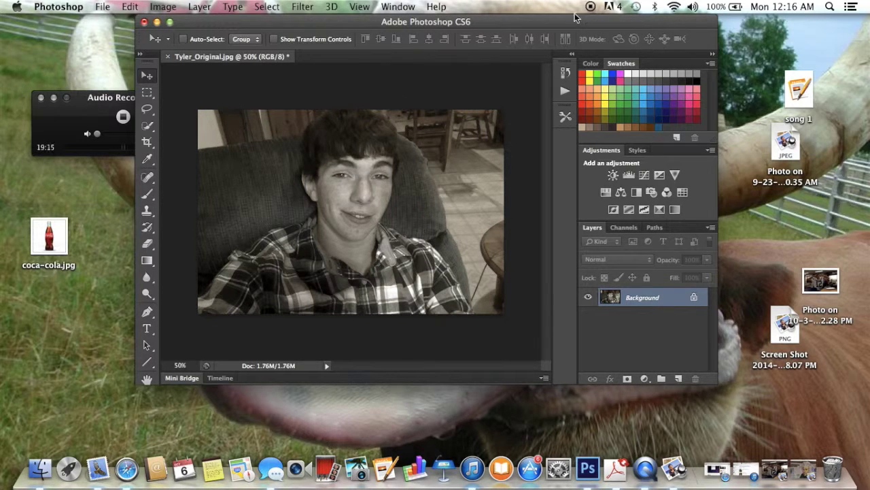
{"action": "left_click_drag", "start_coordinate": [562, 20], "coordinate": [573, 5]}
{"action": "left_click_drag", "start_coordinate": [508, 26], "coordinate": [581, 25]}
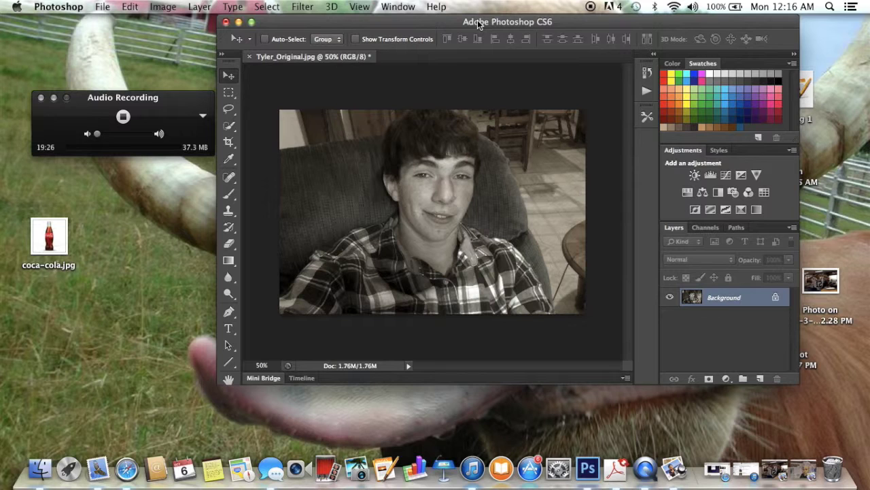
{"action": "left_click_drag", "start_coordinate": [478, 26], "coordinate": [469, 21]}
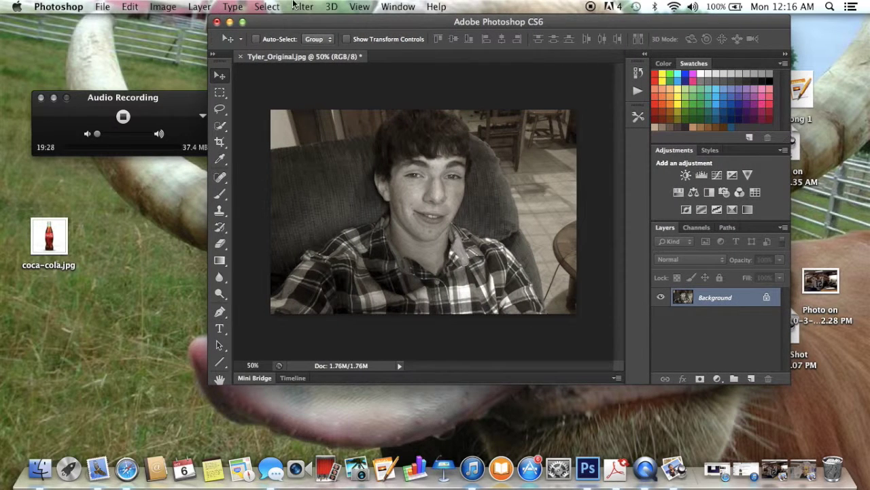
- Uncover the Project Yu-Gi-Oh folder behind the Photoshop window and open Cody Original and Jackson_2.jpg from it in Preview
{"action": "left_click_drag", "start_coordinate": [278, 25], "coordinate": [291, 22]}
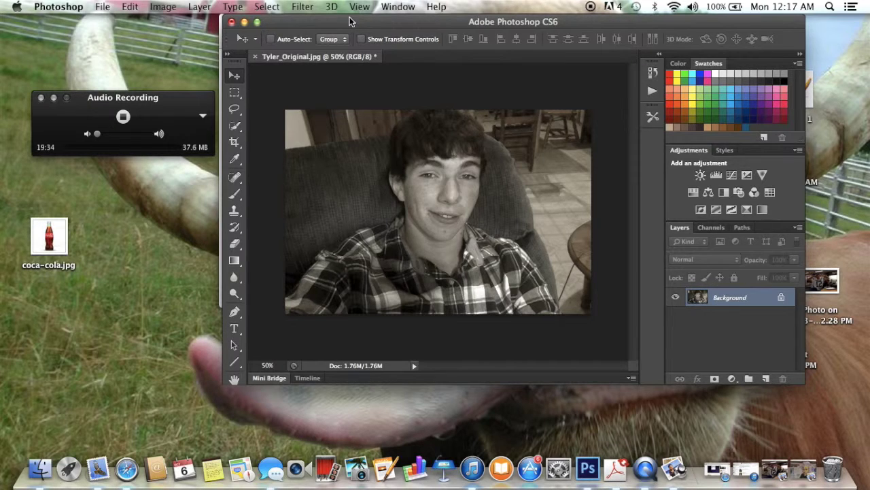
{"action": "left_click_drag", "start_coordinate": [350, 21], "coordinate": [126, 82]}
{"action": "left_click_drag", "start_coordinate": [279, 72], "coordinate": [38, 19]}
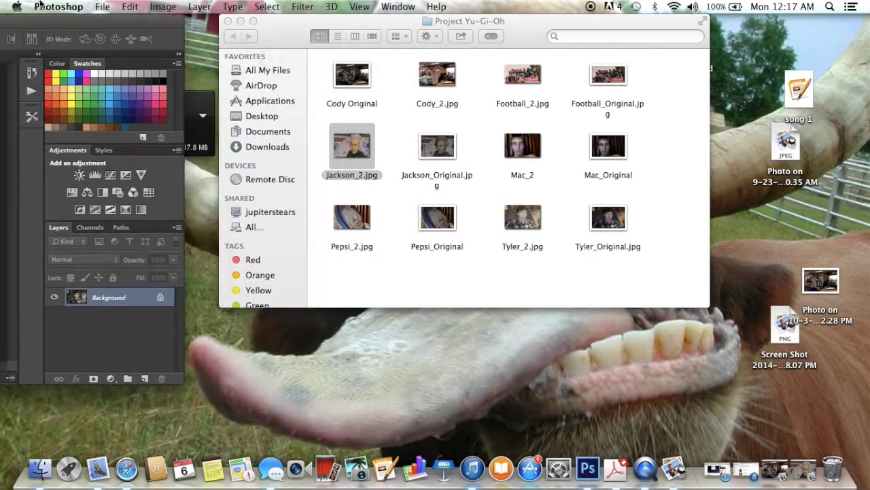
{"action": "left_click", "coordinate": [360, 77]}
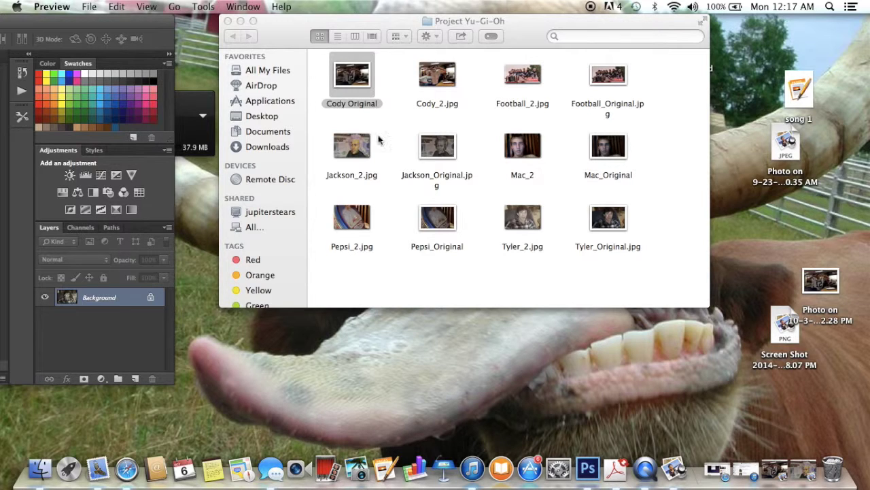
{"action": "double_click", "coordinate": [354, 151]}
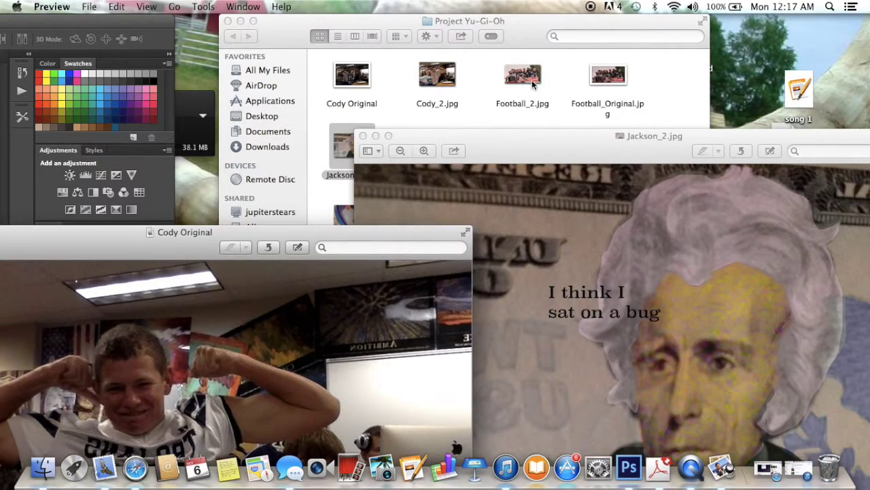
- Open Football_2.jpg and Football_Original.jpg, compare them side by side and close both photos
{"action": "double_click", "coordinate": [532, 82]}
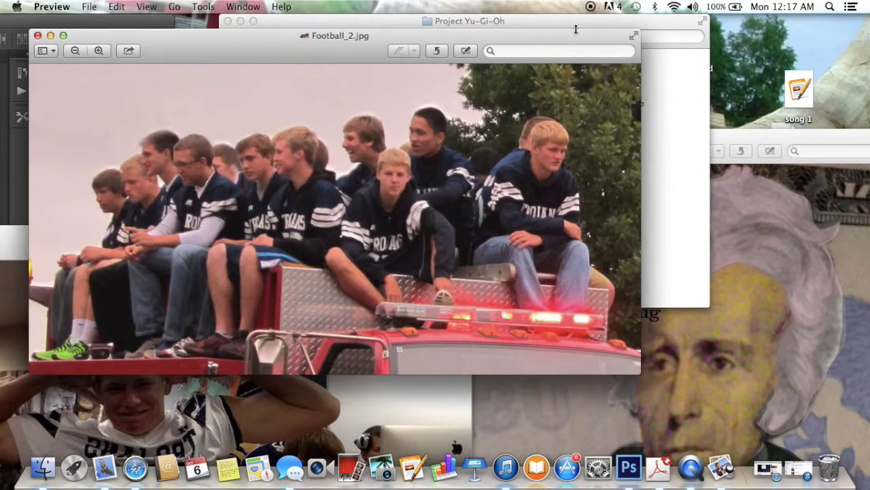
{"action": "left_click", "coordinate": [575, 29]}
{"action": "double_click", "coordinate": [611, 76]}
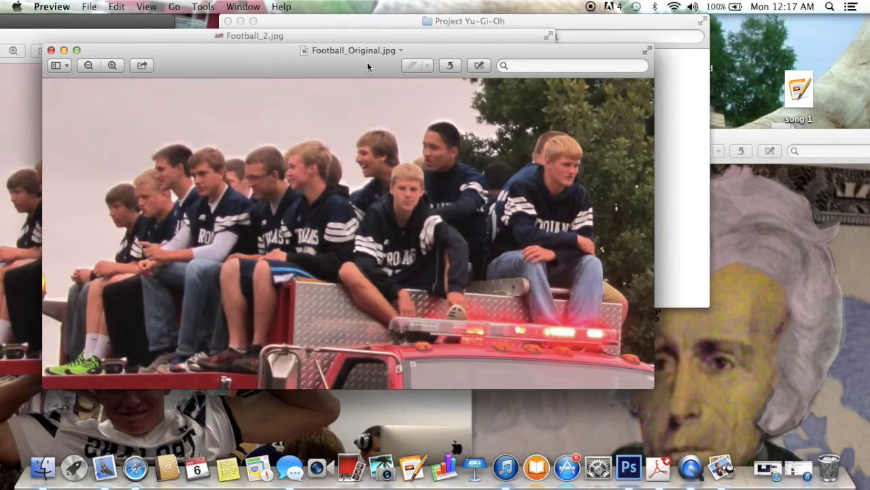
{"action": "left_click_drag", "start_coordinate": [367, 66], "coordinate": [675, 33]}
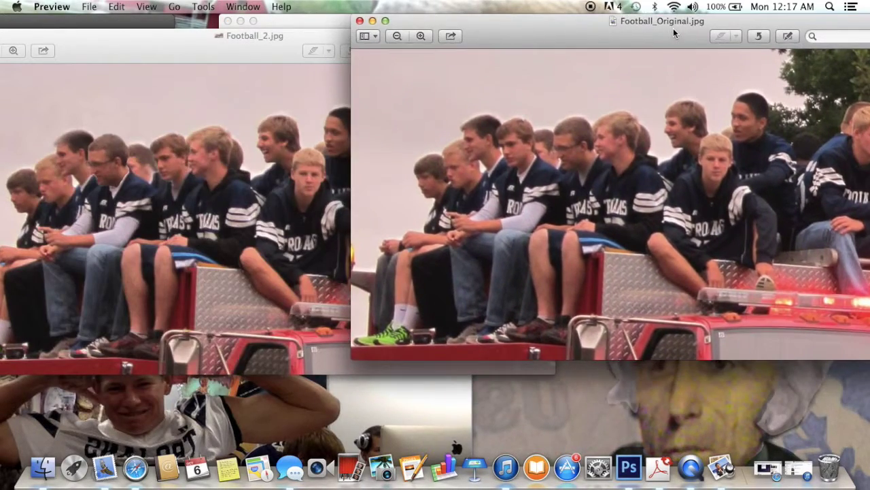
{"action": "left_click_drag", "start_coordinate": [544, 35], "coordinate": [562, 8]}
{"action": "left_click_drag", "start_coordinate": [119, 50], "coordinate": [137, 17]}
{"action": "left_click_drag", "start_coordinate": [605, 42], "coordinate": [657, 5]}
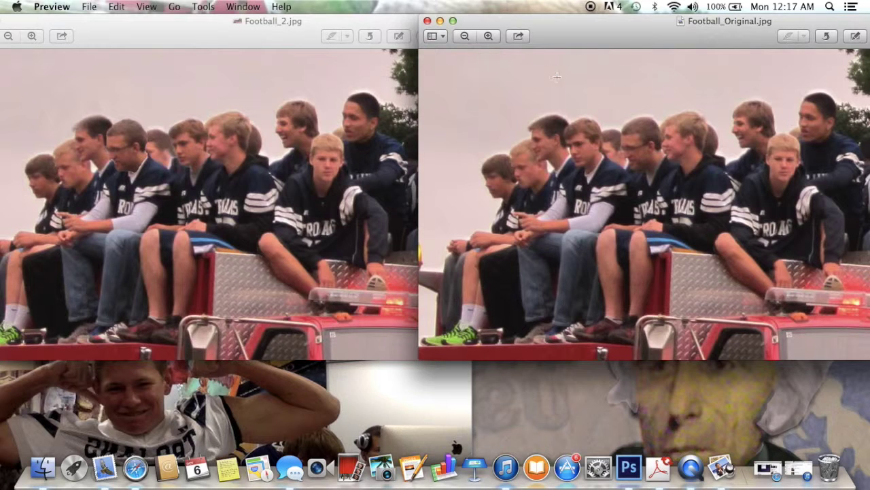
{"action": "left_click", "coordinate": [428, 22]}
{"action": "left_click_drag", "start_coordinate": [2, 31], "coordinate": [81, 31]}
{"action": "left_click", "coordinate": [62, 21]}
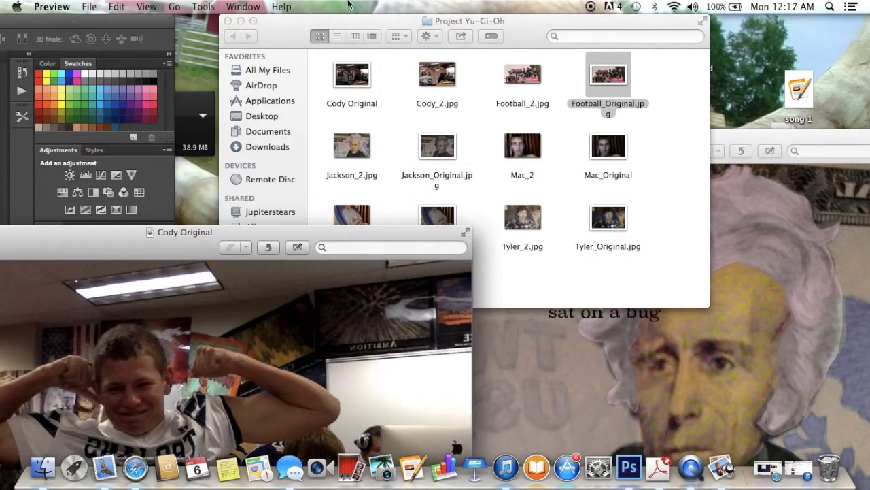
- Open the edited photo Cody_2.jpg from the project folder, view it and close it
{"action": "double_click", "coordinate": [423, 77]}
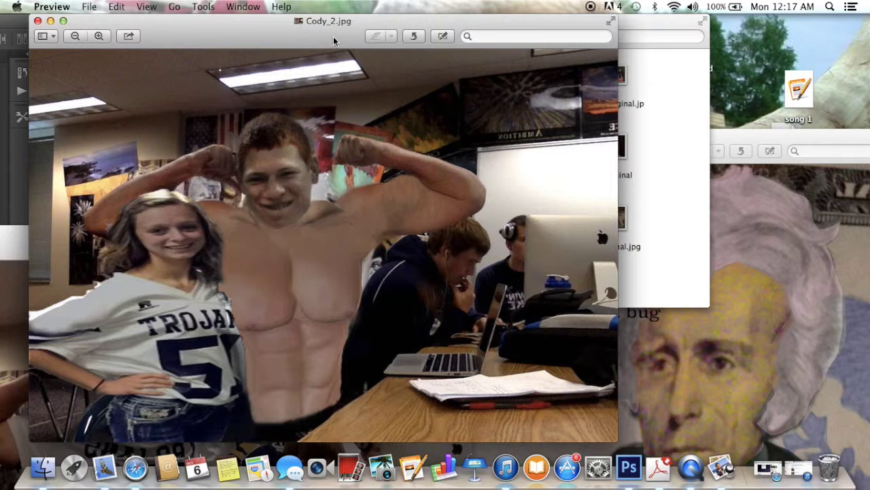
{"action": "left_click_drag", "start_coordinate": [289, 44], "coordinate": [394, 42]}
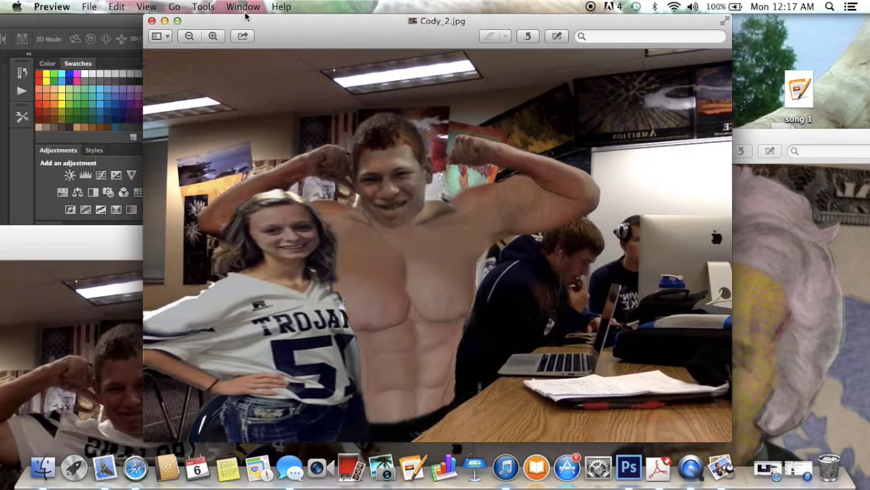
{"action": "left_click", "coordinate": [151, 21]}
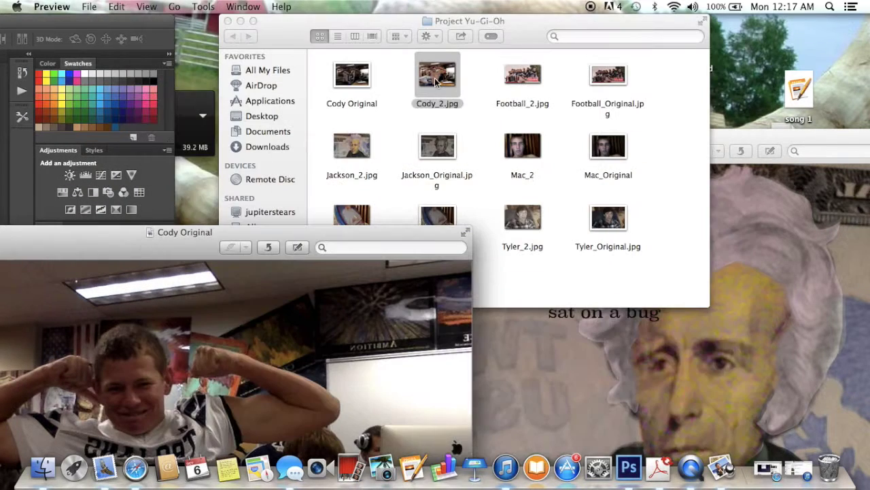
- Bring the edited Jackson_2.jpg fully into view, examine its caption and recoloured face, and close it
{"action": "double_click", "coordinate": [359, 151]}
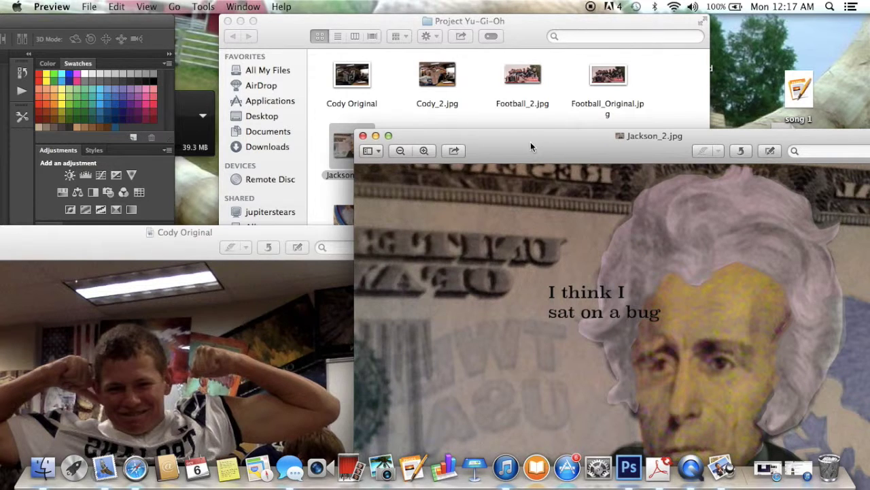
{"action": "left_click_drag", "start_coordinate": [531, 141], "coordinate": [290, 27]}
{"action": "left_click_drag", "start_coordinate": [397, 165], "coordinate": [193, 196]}
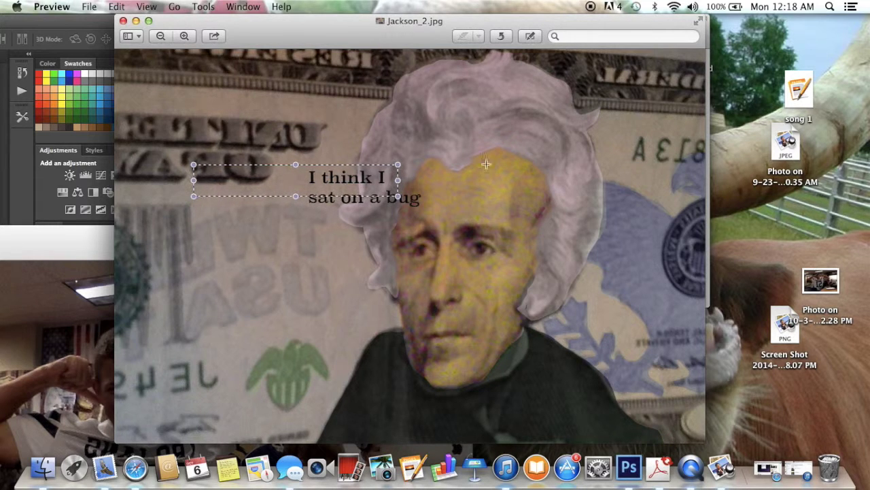
{"action": "left_click_drag", "start_coordinate": [454, 163], "coordinate": [304, 204]}
{"action": "left_click", "coordinate": [123, 21]}
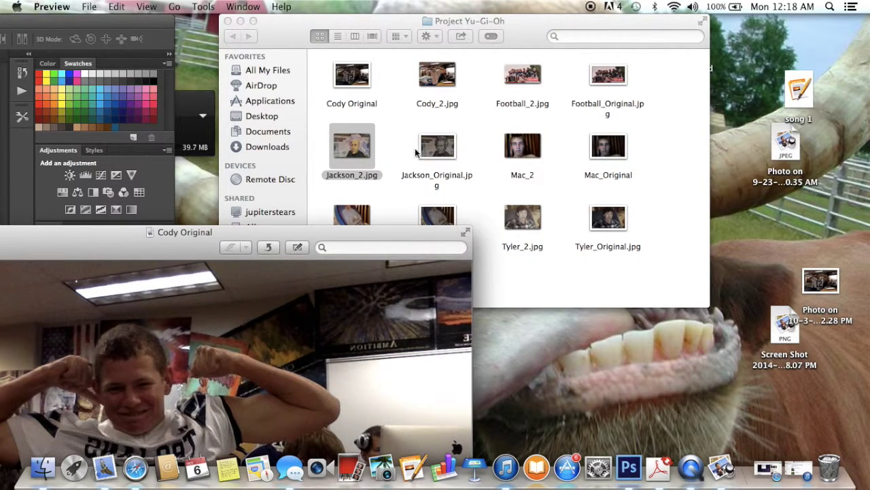
- Open Mac_2 from the project folder, examine the edited eyes and close the photo
{"action": "double_click", "coordinate": [518, 150]}
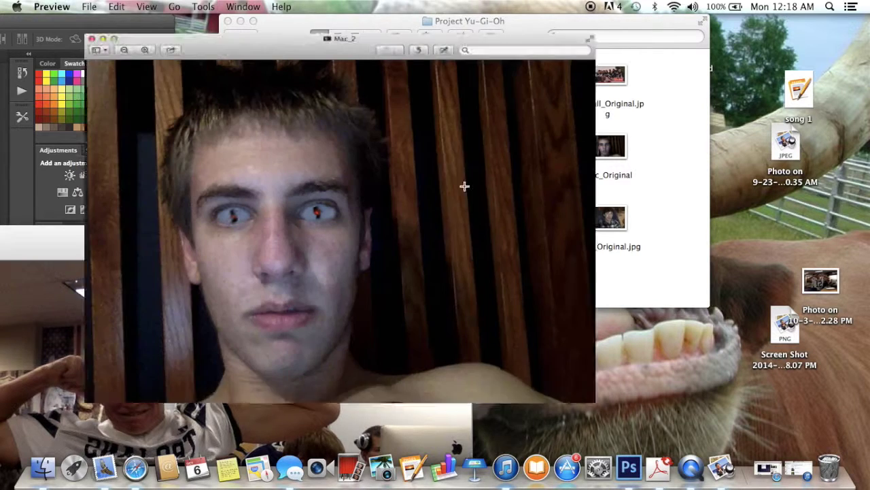
{"action": "left_click_drag", "start_coordinate": [266, 51], "coordinate": [307, 5]}
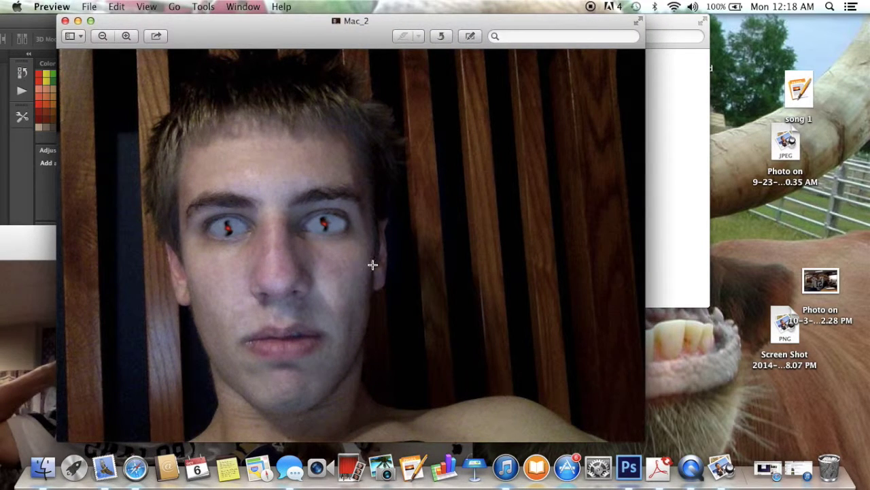
{"action": "left_click_drag", "start_coordinate": [270, 32], "coordinate": [431, 195]}
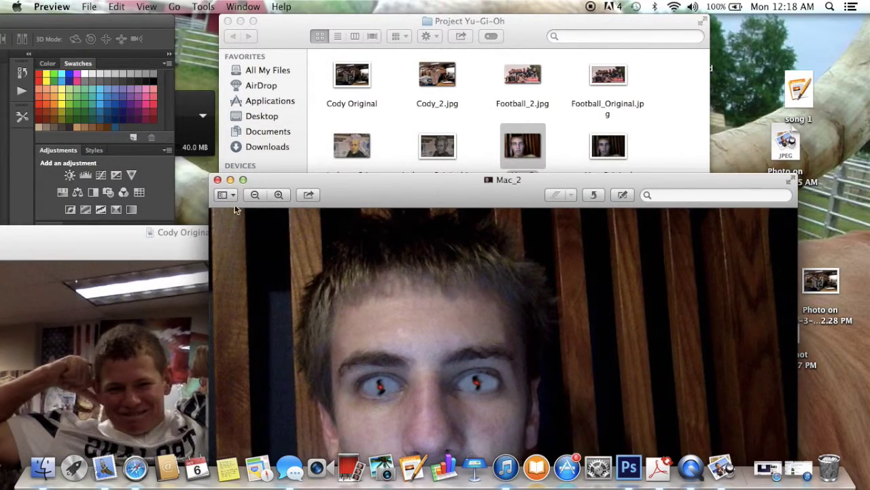
{"action": "left_click", "coordinate": [217, 180]}
- Open Pepsi_2.jpg from the project folder and shift its window aside to uncover the windows behind it
{"action": "left_click", "coordinate": [401, 149]}
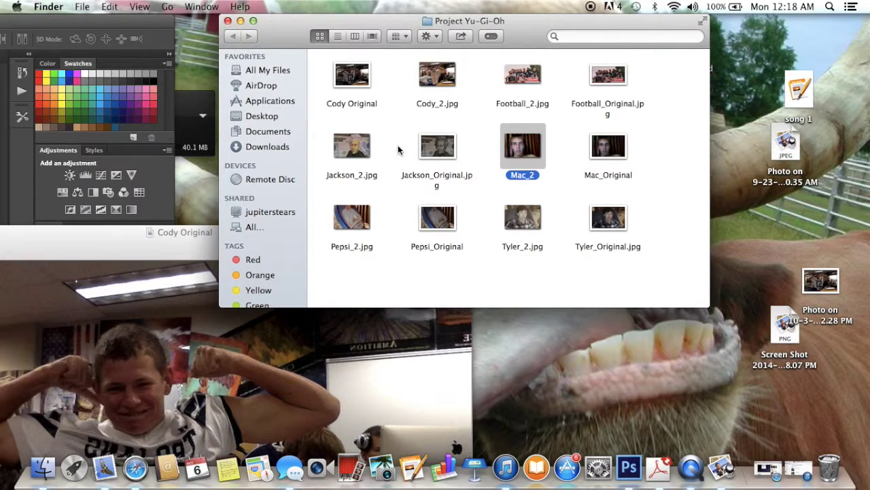
{"action": "left_click", "coordinate": [361, 227]}
{"action": "double_click", "coordinate": [361, 227]}
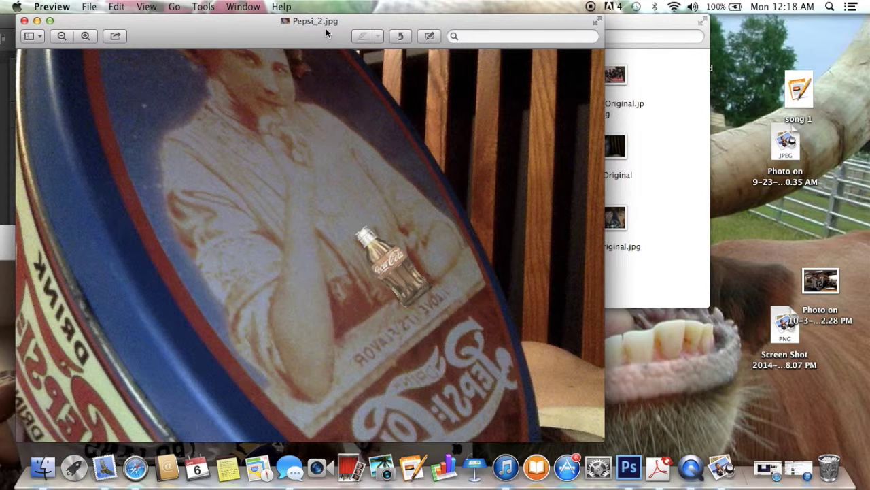
{"action": "left_click_drag", "start_coordinate": [322, 41], "coordinate": [768, 42]}
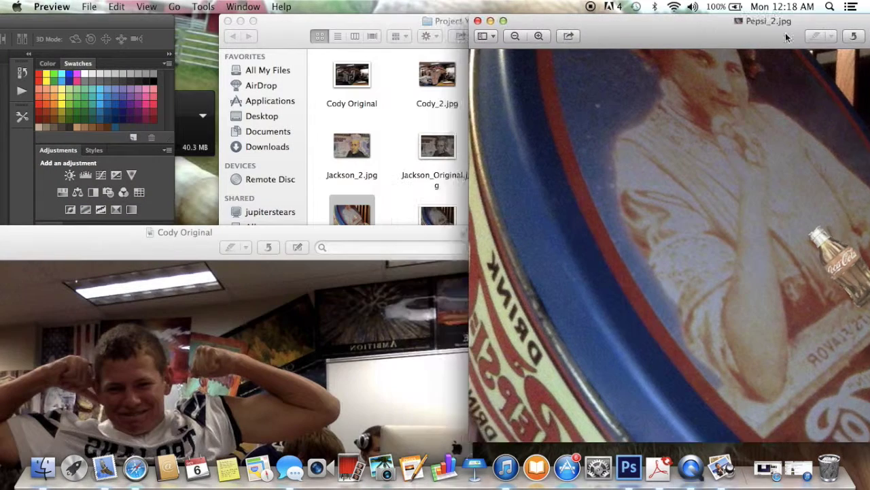
- Review the adjusted Tyler_Original.jpg in Photoshop and the bottle in Pepsi_2.jpg, and return to the Project Yu-Gi-Oh folder
{"action": "left_click", "coordinate": [73, 24]}
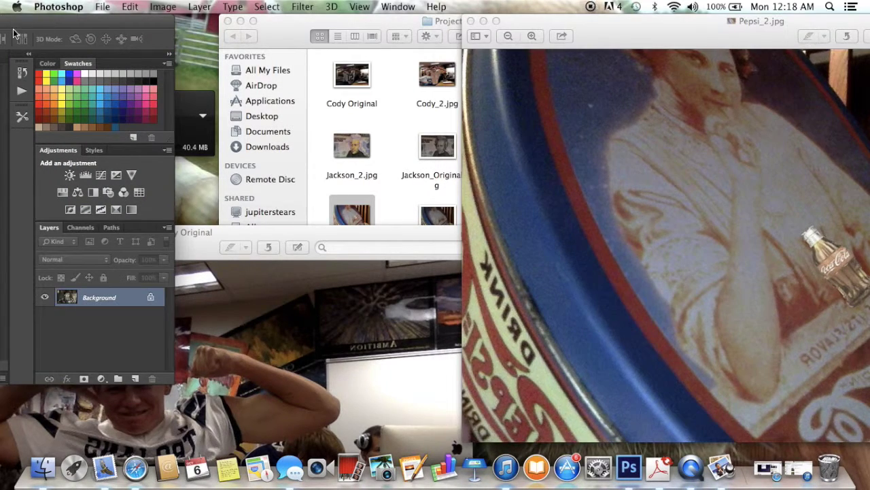
{"action": "left_click_drag", "start_coordinate": [61, 24], "coordinate": [604, 22]}
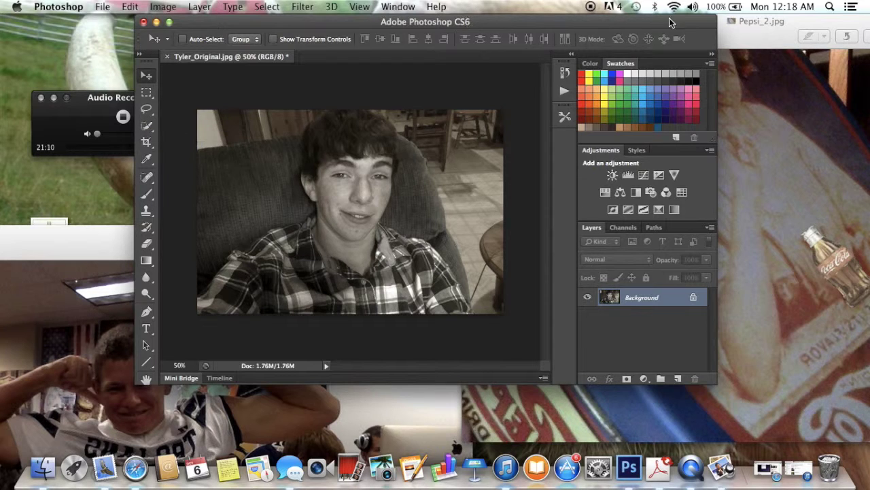
{"action": "left_click", "coordinate": [744, 40]}
{"action": "left_click_drag", "start_coordinate": [743, 39], "coordinate": [224, 4]}
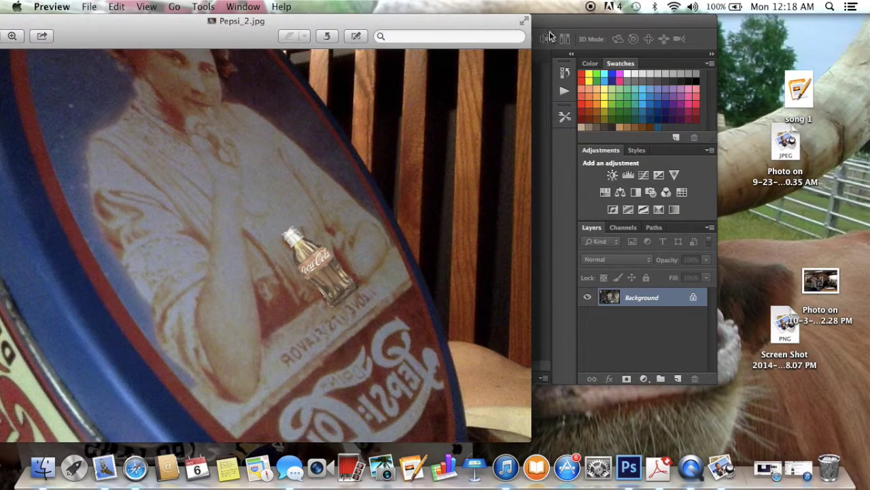
{"action": "left_click", "coordinate": [601, 23]}
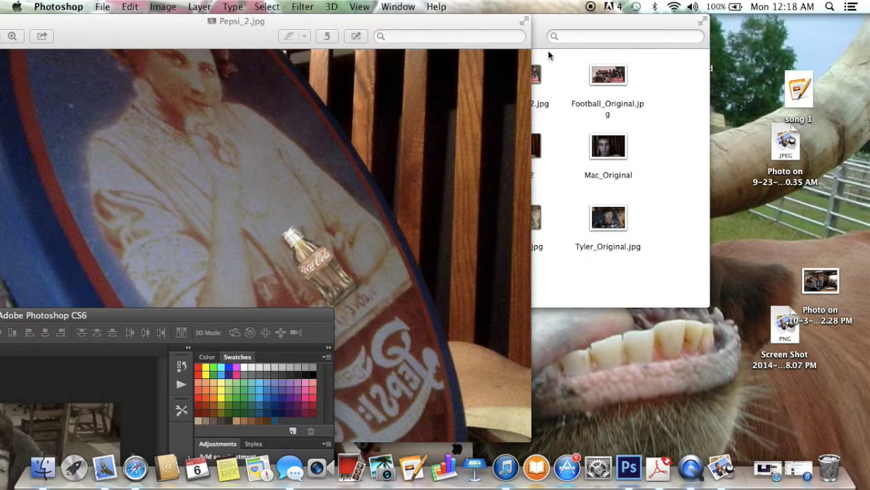
{"action": "left_click", "coordinate": [542, 36]}
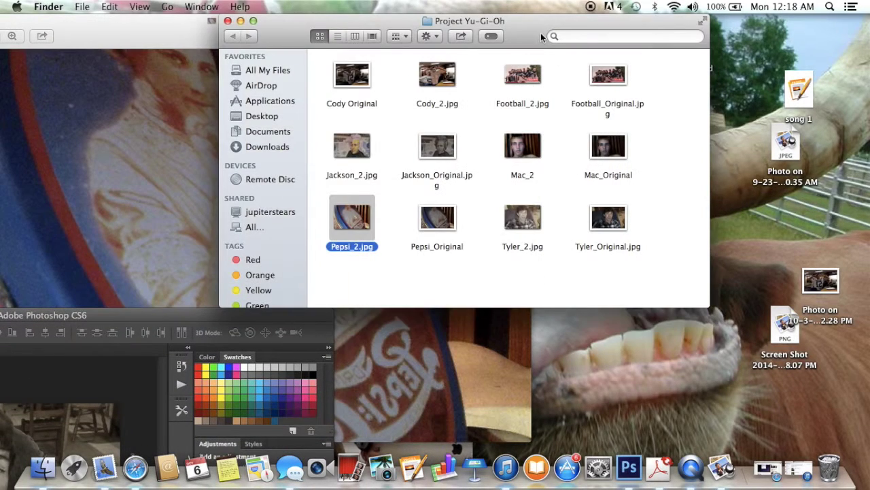
- Close the Project Yu-Gi-Oh folder and the open Pepsi_2.jpg and Cody Original photos, and stop the QuickTime audio recording
{"action": "left_click", "coordinate": [531, 216]}
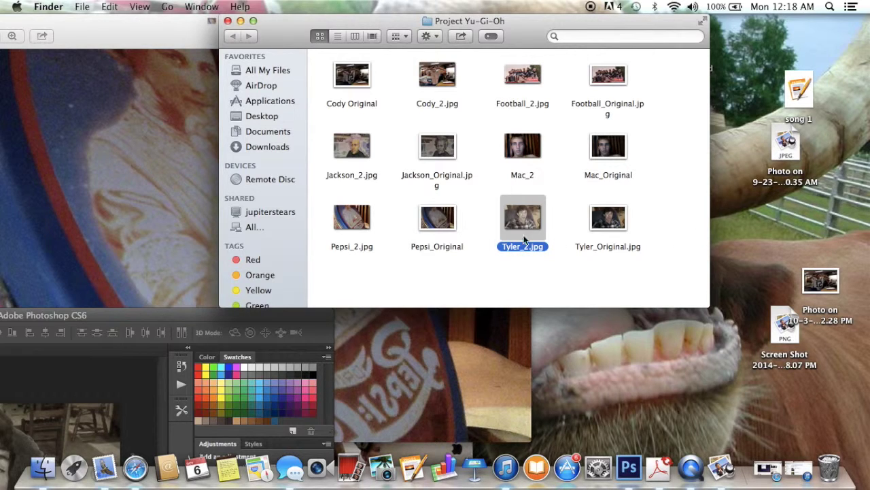
{"action": "left_click", "coordinate": [228, 20]}
{"action": "left_click_drag", "start_coordinate": [182, 28], "coordinate": [506, 39]}
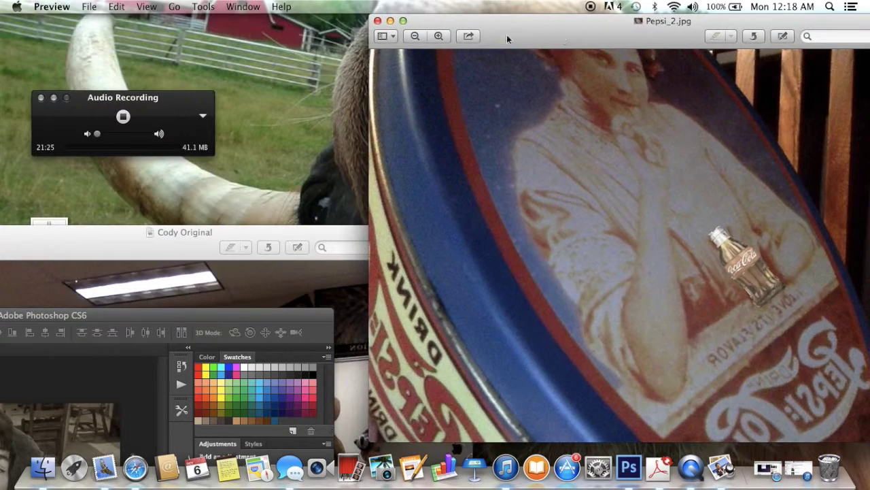
{"action": "left_click", "coordinate": [377, 21]}
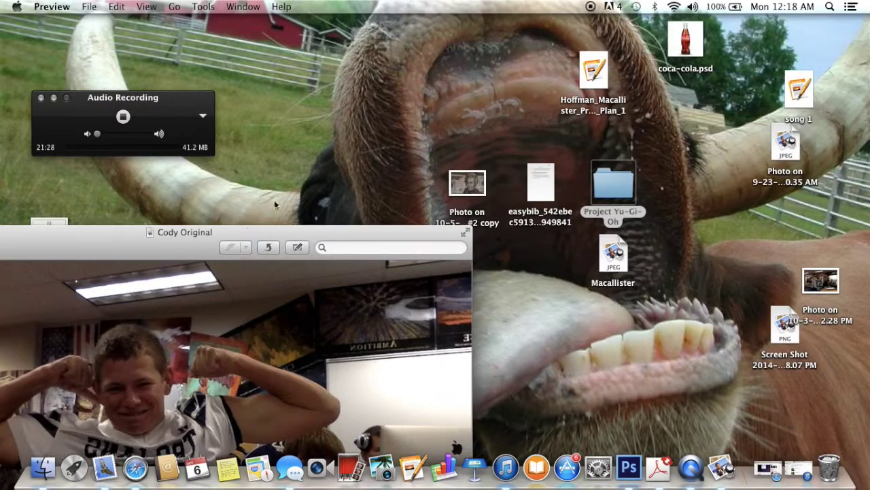
{"action": "left_click_drag", "start_coordinate": [176, 243], "coordinate": [564, 121]}
{"action": "left_click", "coordinate": [287, 107]}
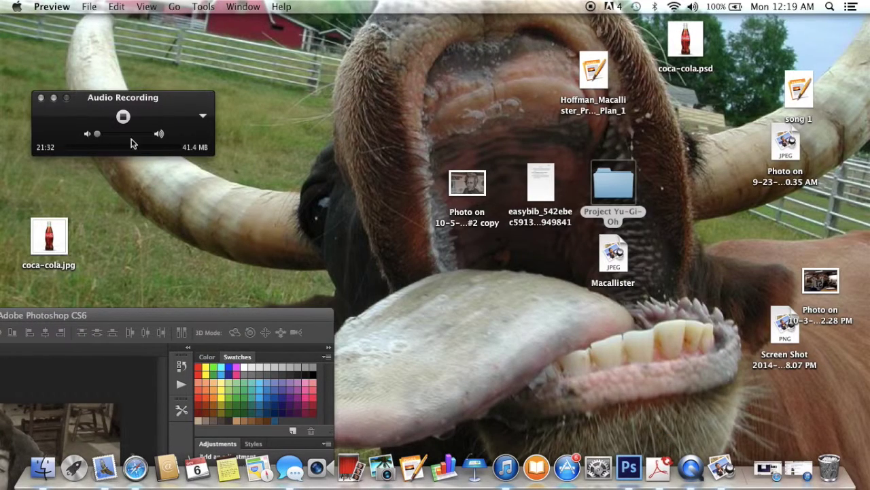
{"action": "left_click", "coordinate": [123, 117]}
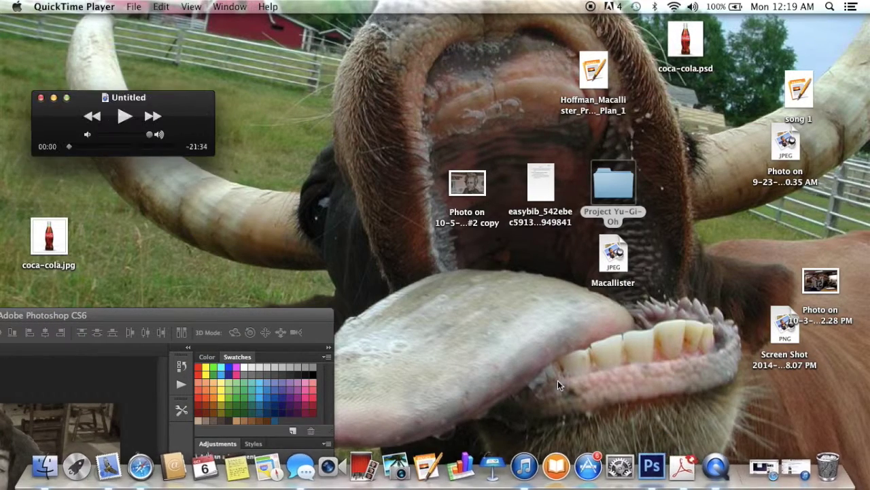